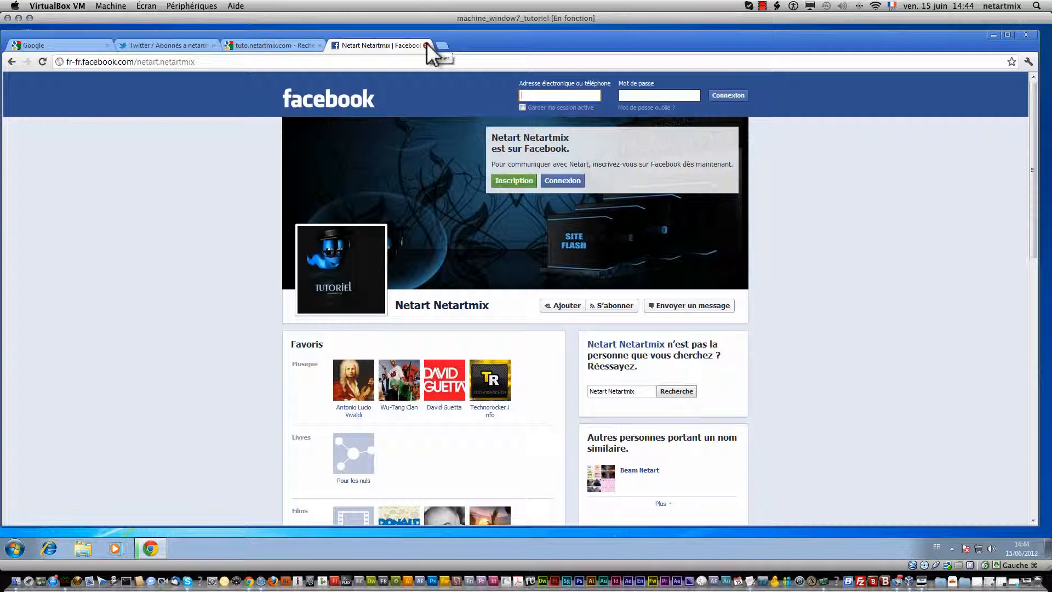
# Step: Pass through the Twitter tab to the Google results for tuto.netartmix.com and select the search text
pyautogui.click(171, 46)
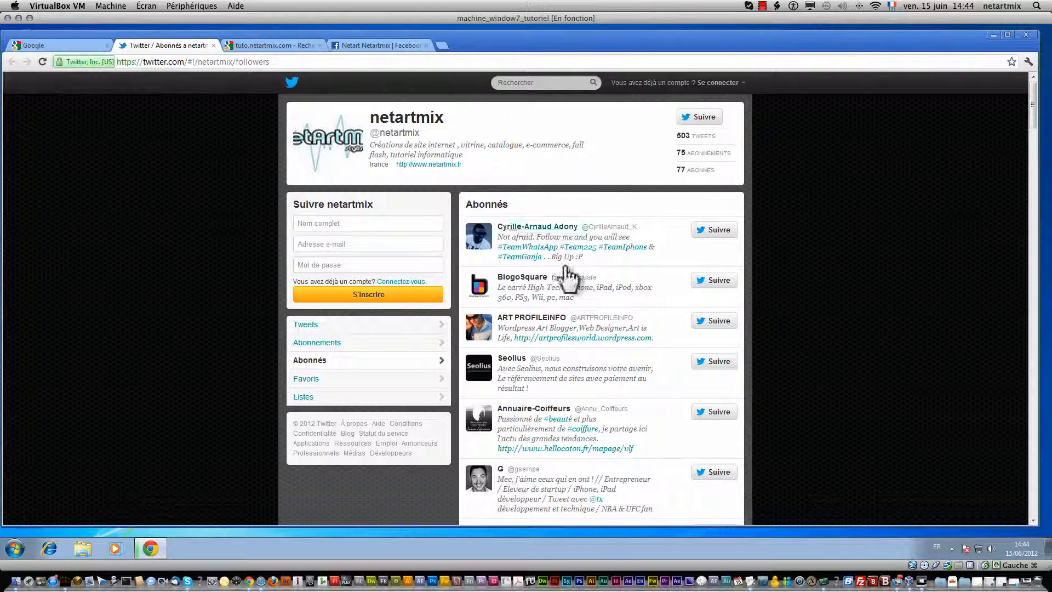
pyautogui.click(276, 46)
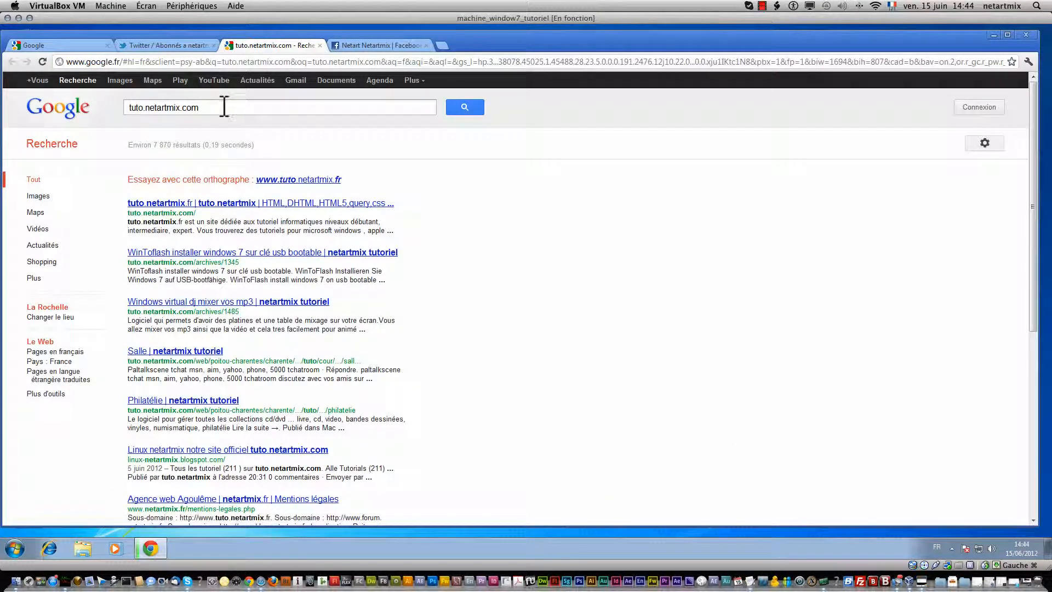
pyautogui.moveTo(223, 105); pyautogui.dragTo(126, 115)
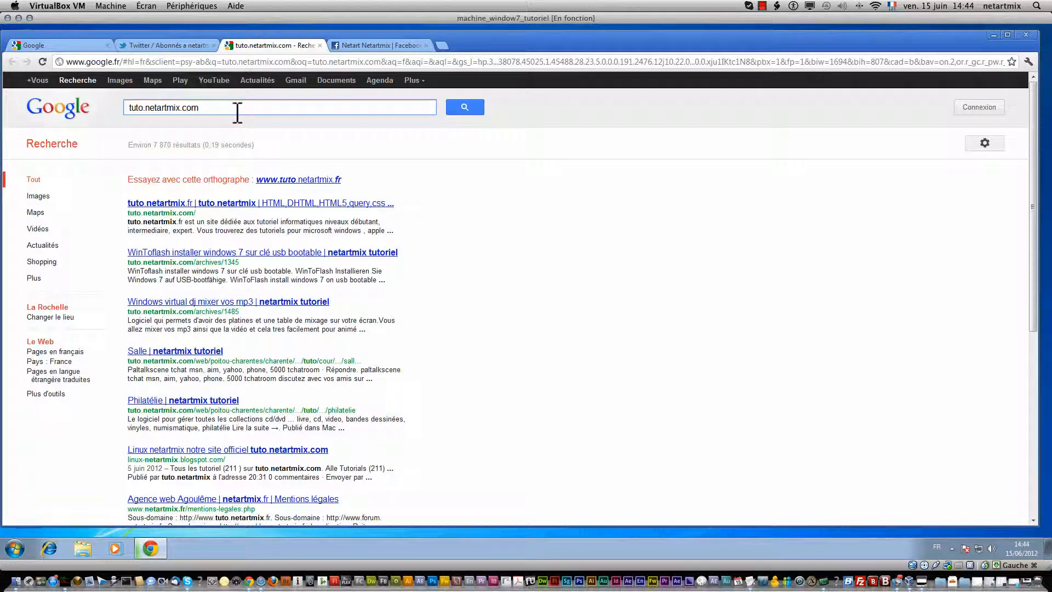
# Step: From the Google France home page, search for 'file secure file', fixing typos along the way
pyautogui.click(67, 47)
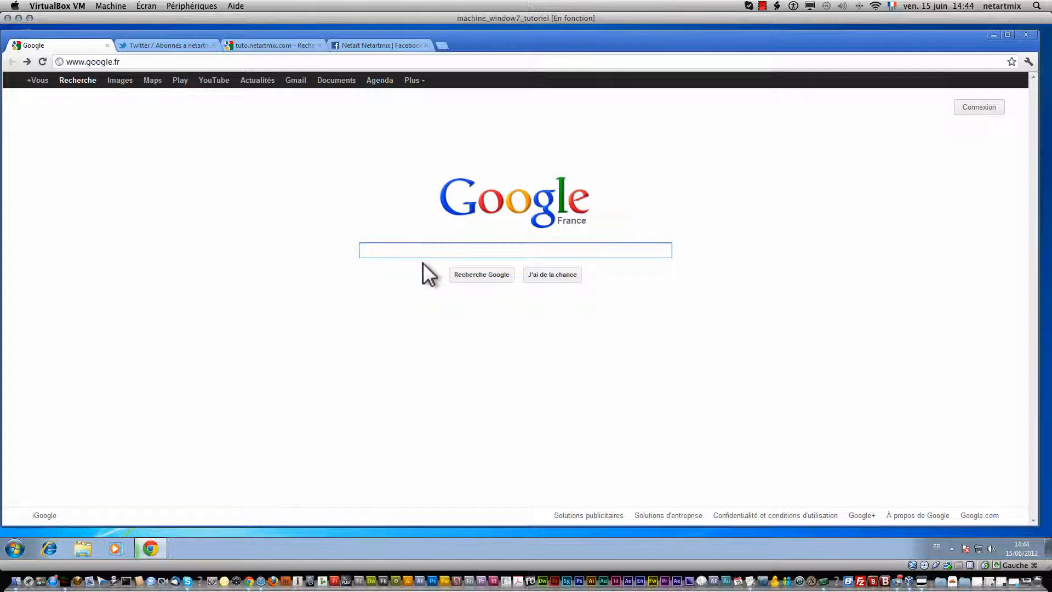
pyautogui.write('file')
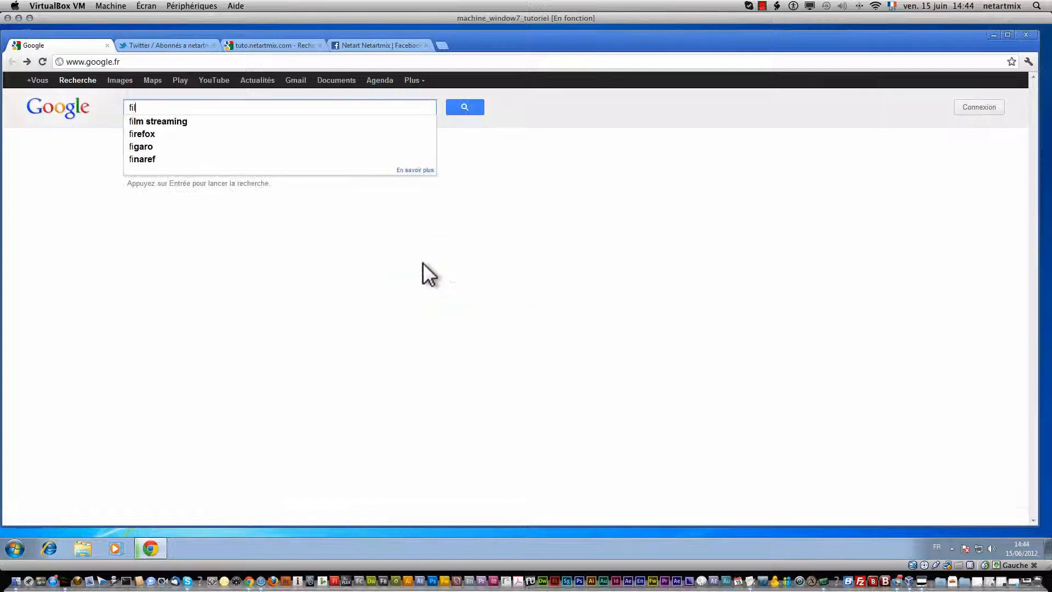
pyautogui.write(' sceur')
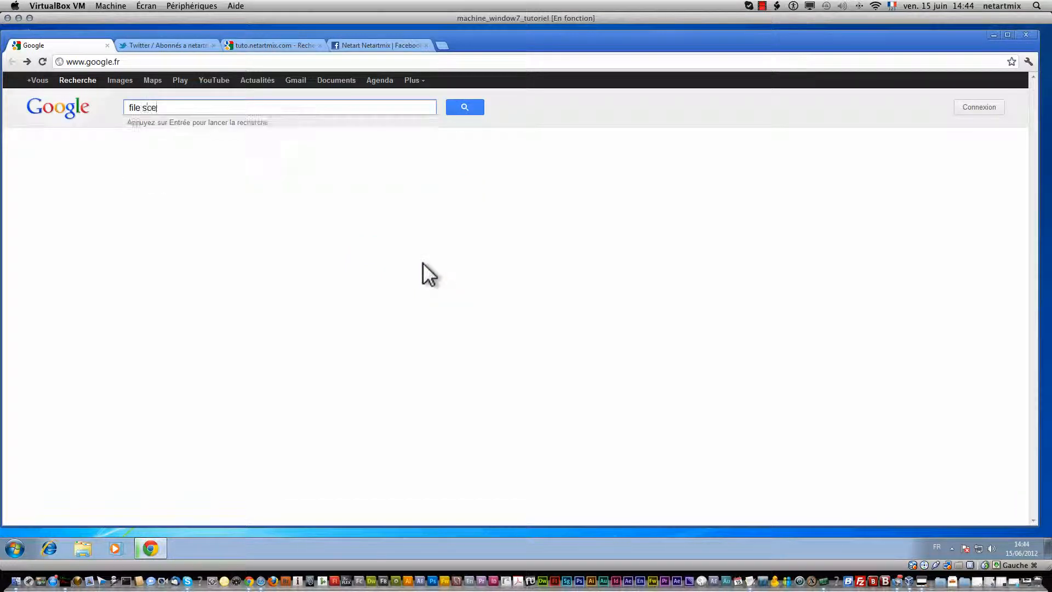
pyautogui.press('BackSpace')
pyautogui.press('BackSpace')
pyautogui.press('BackSpace')
pyautogui.write('e')
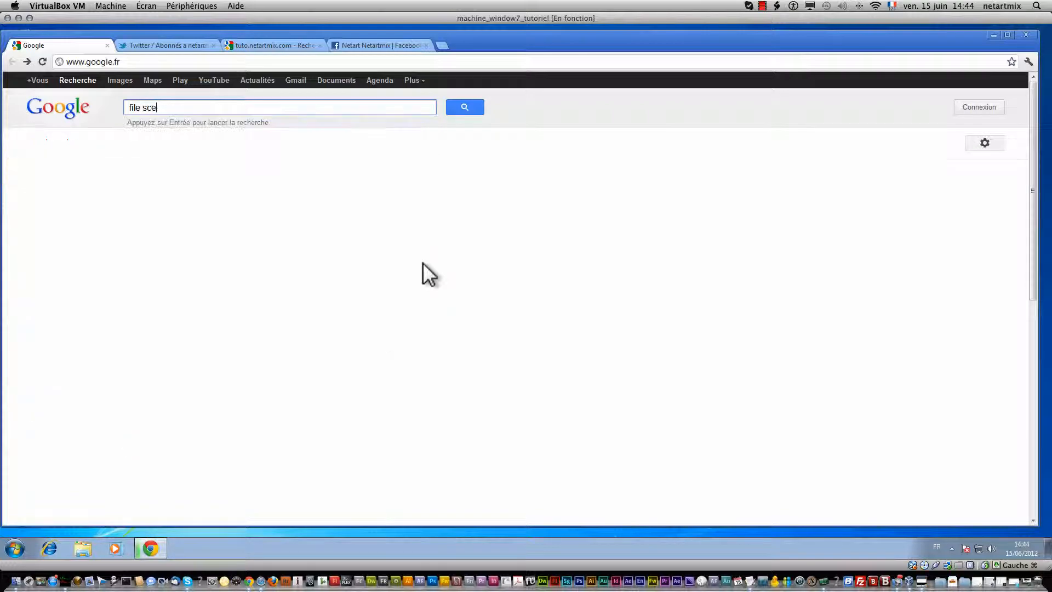
pyautogui.press('BackSpace')
pyautogui.press('BackSpace')
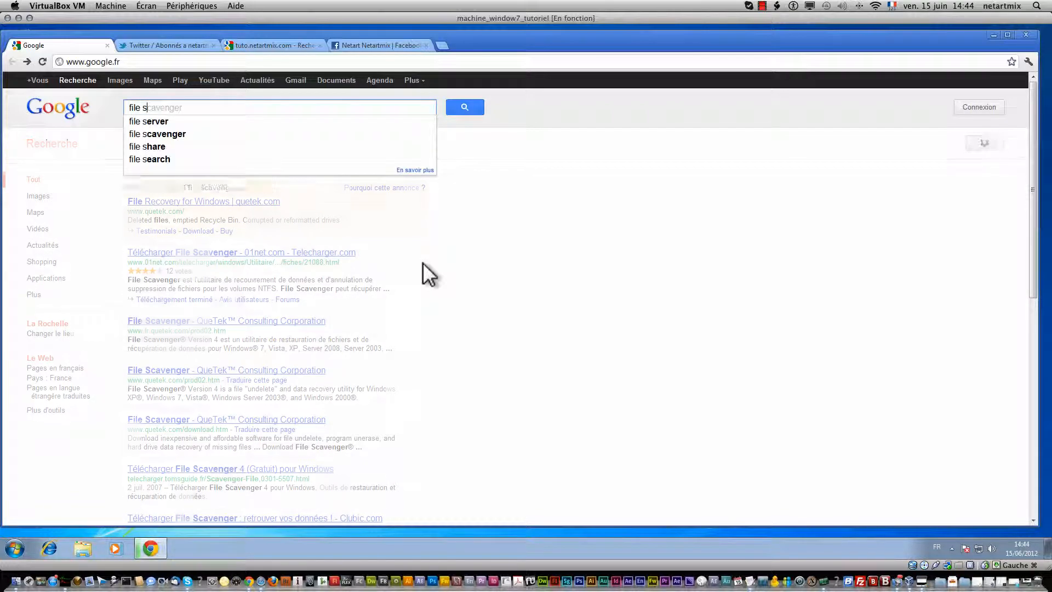
pyautogui.write('ecure file')
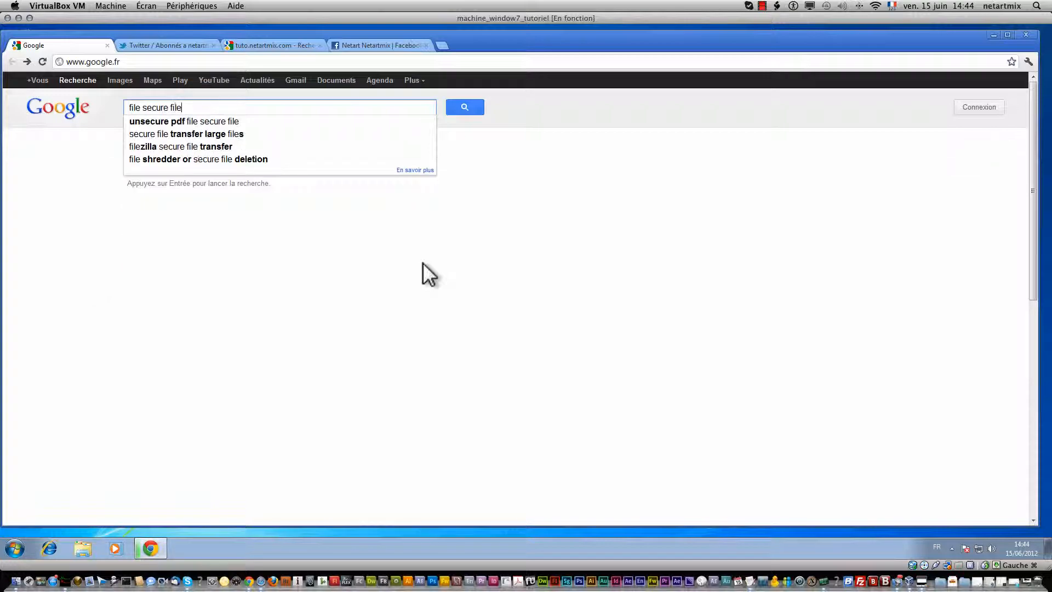
pyautogui.press('Return')
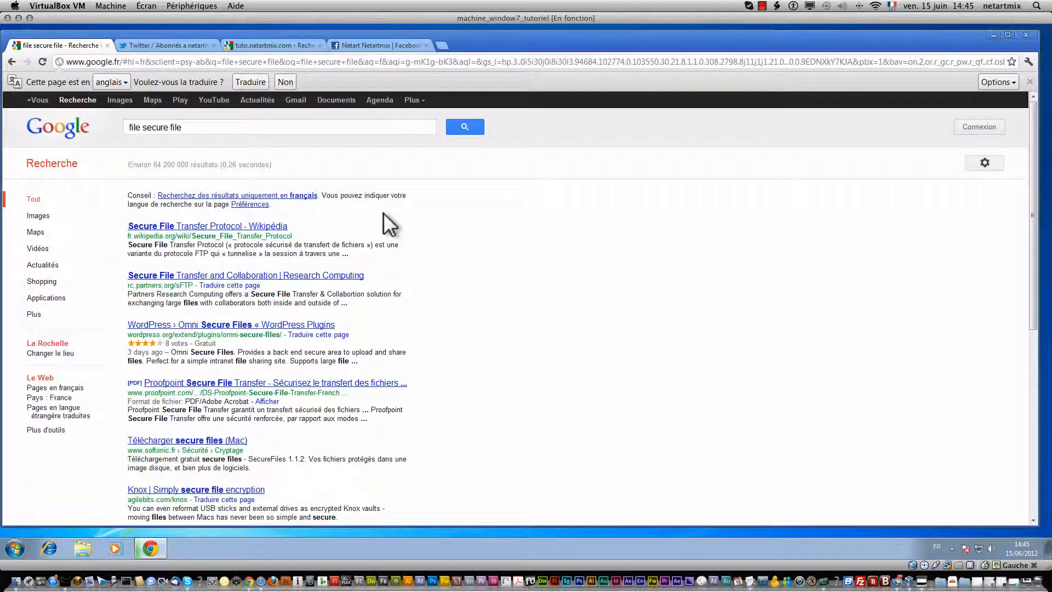
# Step: Refine the query to 'file secure free 01net' and run the search
pyautogui.click(186, 127)
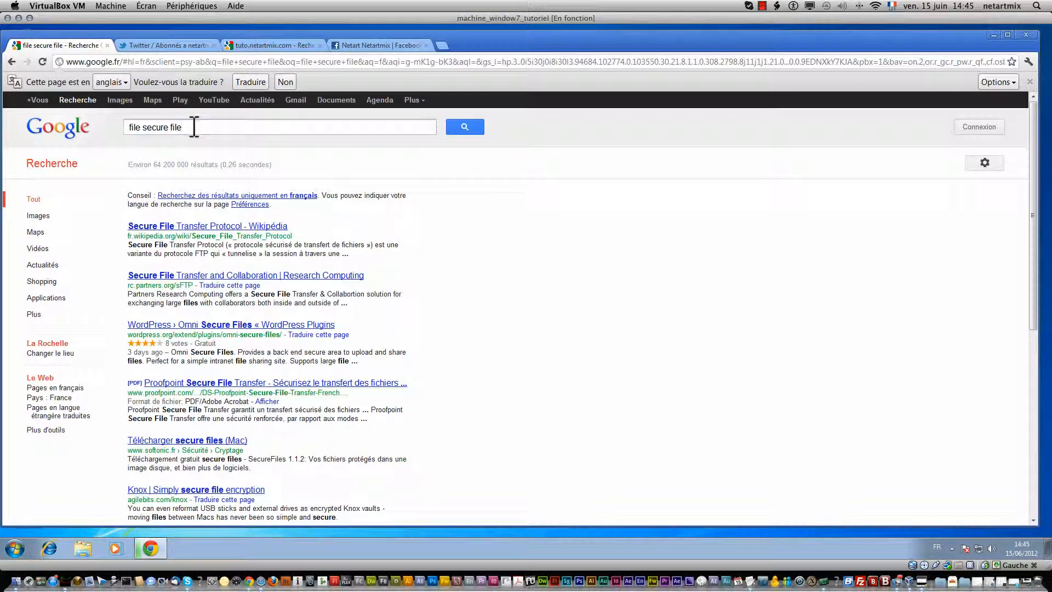
pyautogui.press('BackSpace')
pyautogui.press('BackSpace')
pyautogui.press('BackSpace')
pyautogui.press('BackSpace')
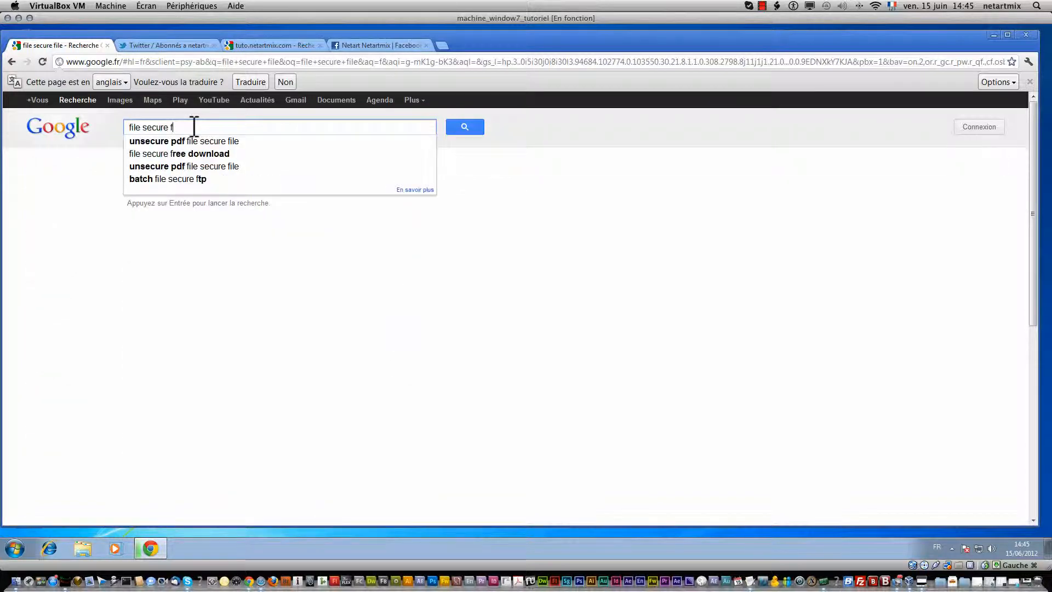
pyautogui.write('free')
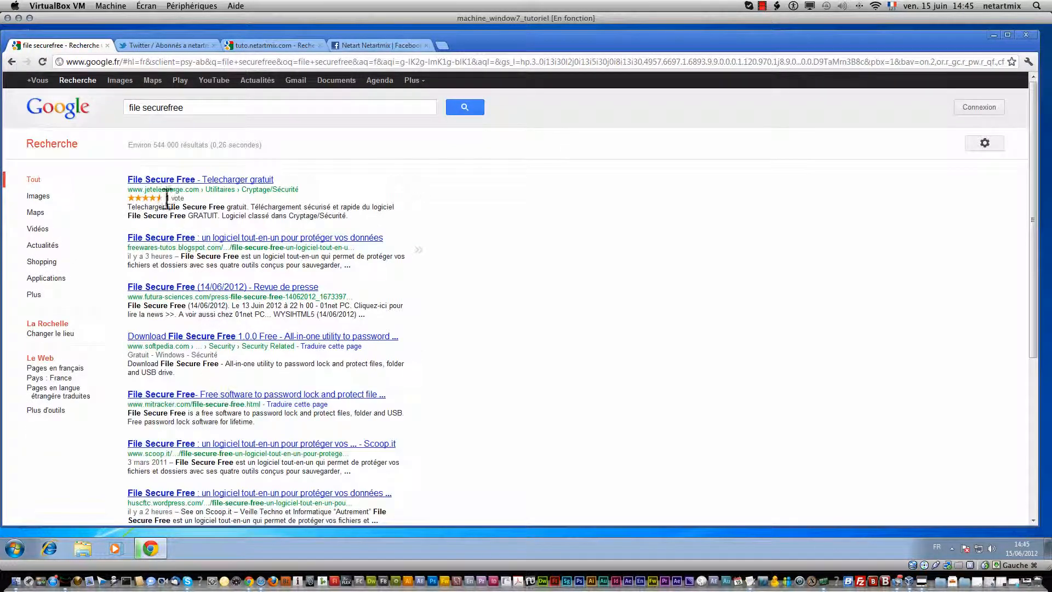
pyautogui.click(220, 102)
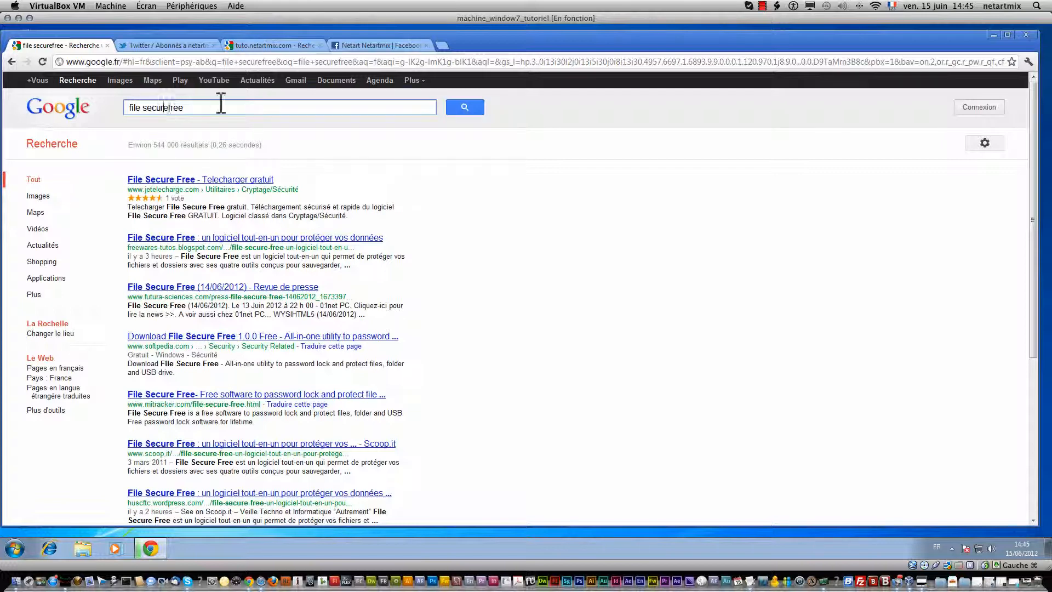
pyautogui.press('Return')
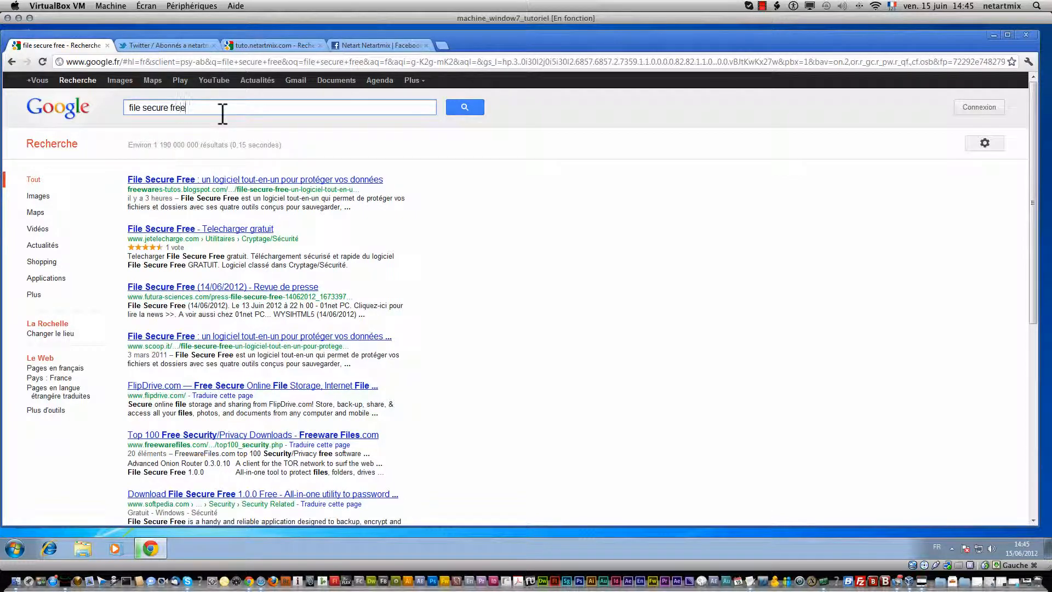
pyautogui.write('01net')
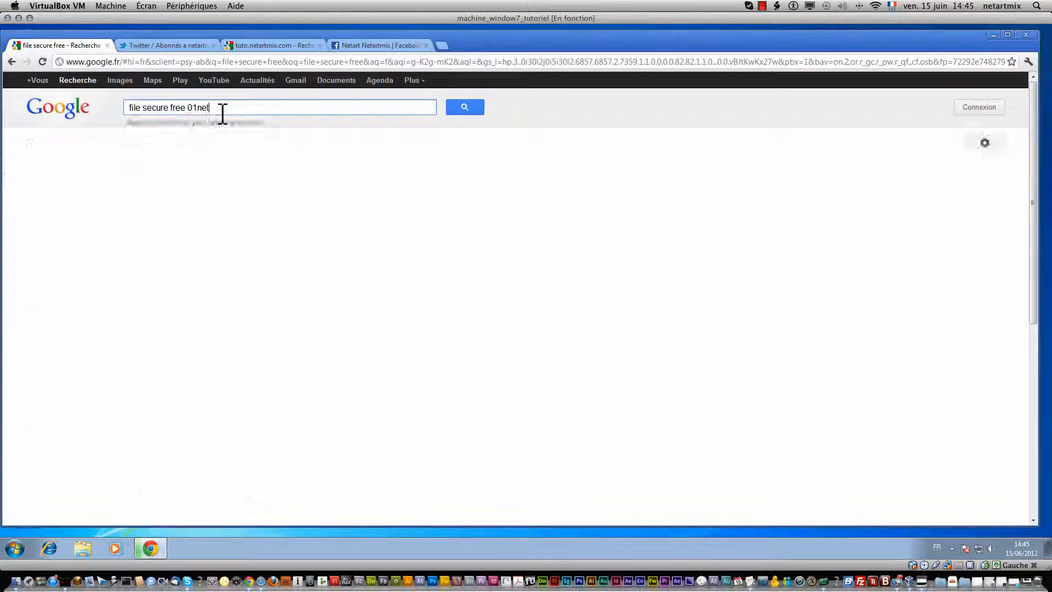
pyautogui.press('Return')
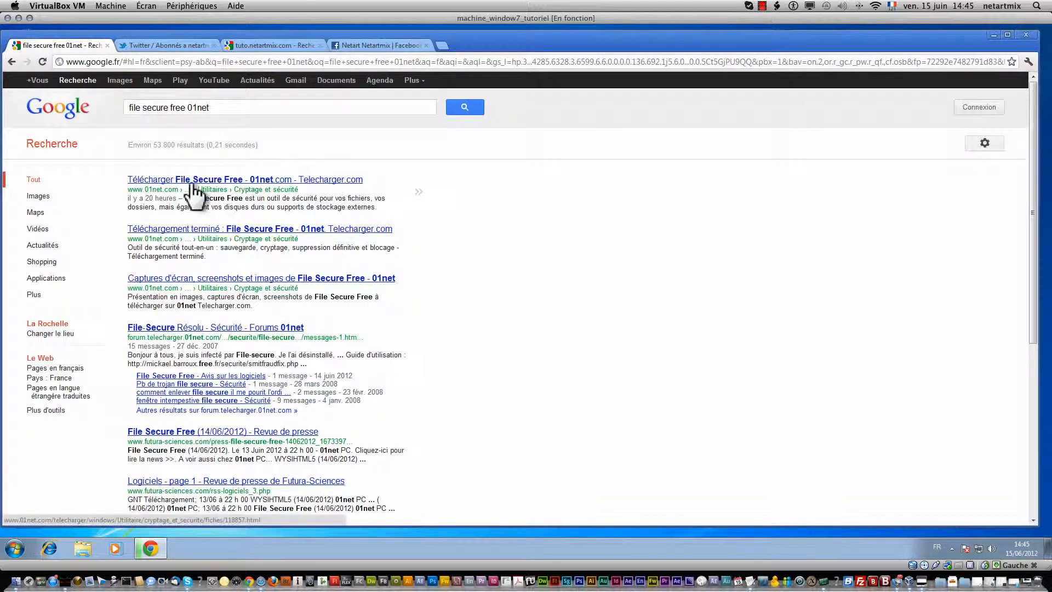
# Step: Open the first 01net result and start the FileSecureFree_setup.exe download with its télécharger button
pyautogui.click(174, 179)
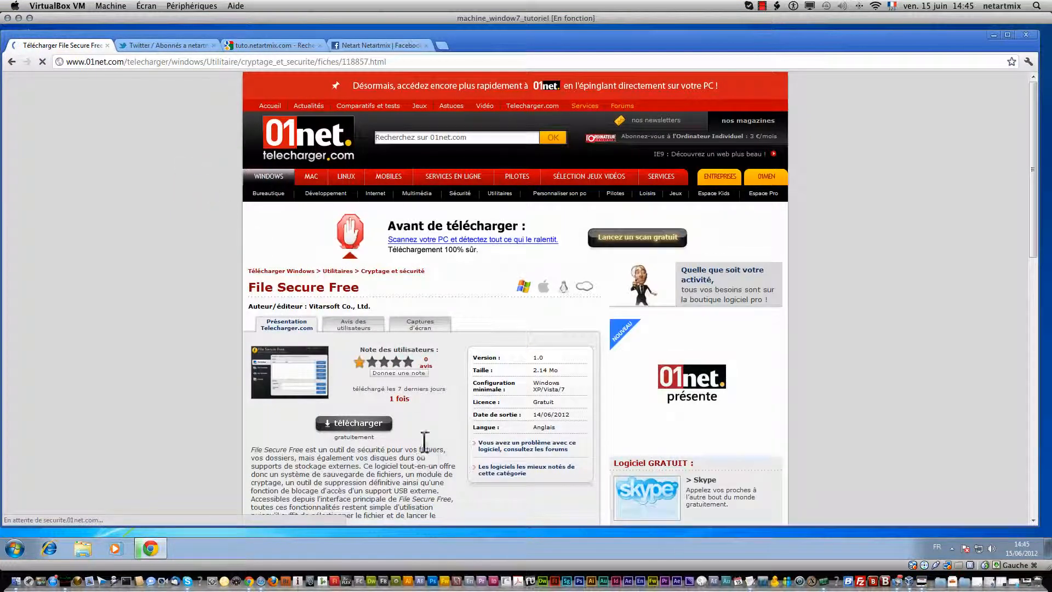
pyautogui.scroll(-1, 421, 441)
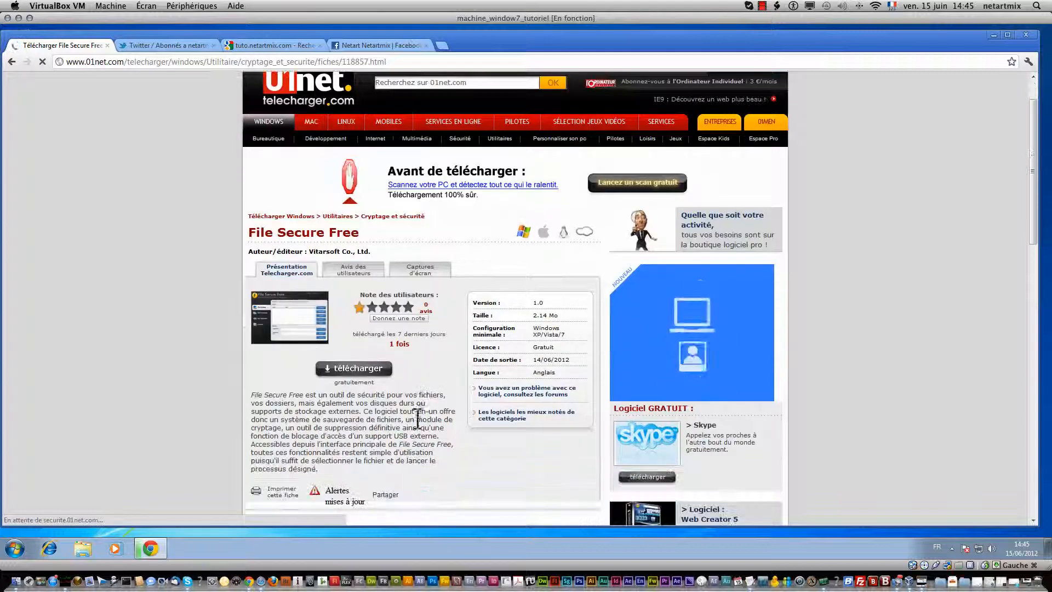
pyautogui.click(361, 367)
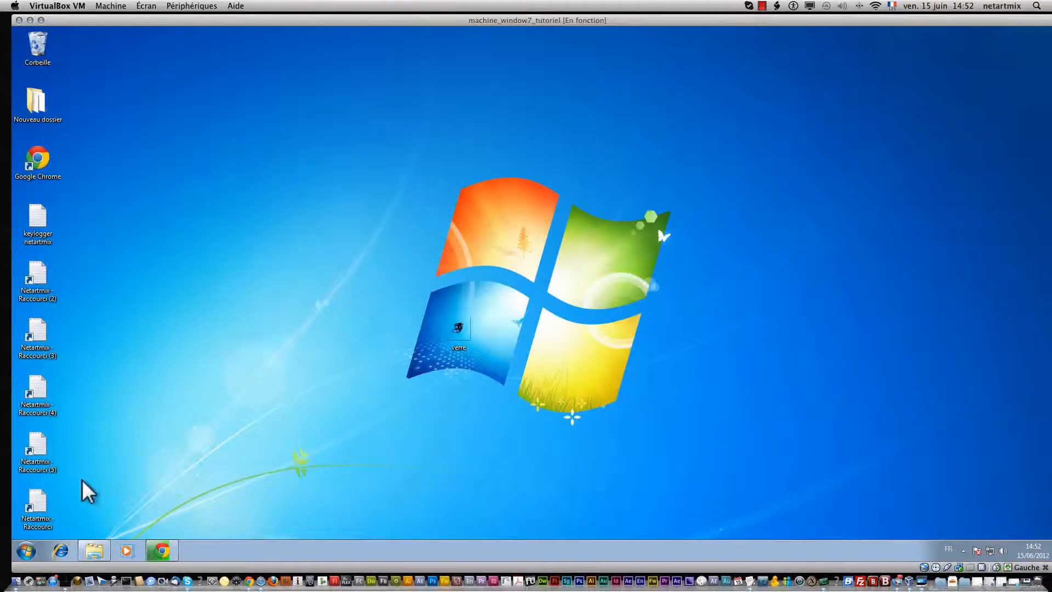
# Step: Open the user's personal folder in Windows Explorer from the Start menu
pyautogui.click(27, 551)
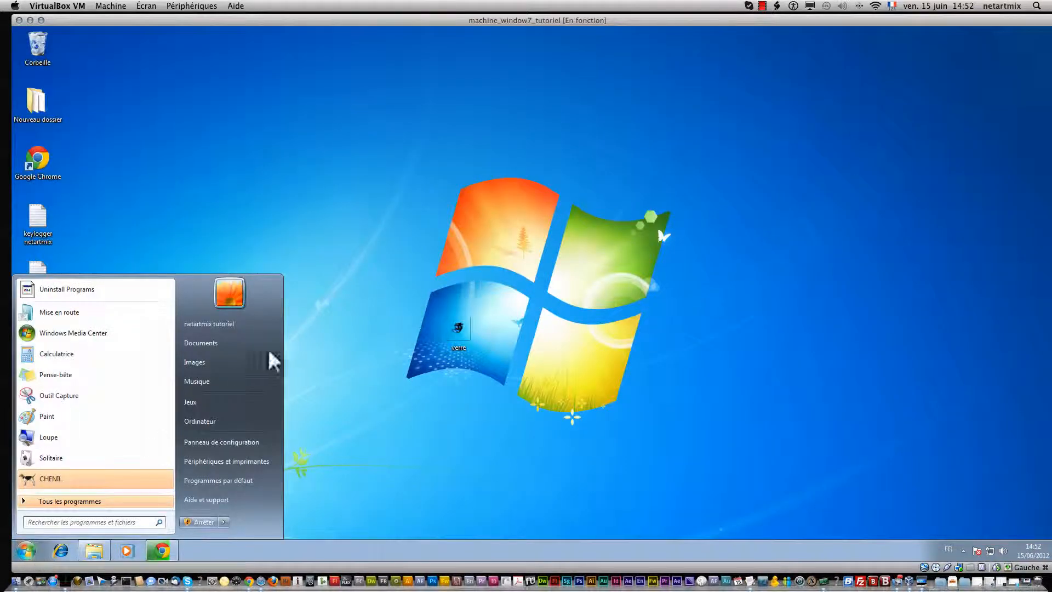
pyautogui.click(252, 328)
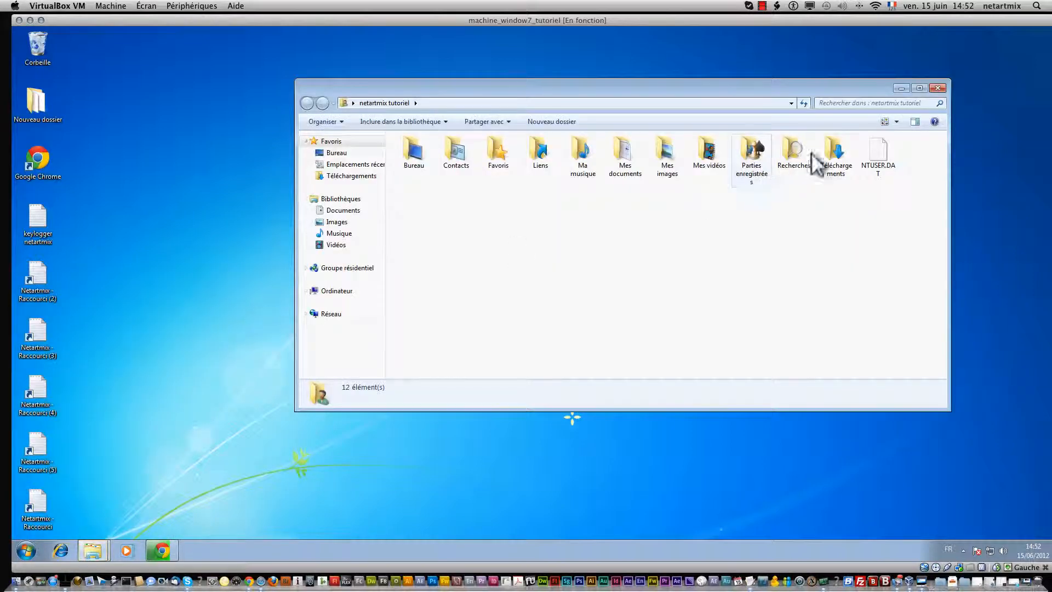
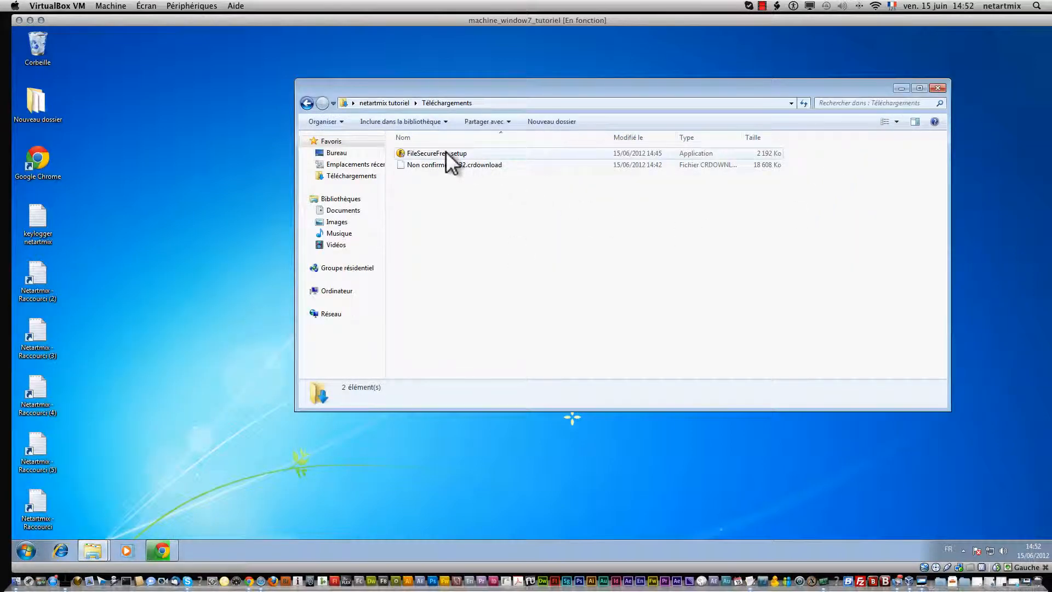
# Step: Launch FileSecureFree_setup from Téléchargements with Ouvrir, bringing up the UAC permission prompt
pyautogui.click(445, 152)
pyautogui.rightClick(445, 152)
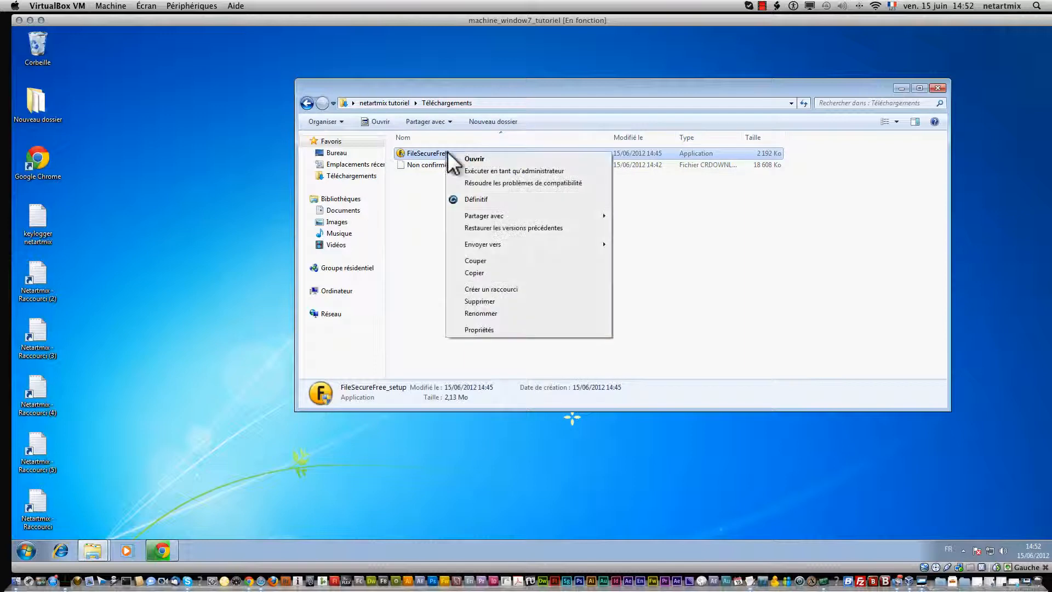
pyautogui.click(473, 158)
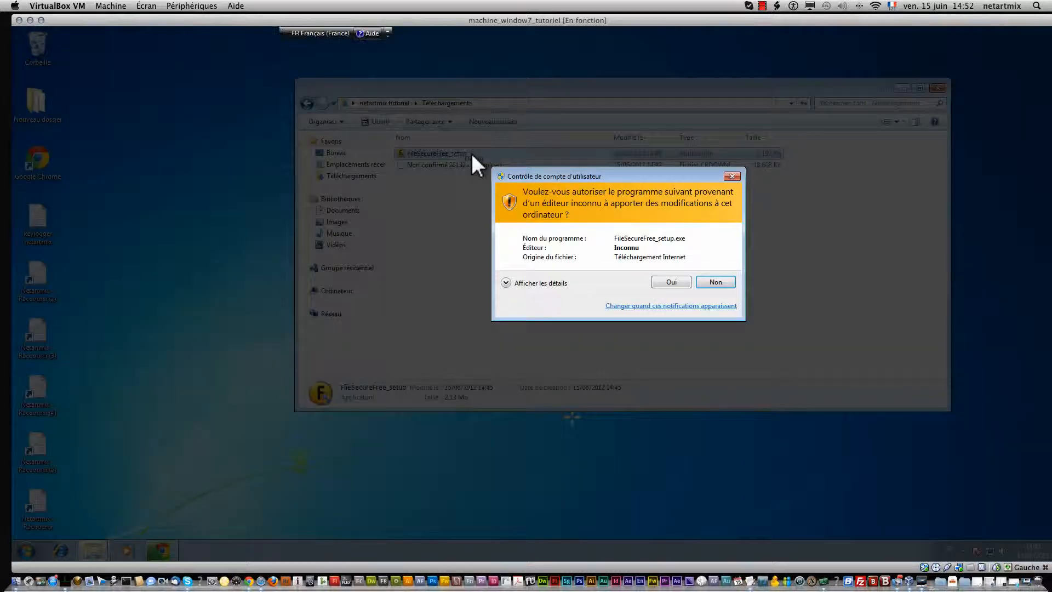
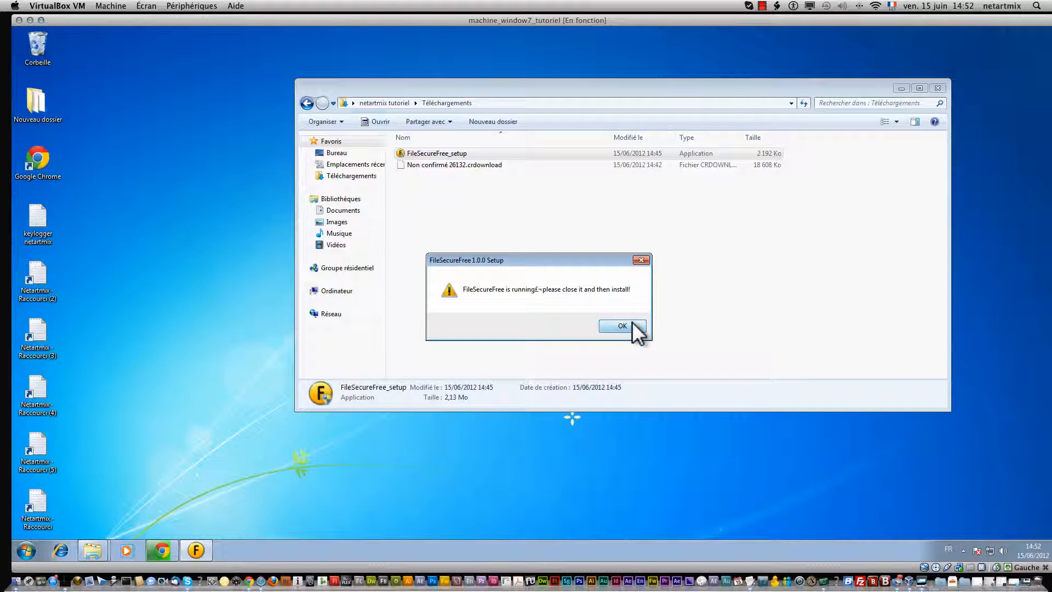
# Step: Dismiss the 'FileSecureFree is running' warning and close the File Secure Free window opened from the tray
pyautogui.click(623, 326)
pyautogui.click(963, 550)
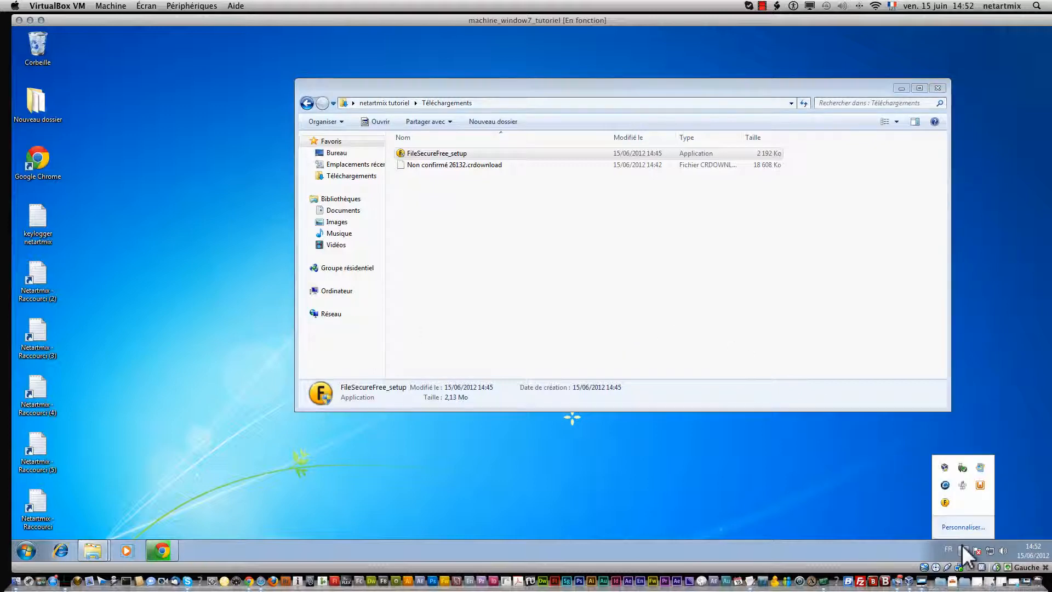
pyautogui.click(946, 502)
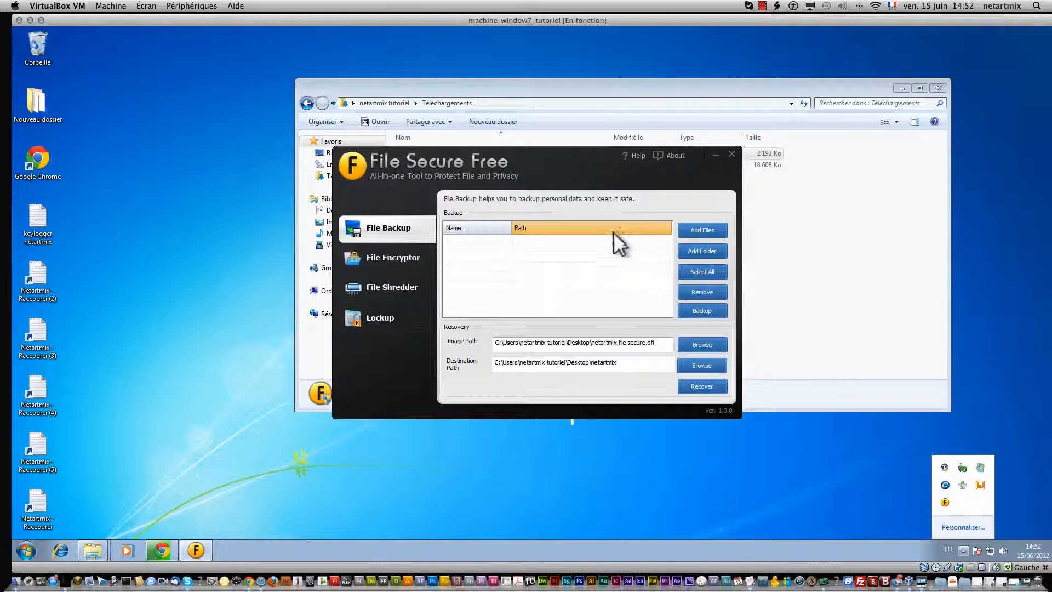
pyautogui.click(554, 177)
pyautogui.click(731, 154)
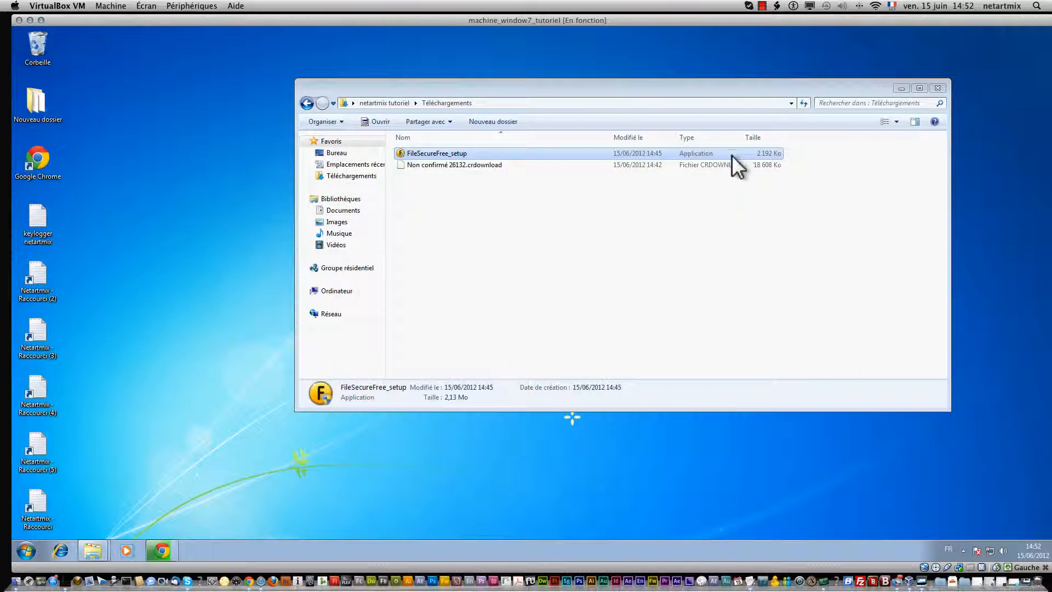
pyautogui.click(27, 551)
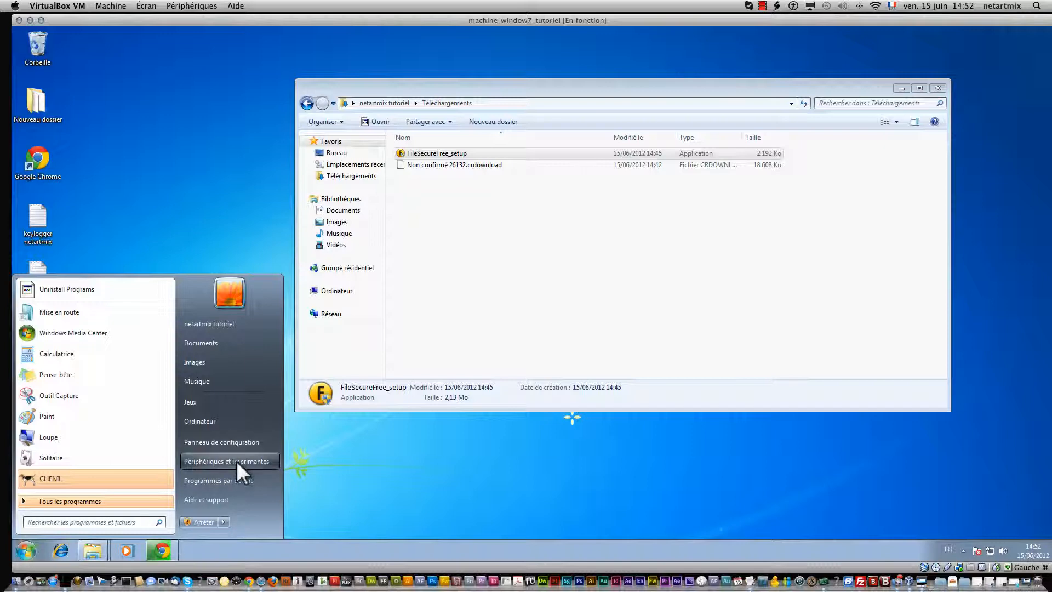
# Step: Try uninstalling FileSecureFree 1.0.0 from Programmes et fonctionnalités and dismiss the still-running warning
pyautogui.click(258, 442)
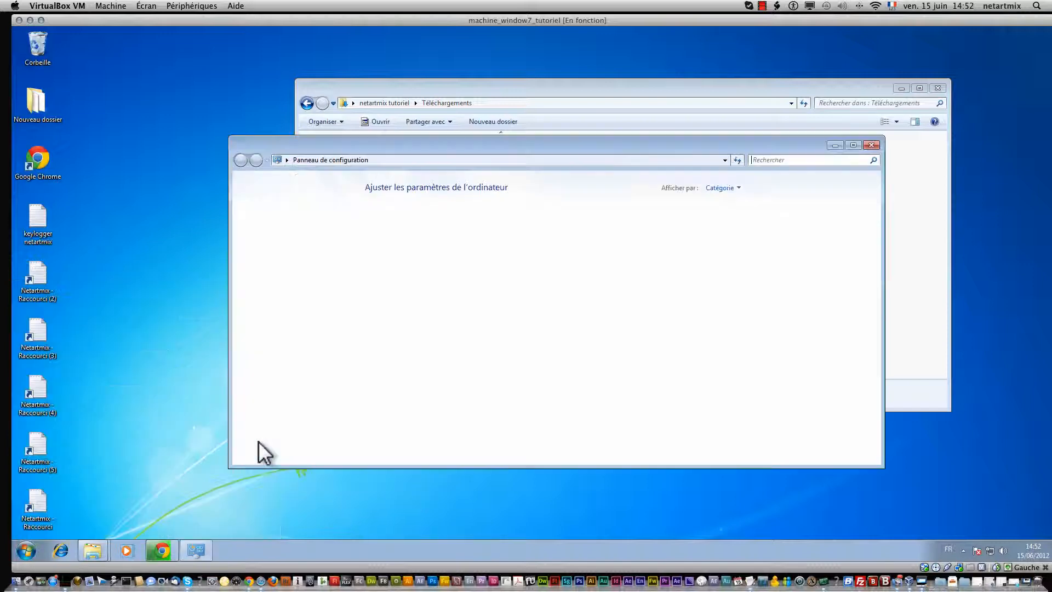
pyautogui.click(436, 350)
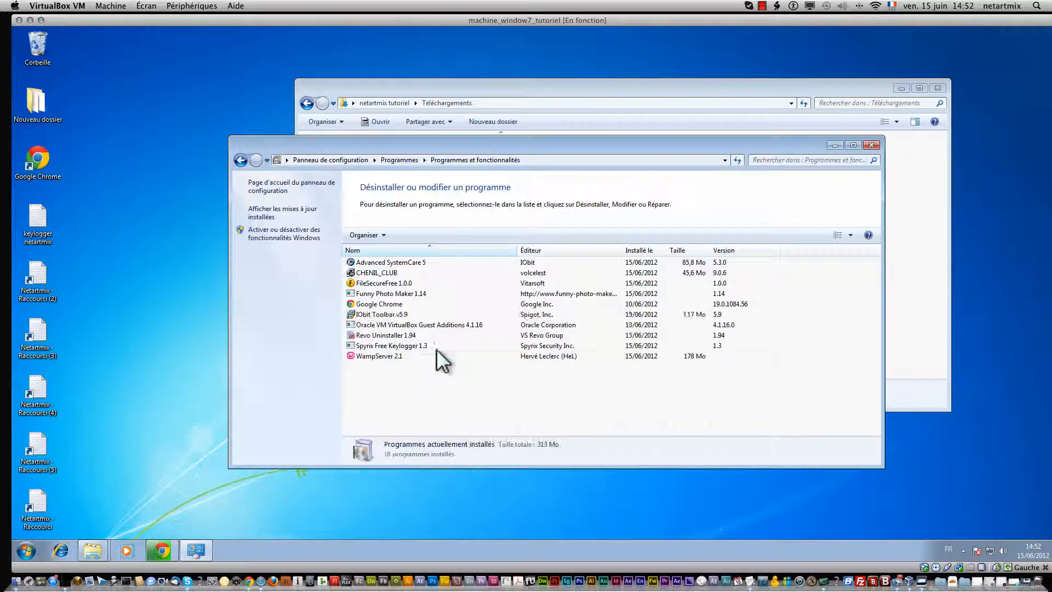
pyautogui.click(379, 284)
pyautogui.rightClick(380, 284)
pyautogui.click(393, 288)
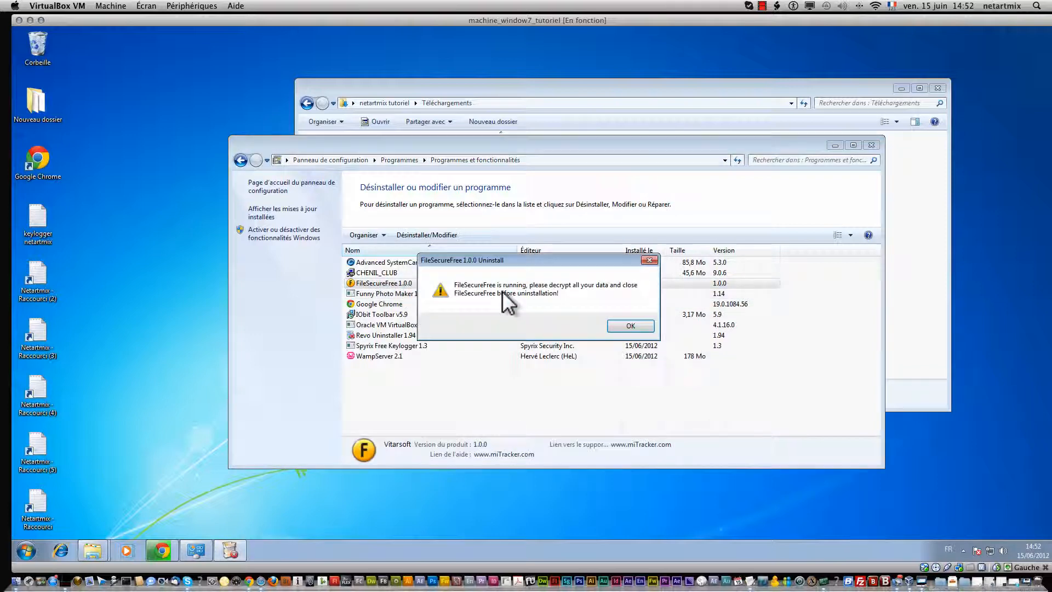
pyautogui.click(631, 326)
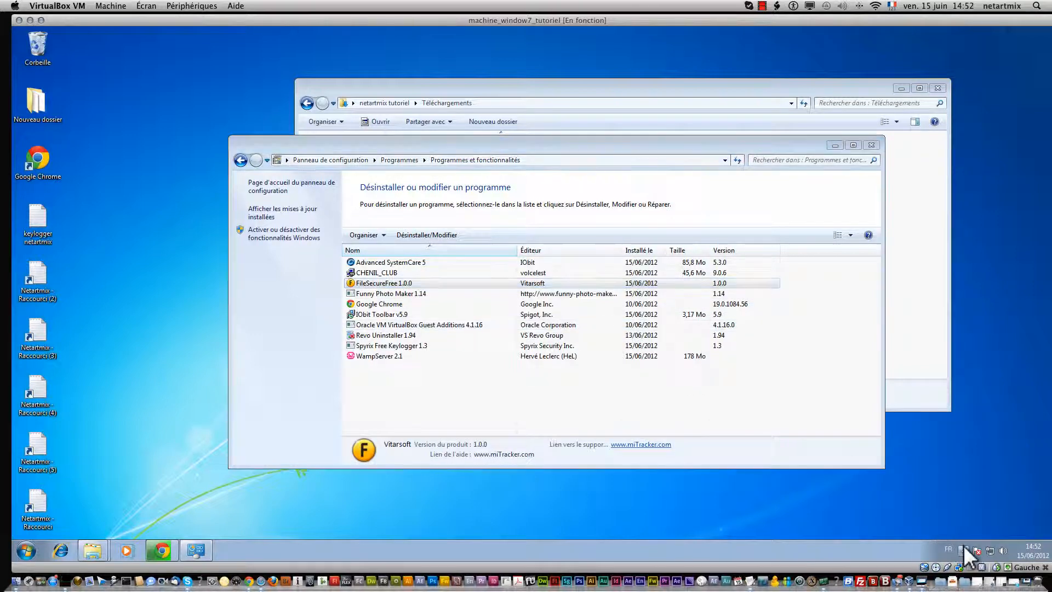
# Step: Exit File Secure Free from the tray, then uninstall FileSecureFree 1.0.0 and confirm removal
pyautogui.click(963, 549)
pyautogui.rightClick(946, 503)
pyautogui.click(938, 497)
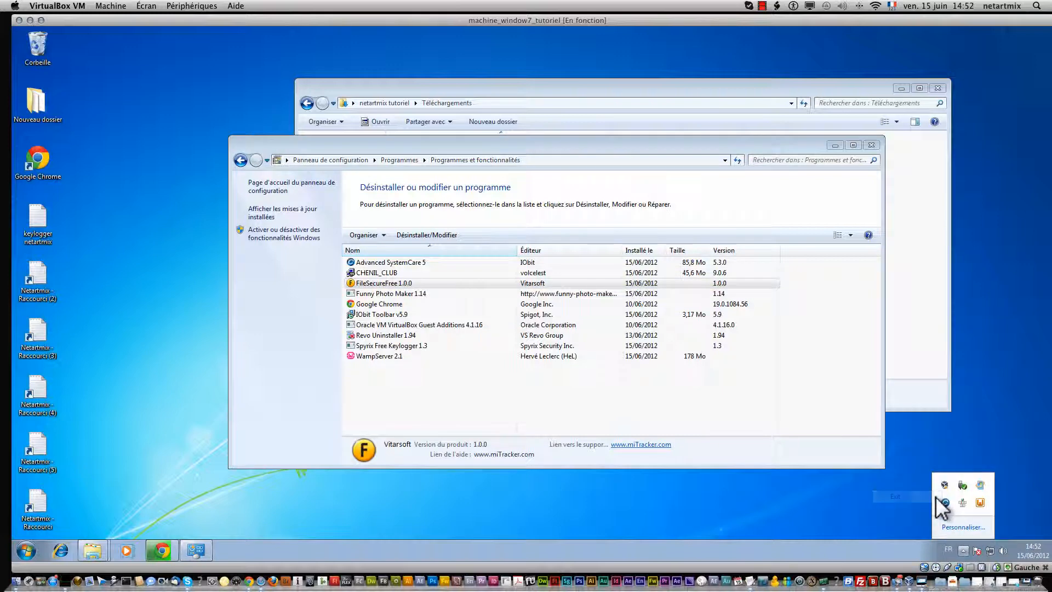
pyautogui.click(405, 282)
pyautogui.rightClick(408, 285)
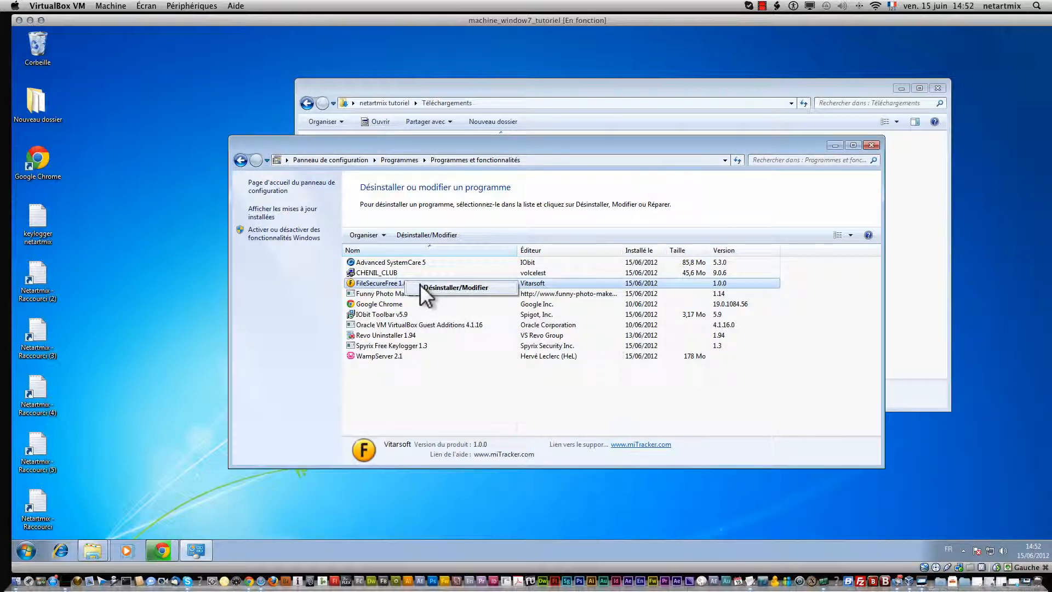
pyautogui.click(433, 286)
pyautogui.click(584, 327)
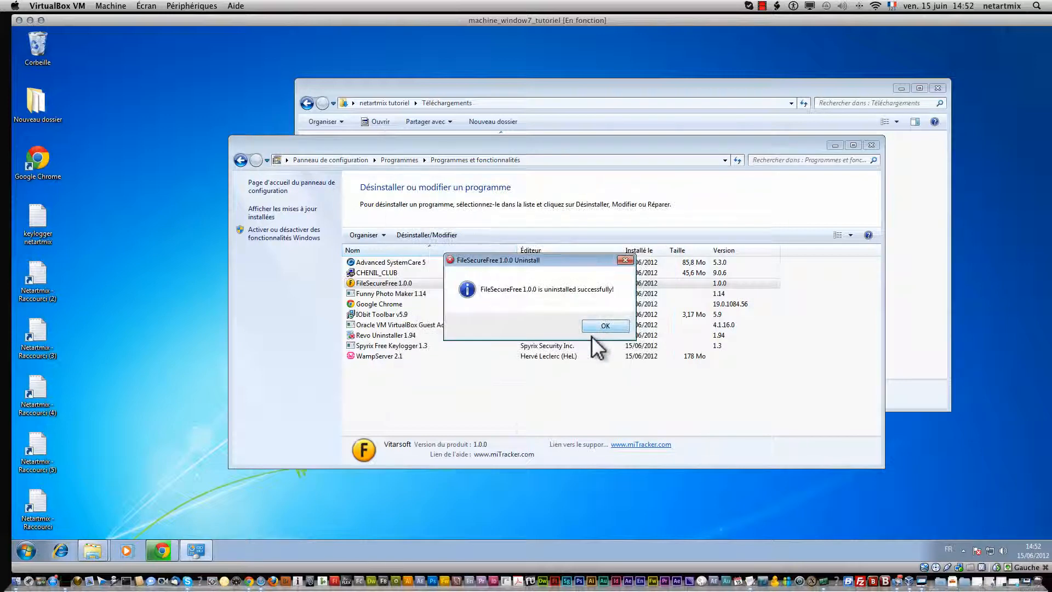
pyautogui.click(603, 327)
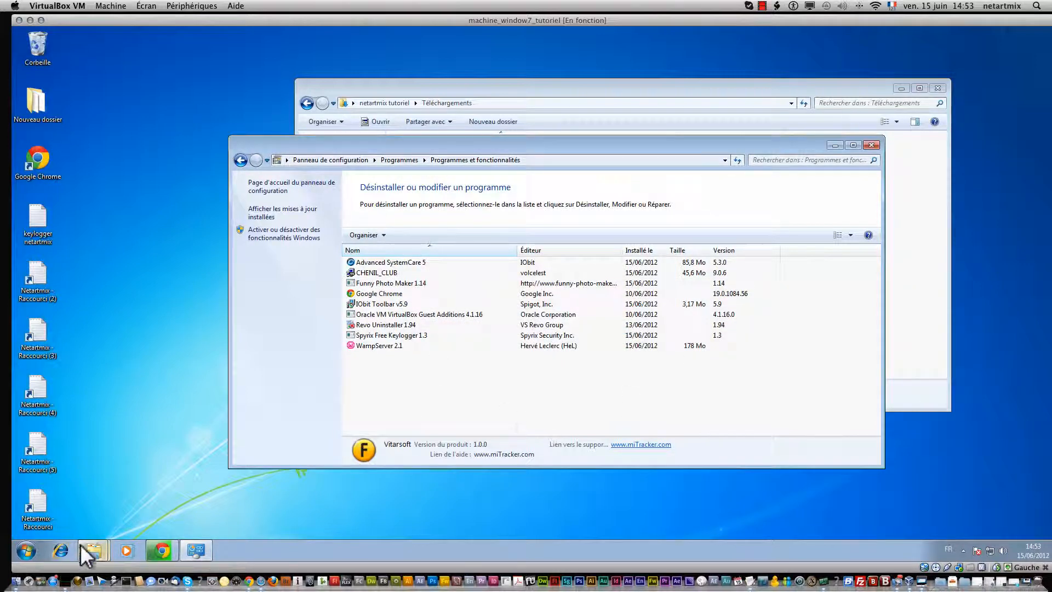
# Step: Launch FileSecureFree_setup from the Téléchargements folder and allow it through UAC
pyautogui.moveTo(87, 549)
pyautogui.click(106, 509)
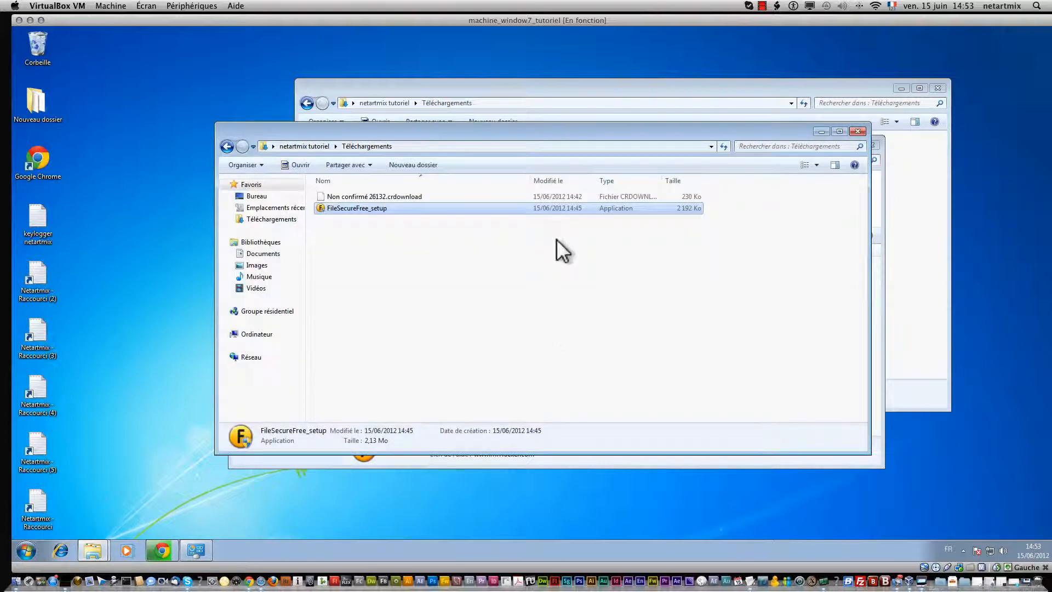
pyautogui.rightClick(351, 206)
pyautogui.click(384, 219)
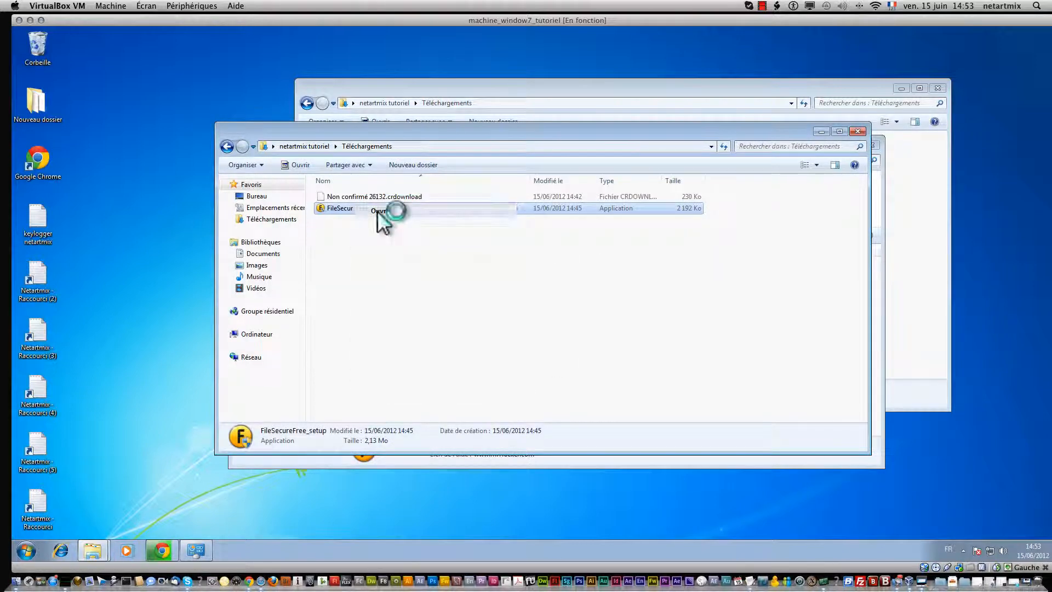
pyautogui.click(591, 325)
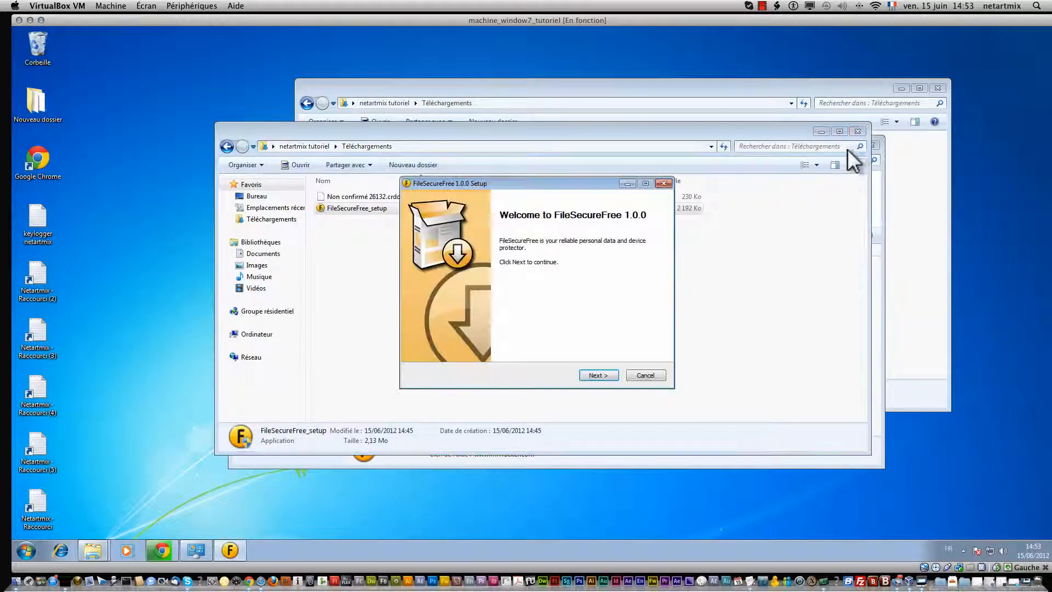
# Step: Close the leftover Téléchargements and Programmes et fonctionnalités windows
pyautogui.click(860, 132)
pyautogui.click(869, 144)
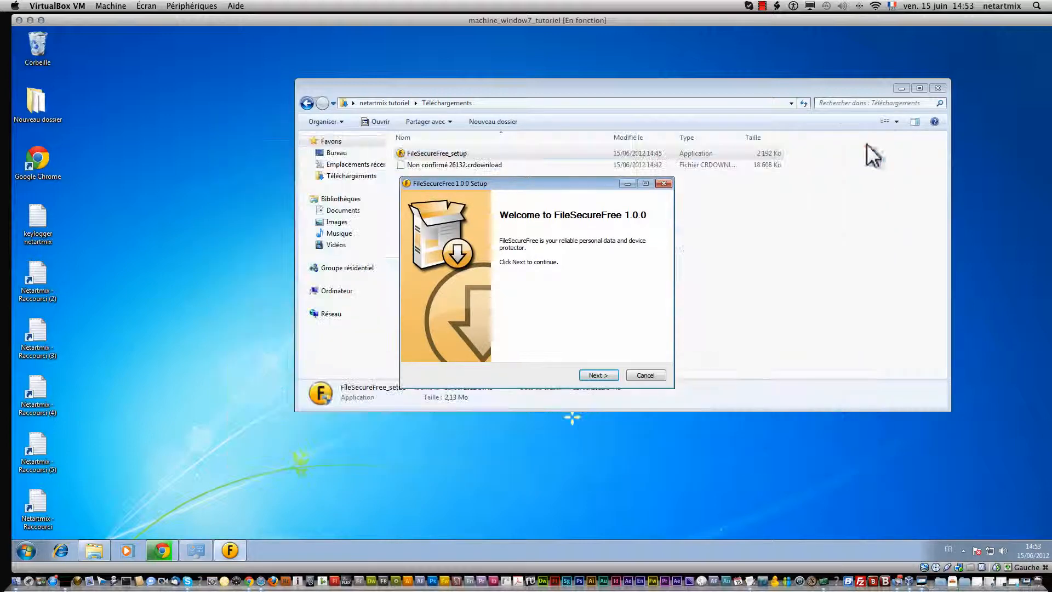
pyautogui.click(938, 89)
# Step: Run the FileSecureFree setup with Full Install, accepting the licence, and finish by launching the program
pyautogui.click(603, 375)
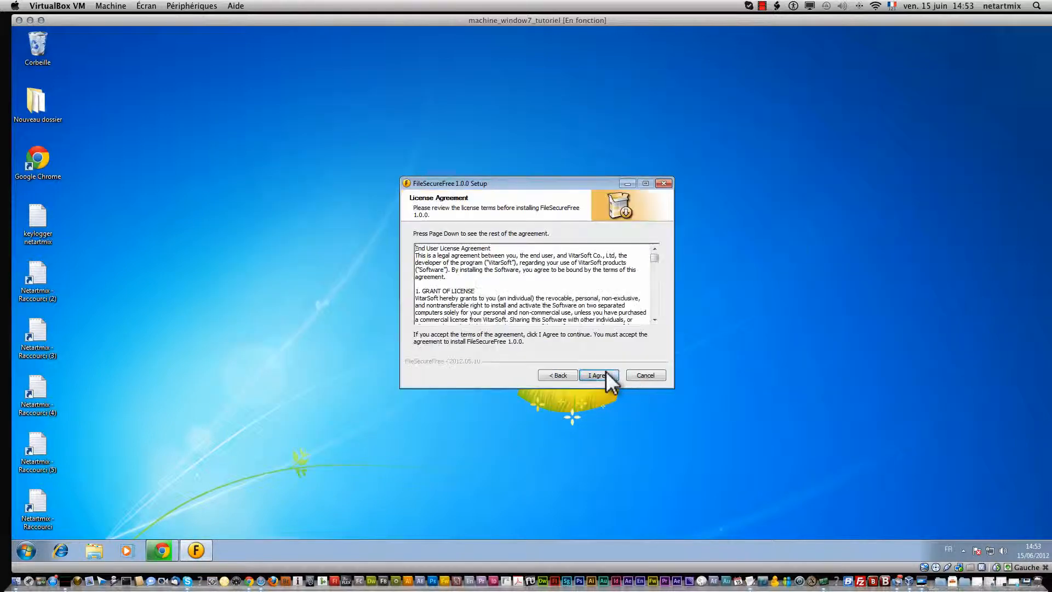
pyautogui.click(603, 376)
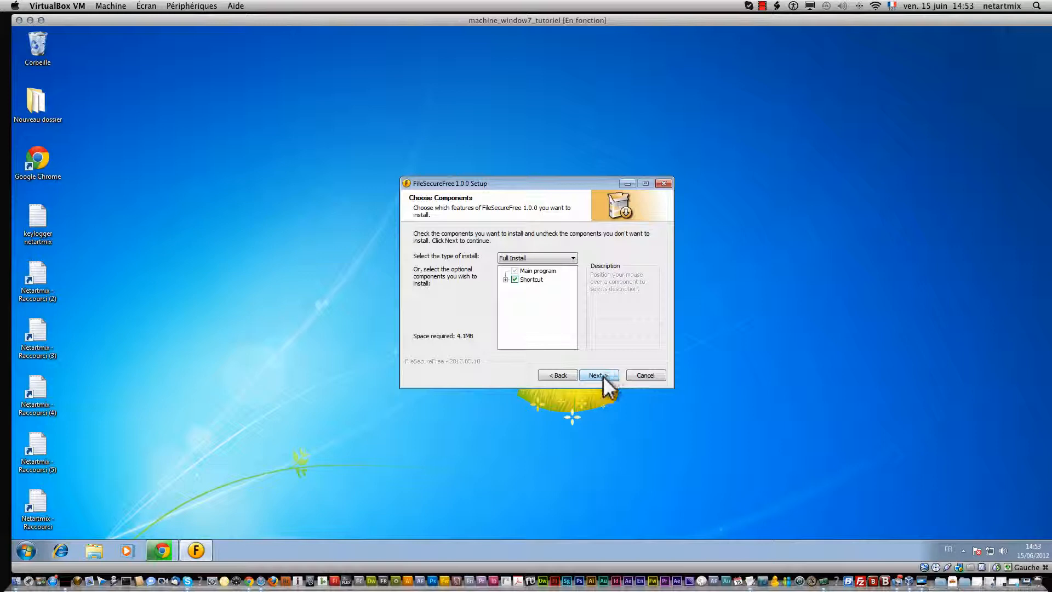
pyautogui.click(603, 376)
pyautogui.click(594, 375)
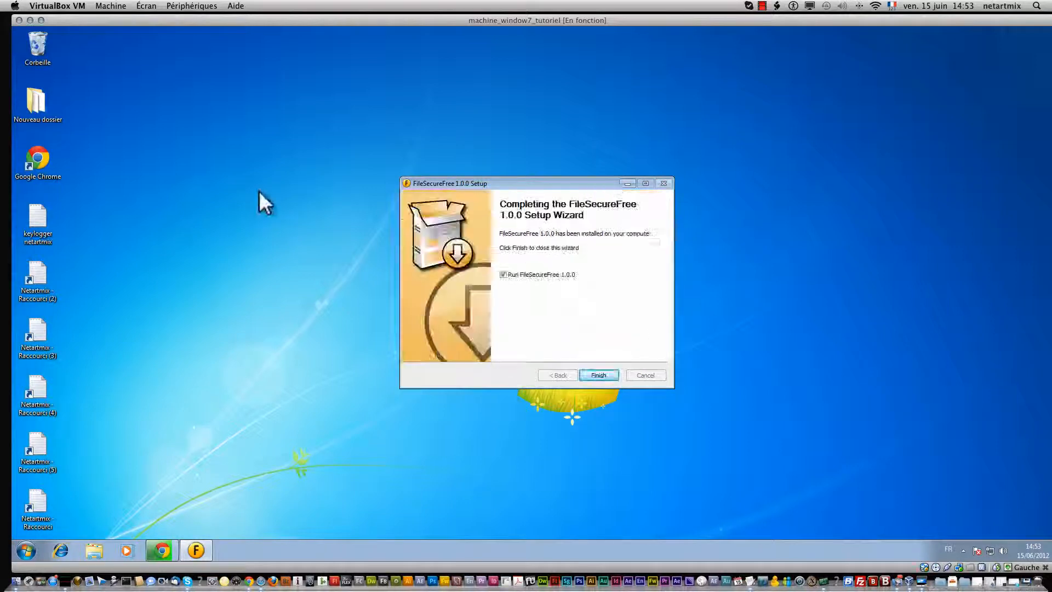
pyautogui.click(600, 375)
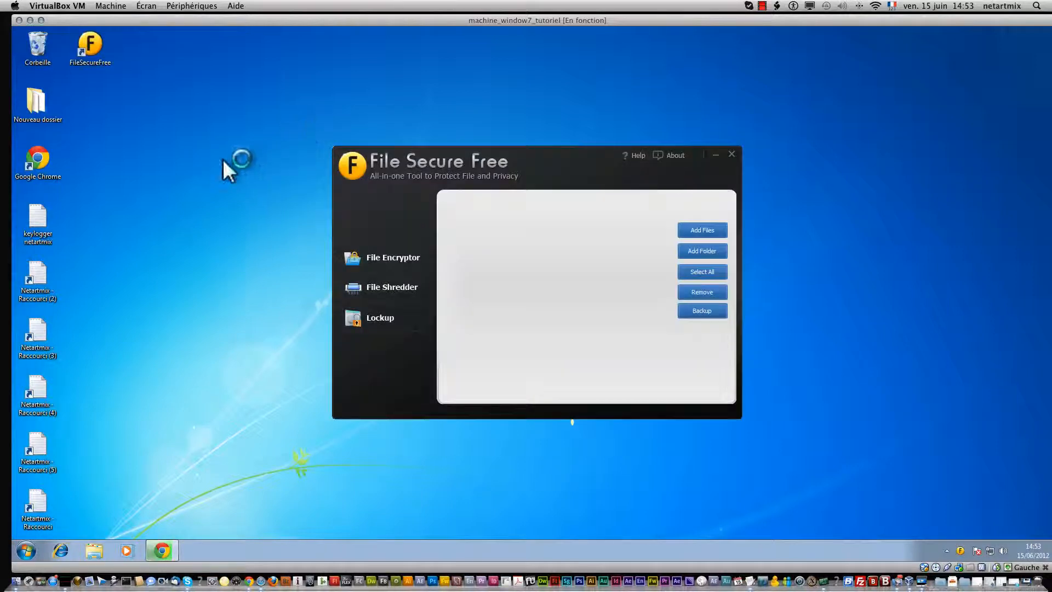
# Step: Minimise the Chrome browser to reveal the desktop
pyautogui.rightClick(193, 110)
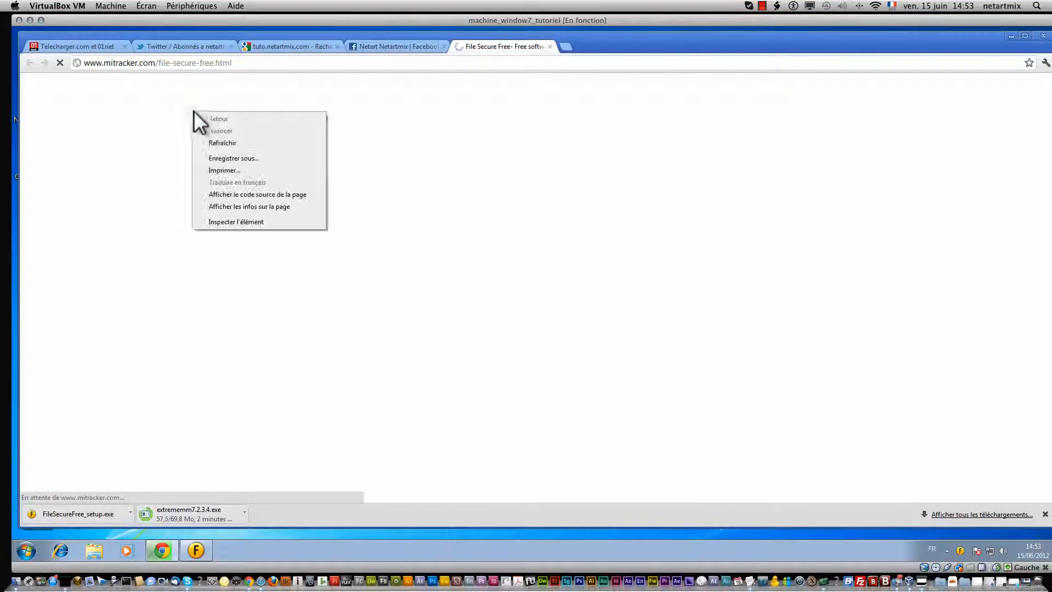
pyautogui.click(1013, 37)
pyautogui.click(1013, 36)
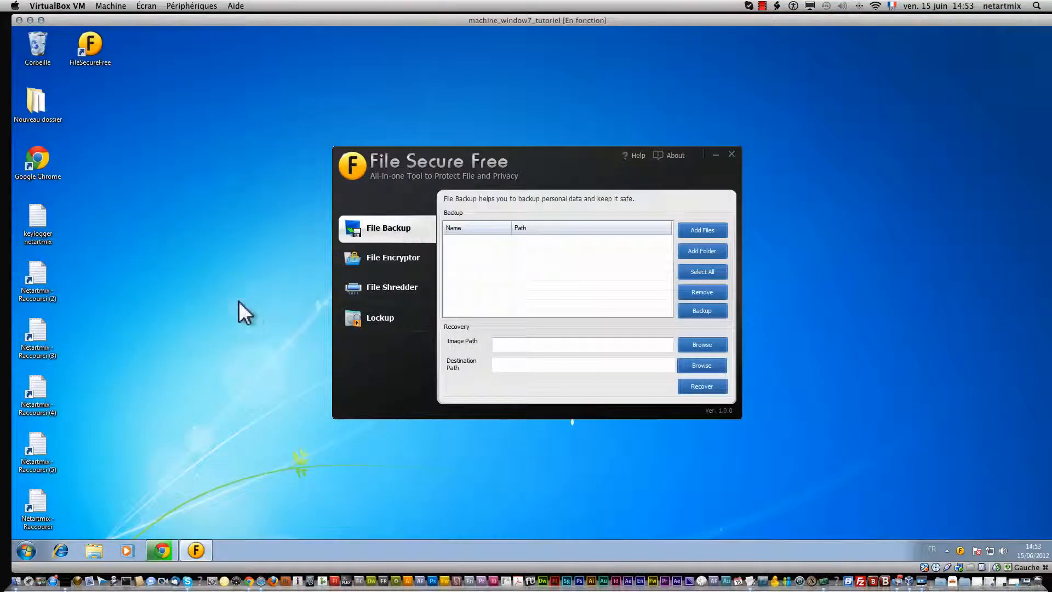
# Step: Create a new desktop folder named 'netartmix'
pyautogui.rightClick(189, 116)
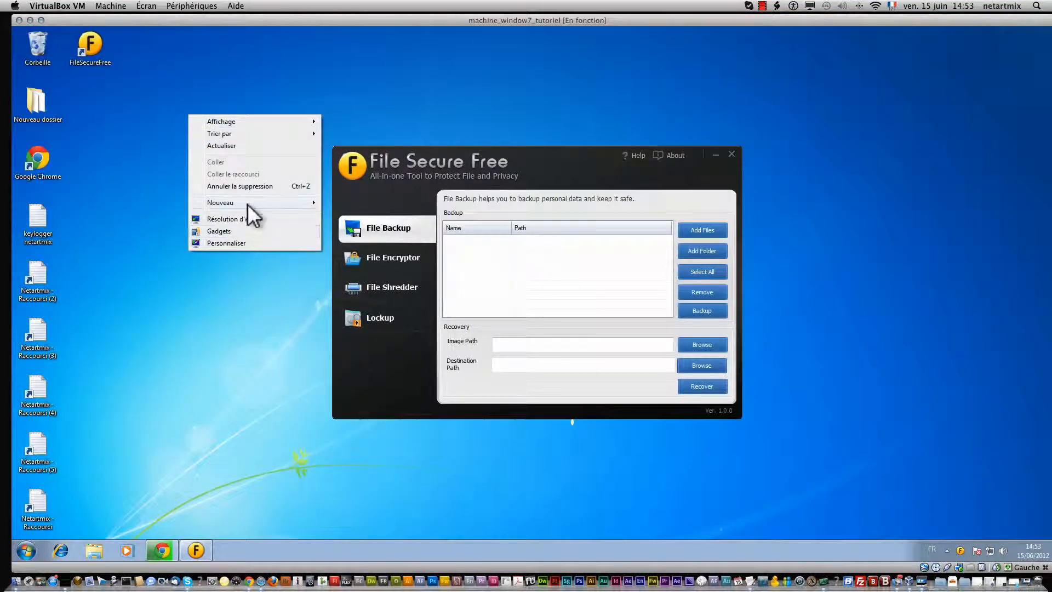
pyautogui.moveTo(248, 206)
pyautogui.click(367, 202)
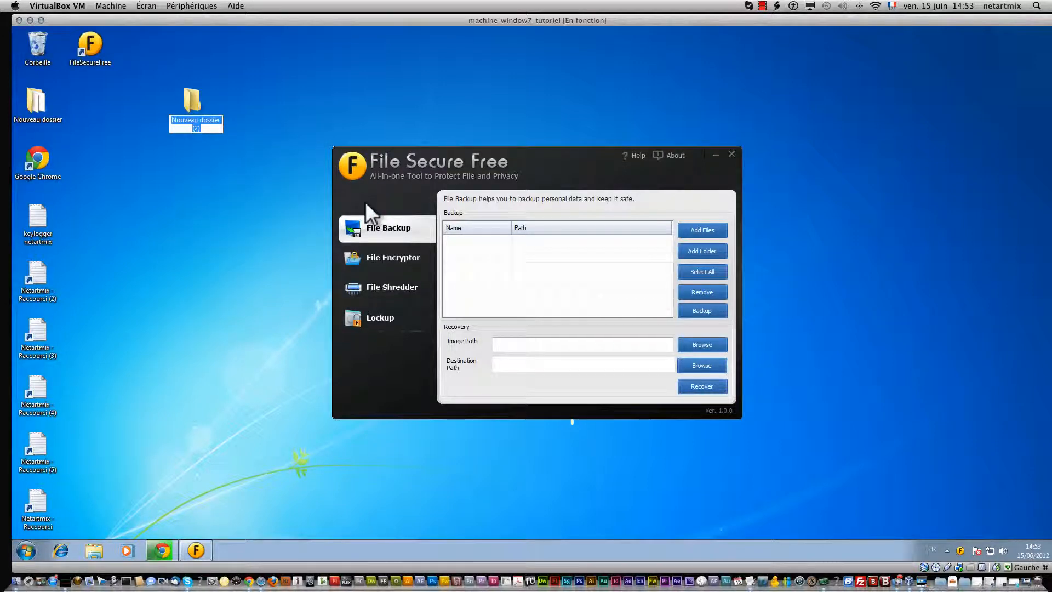
pyautogui.write('netartmix')
pyautogui.press('Return')
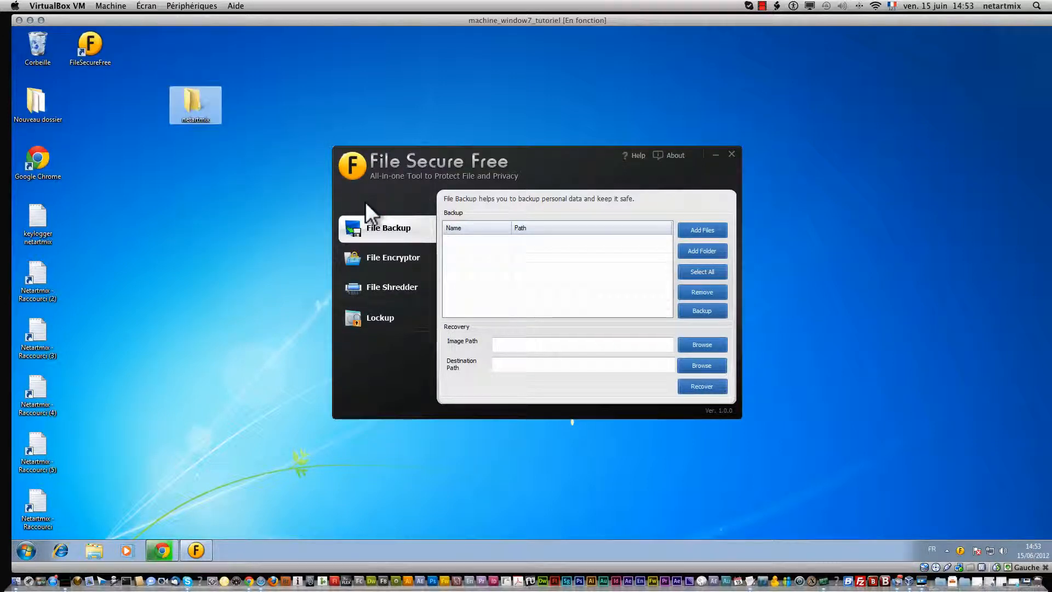
pyautogui.click(172, 212)
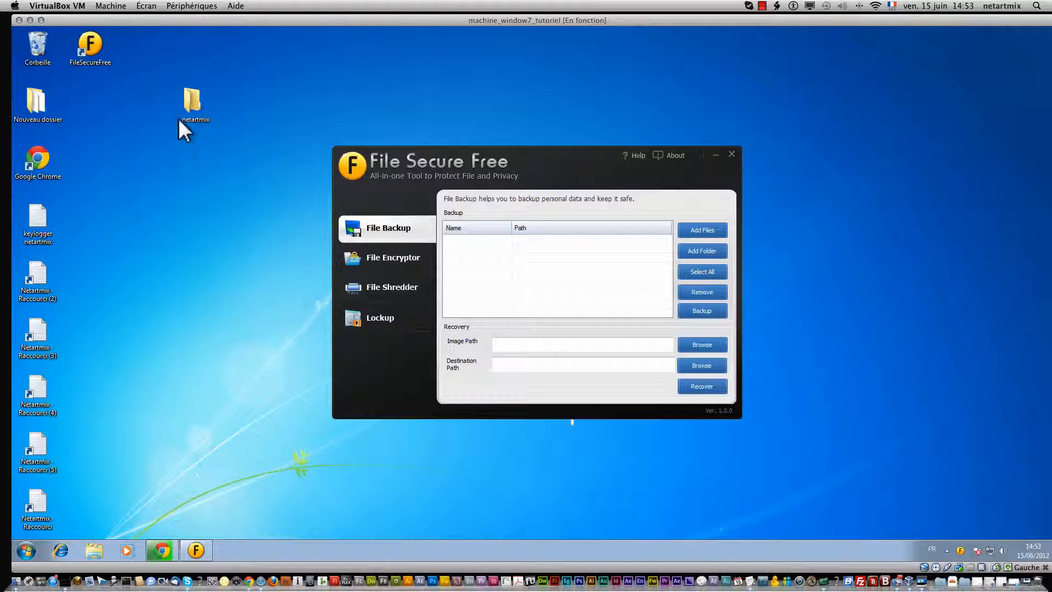
pyautogui.rightClick(204, 165)
pyautogui.moveTo(270, 254)
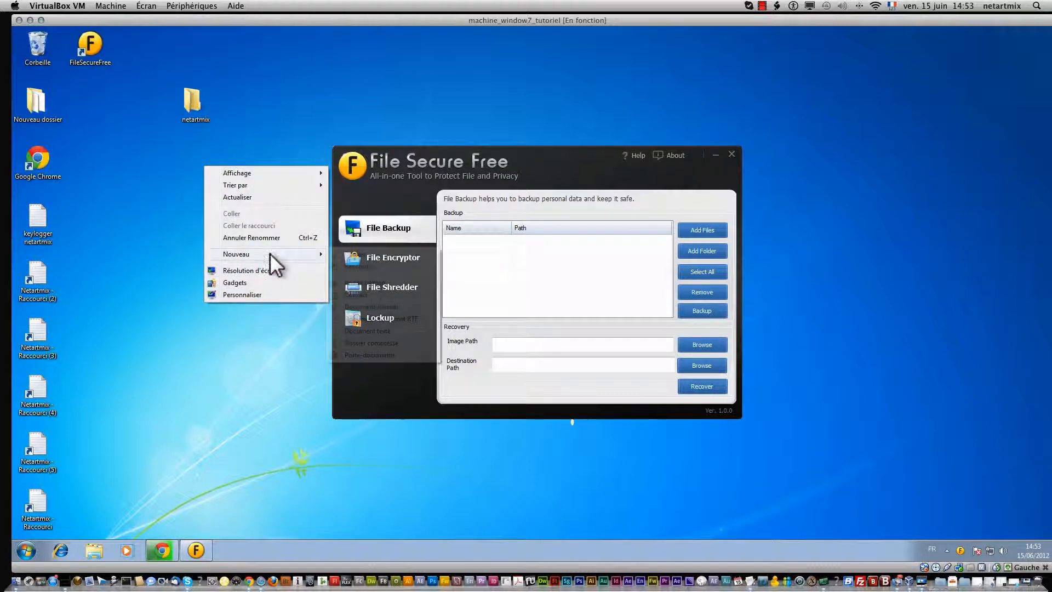
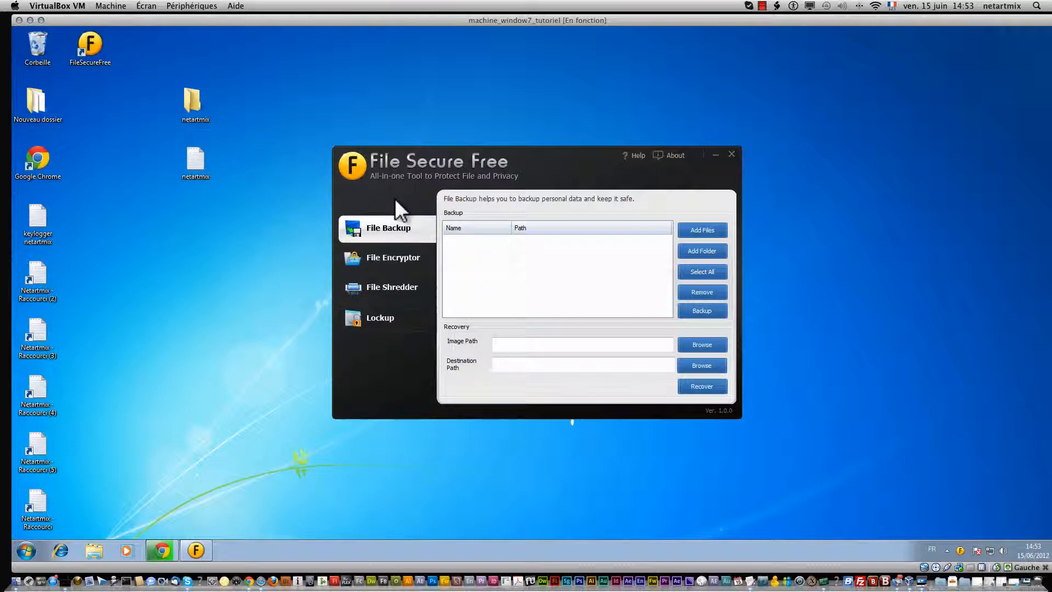
# Step: Add netartmix.txt from the desktop to the backup list
pyautogui.click(708, 229)
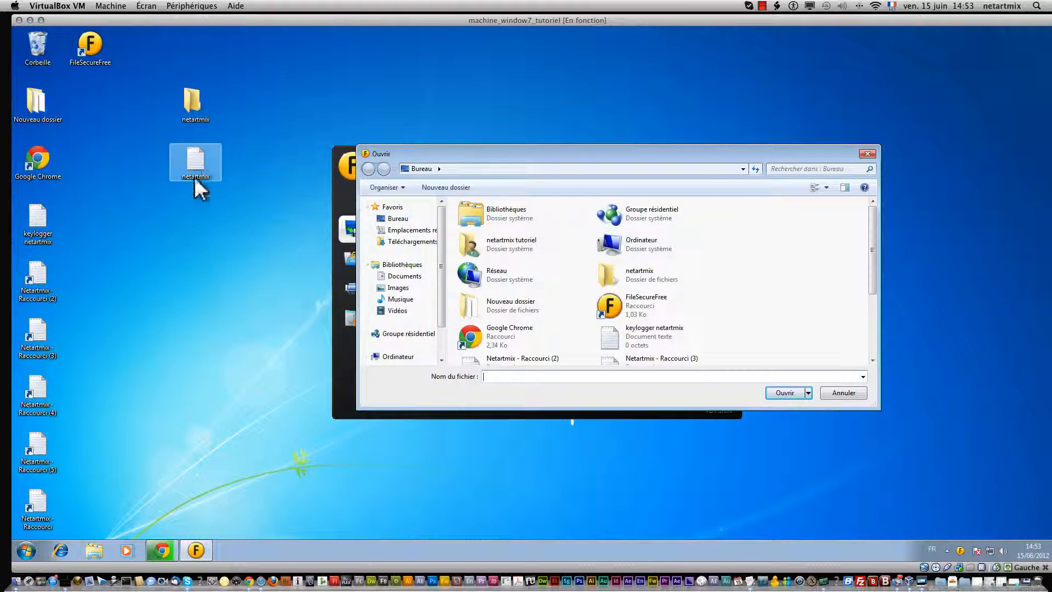
pyautogui.click(393, 220)
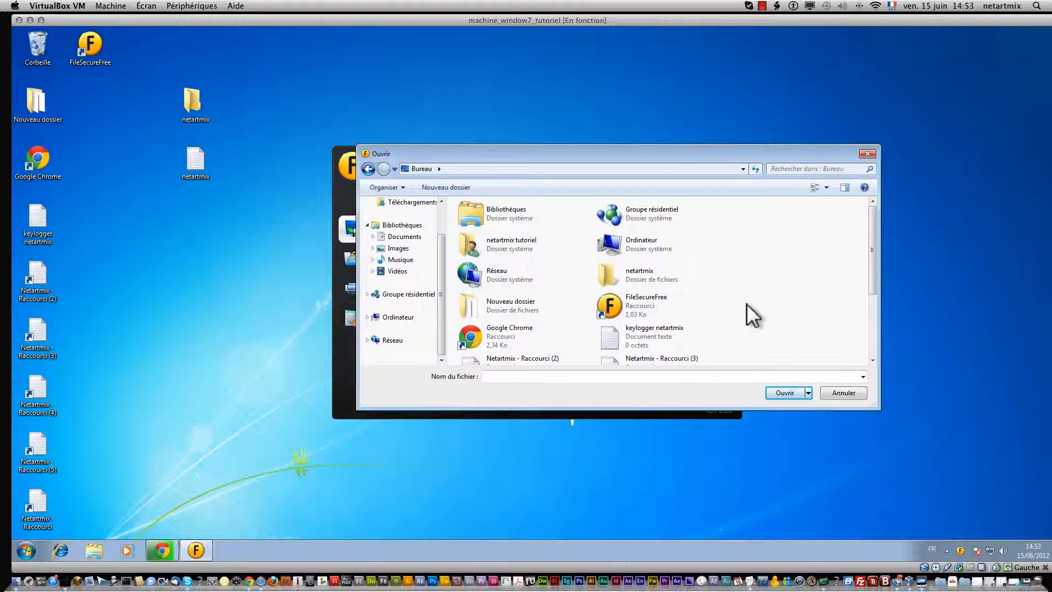
pyautogui.scroll(-2, 746, 303)
pyautogui.click(666, 312)
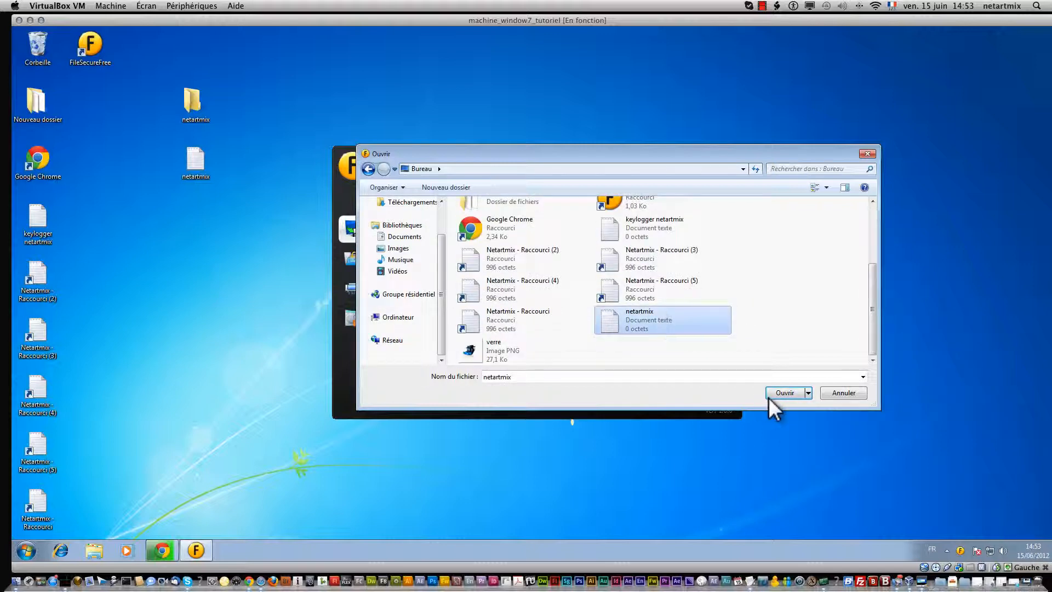
pyautogui.click(783, 391)
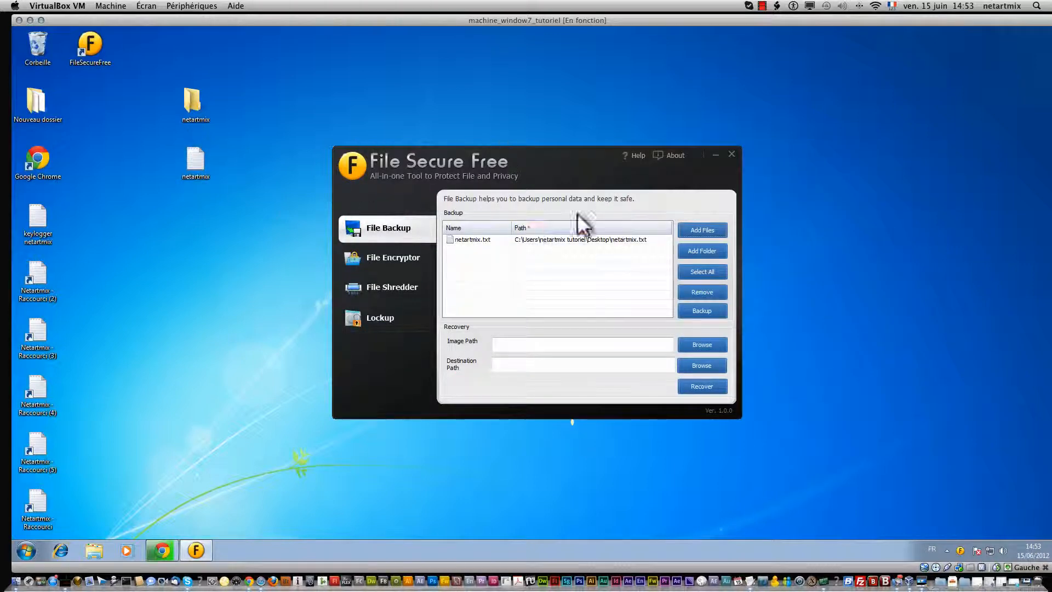
# Step: Add the netartmix folder from the desktop to the backup list
pyautogui.click(696, 253)
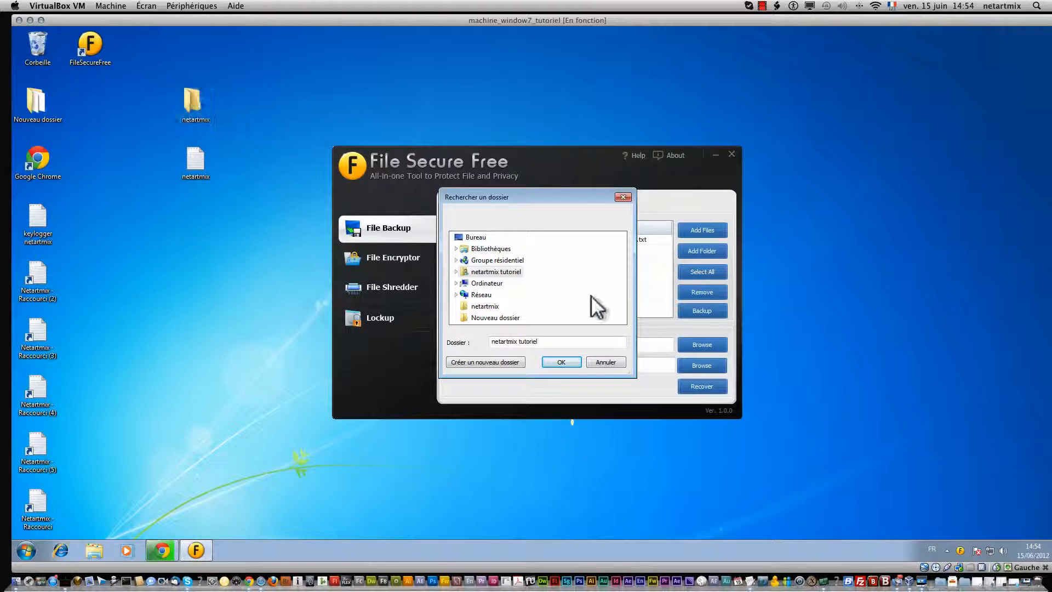
pyautogui.click(478, 308)
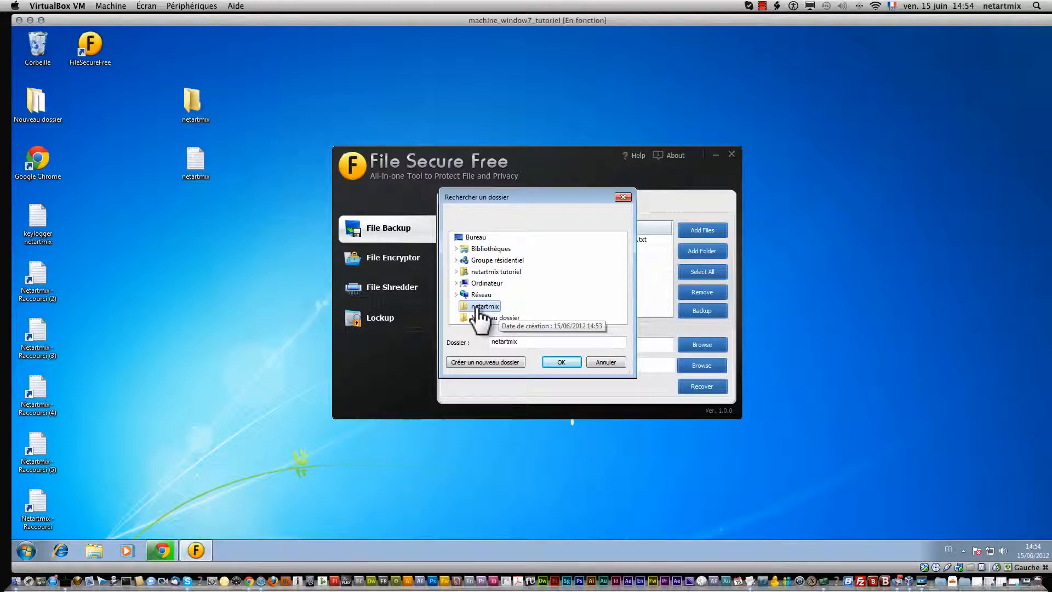
pyautogui.click(569, 362)
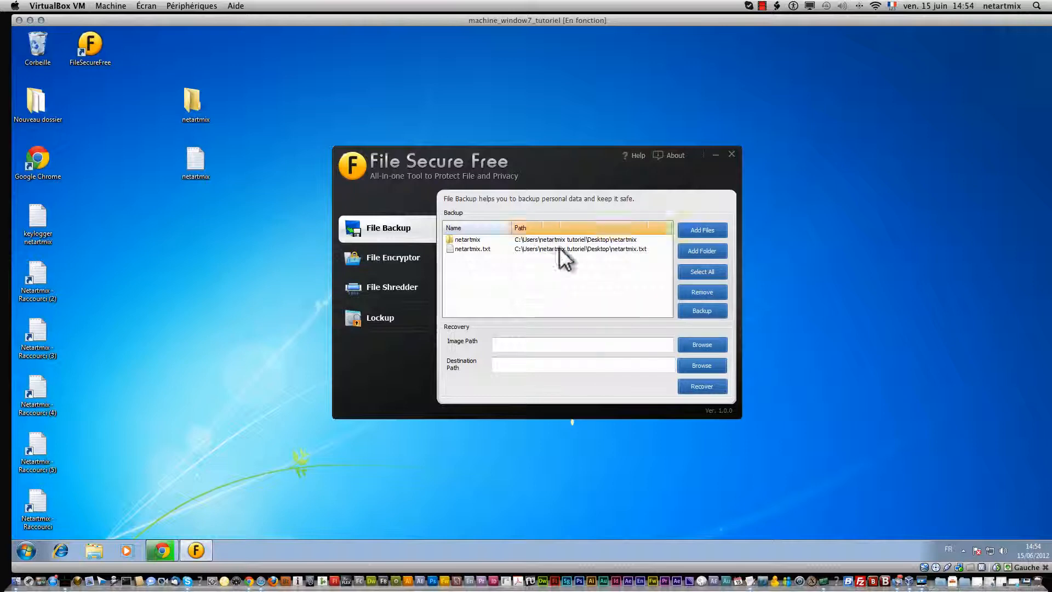
# Step: Back up both selected items as a .dfi image named 'netartmix backup' on the desktop
pyautogui.click(703, 271)
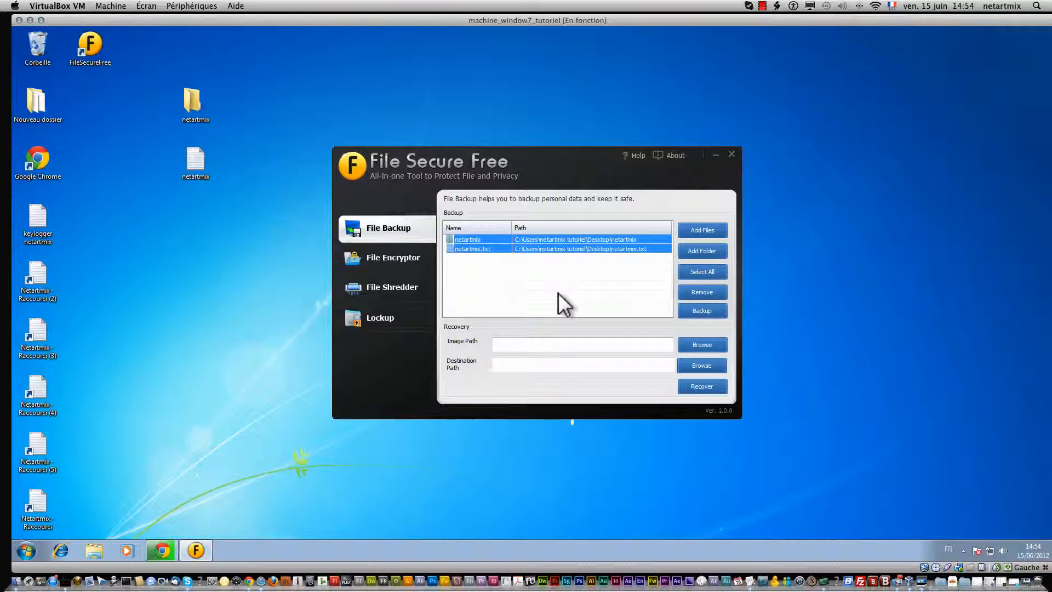
pyautogui.click(697, 310)
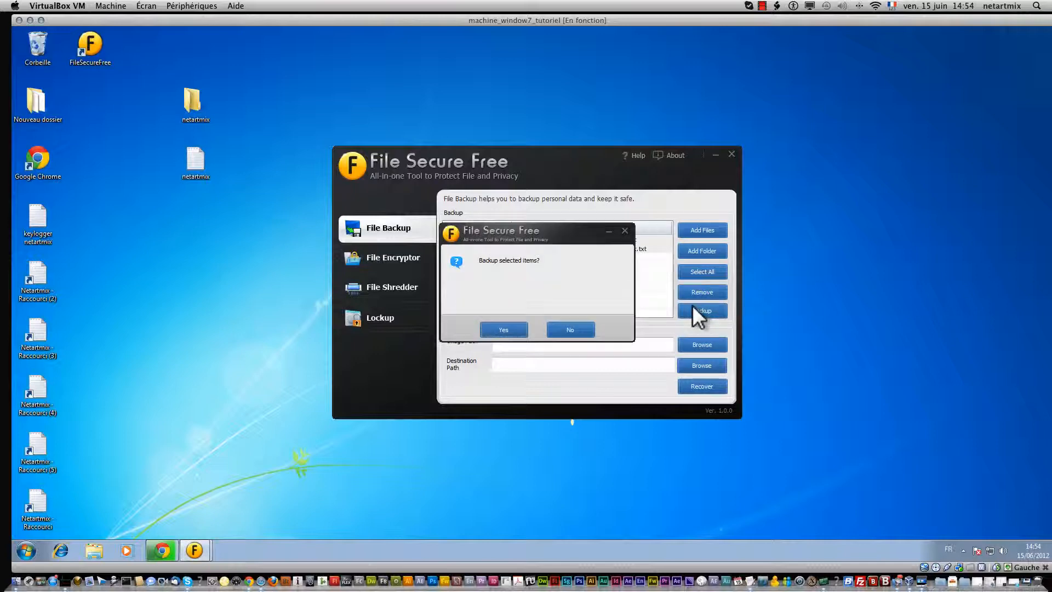
pyautogui.click(513, 326)
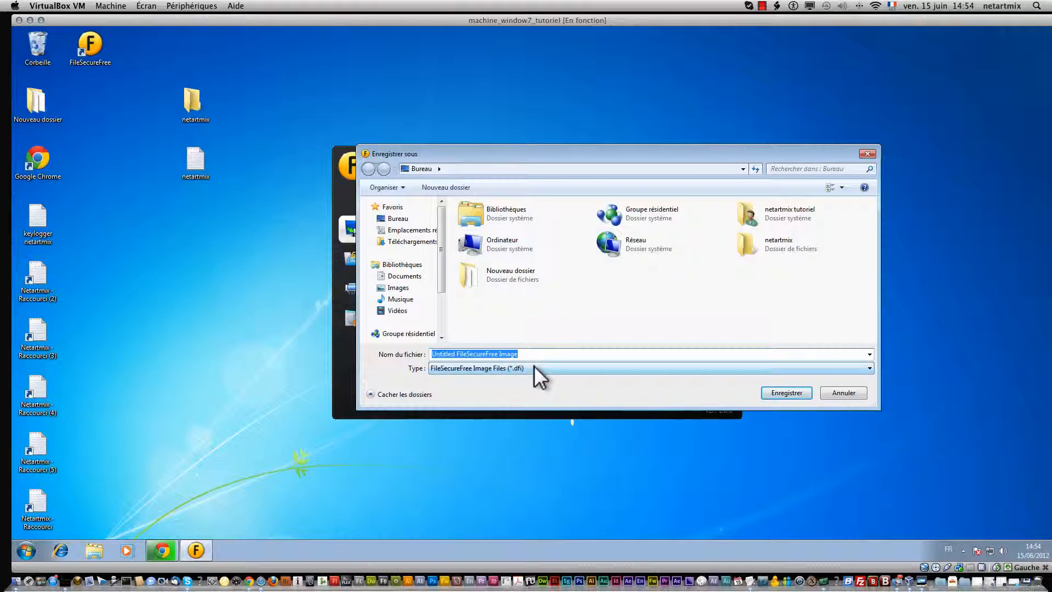
pyautogui.write('netartmix backup')
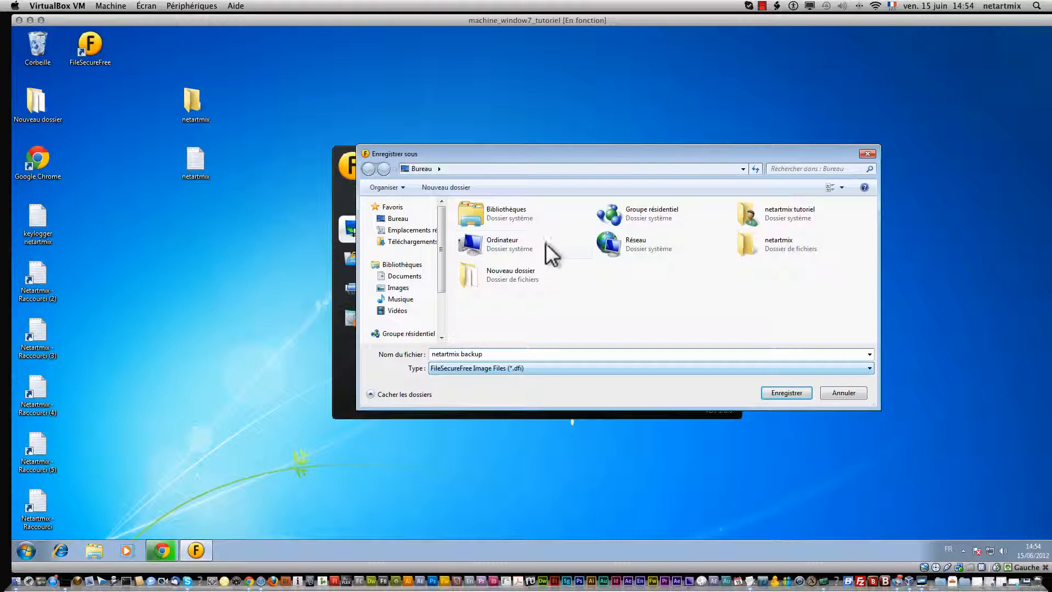
pyautogui.click(650, 368)
pyautogui.click(650, 366)
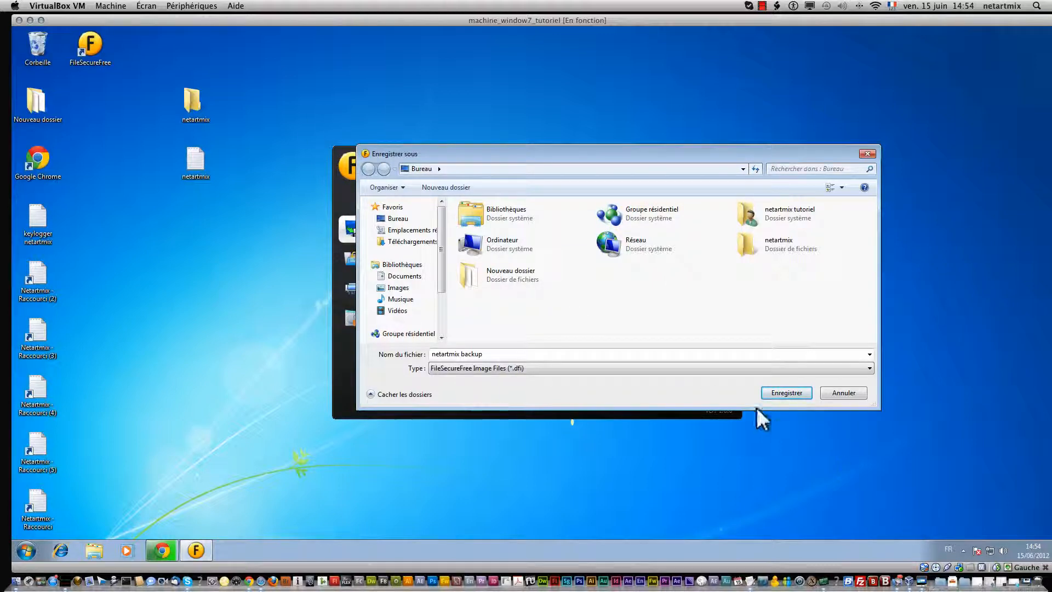
pyautogui.click(768, 391)
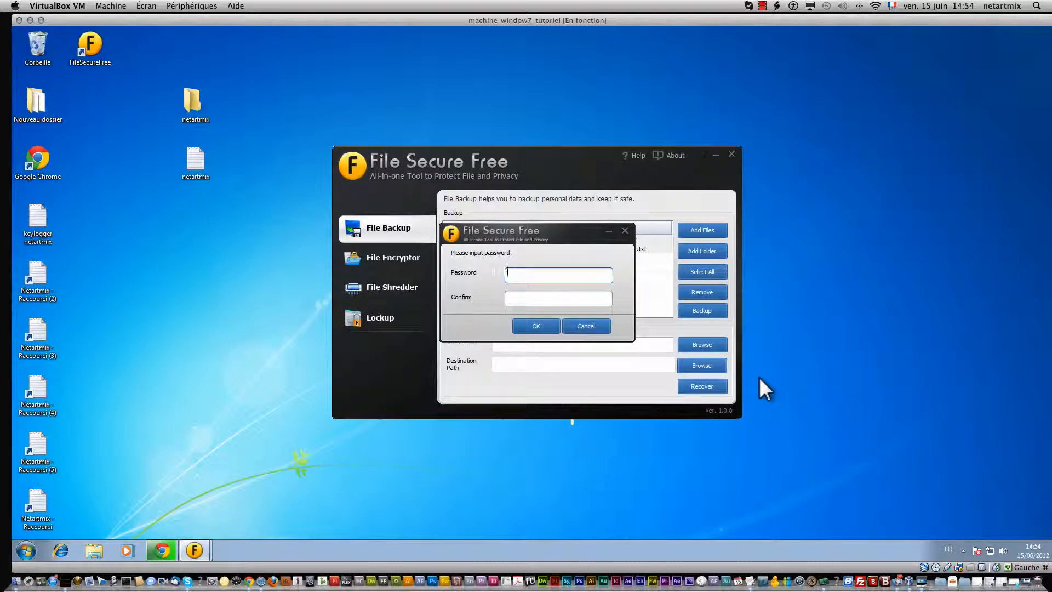
# Step: Set and confirm the image password, lengthening a too-short first attempt, to create the backup
pyautogui.press('Tab')
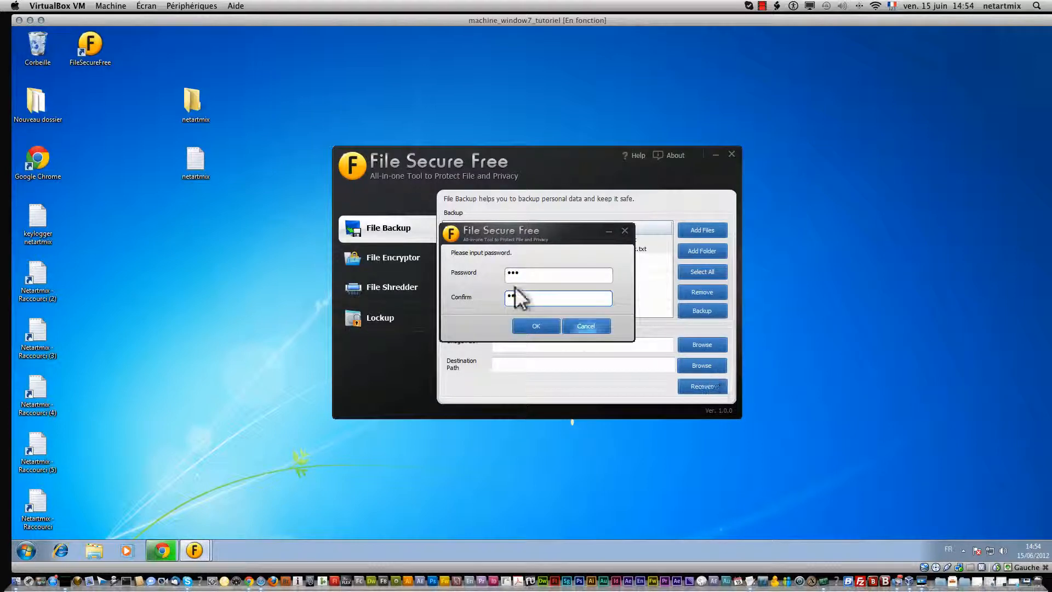
pyautogui.click(540, 324)
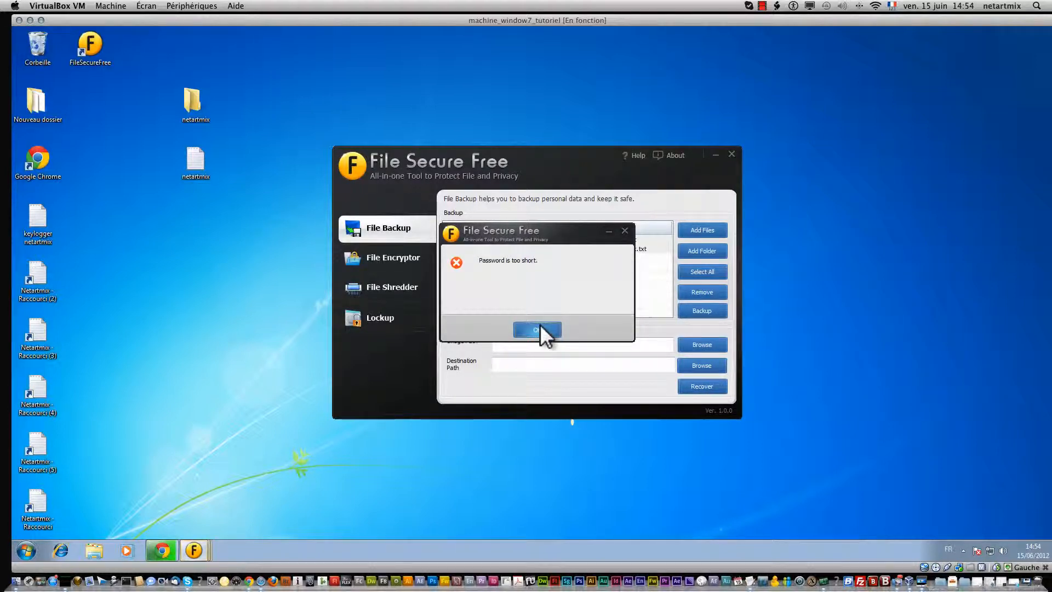
pyautogui.click(541, 324)
pyautogui.click(525, 271)
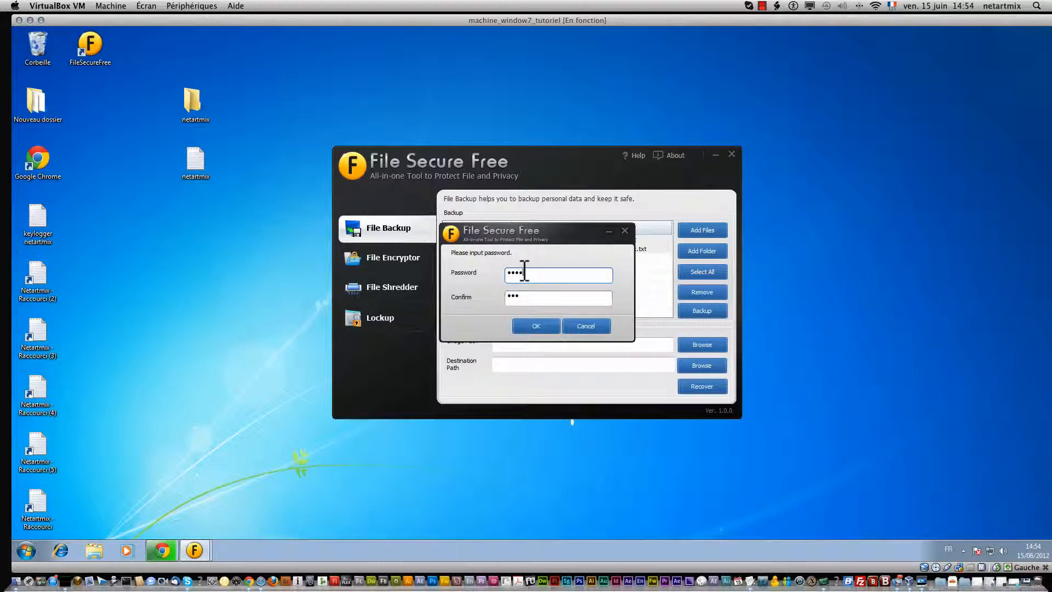
pyautogui.write('x')
pyautogui.press('Tab')
pyautogui.press('Return')
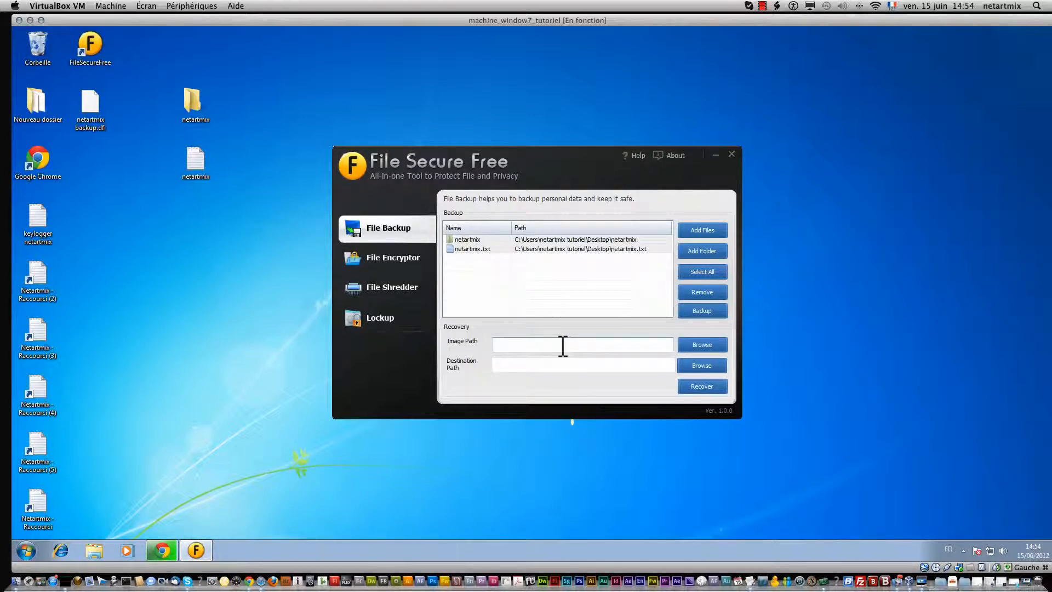
# Step: Try opening netartmix backup.dfi, dismiss the error, and move its icon aside
pyautogui.doubleClick(90, 105)
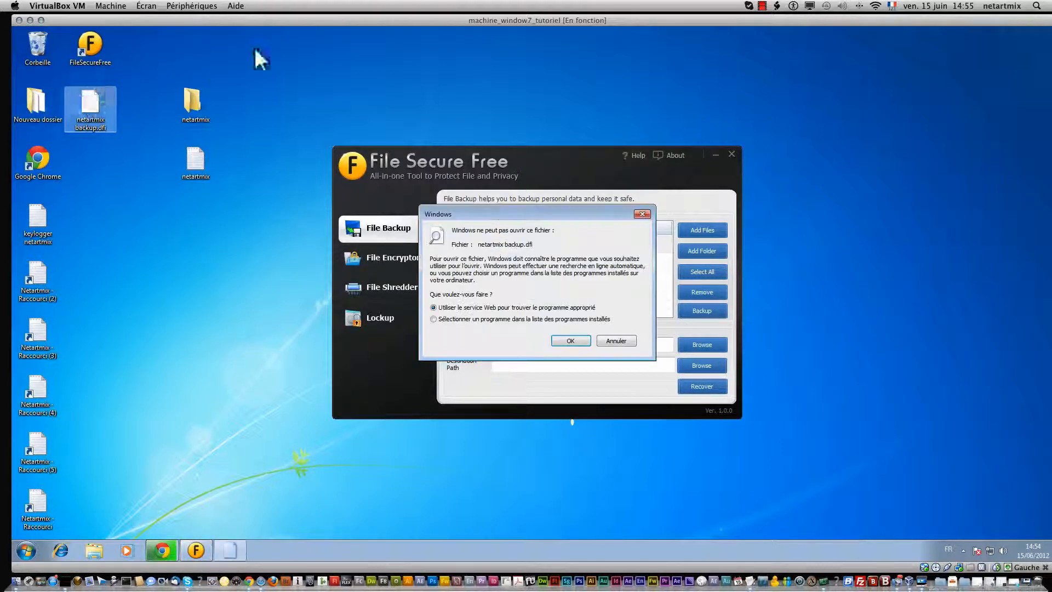
pyautogui.click(611, 342)
pyautogui.moveTo(89, 106); pyautogui.dragTo(331, 80)
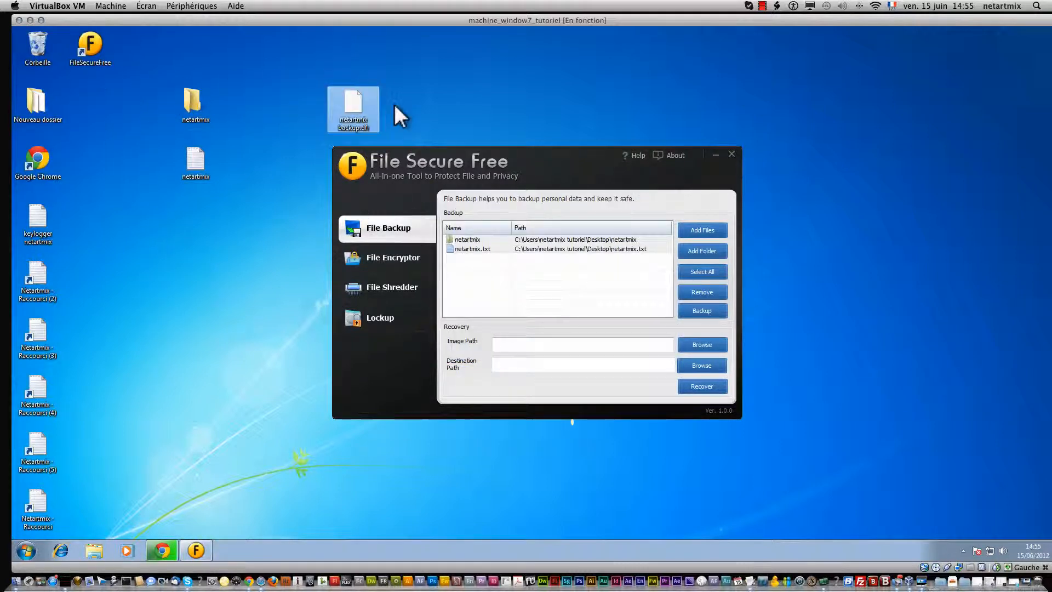
pyautogui.click(330, 60)
# Step: Delete the netartmix folder and netartmix.txt from the desktop to the Recycle Bin
pyautogui.moveTo(189, 224); pyautogui.dragTo(200, 60)
pyautogui.rightClick(189, 87)
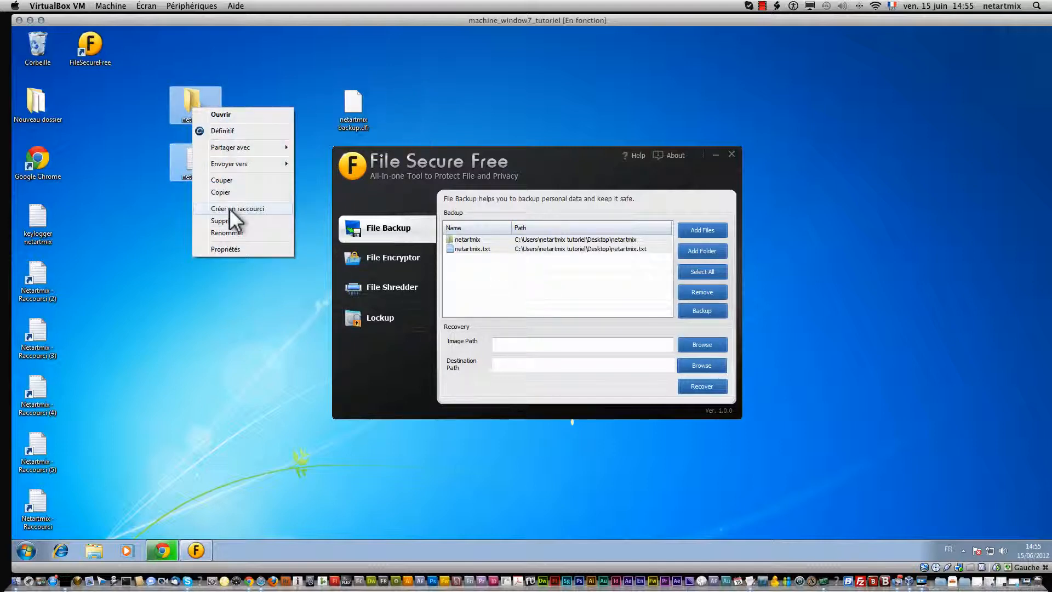
pyautogui.click(240, 221)
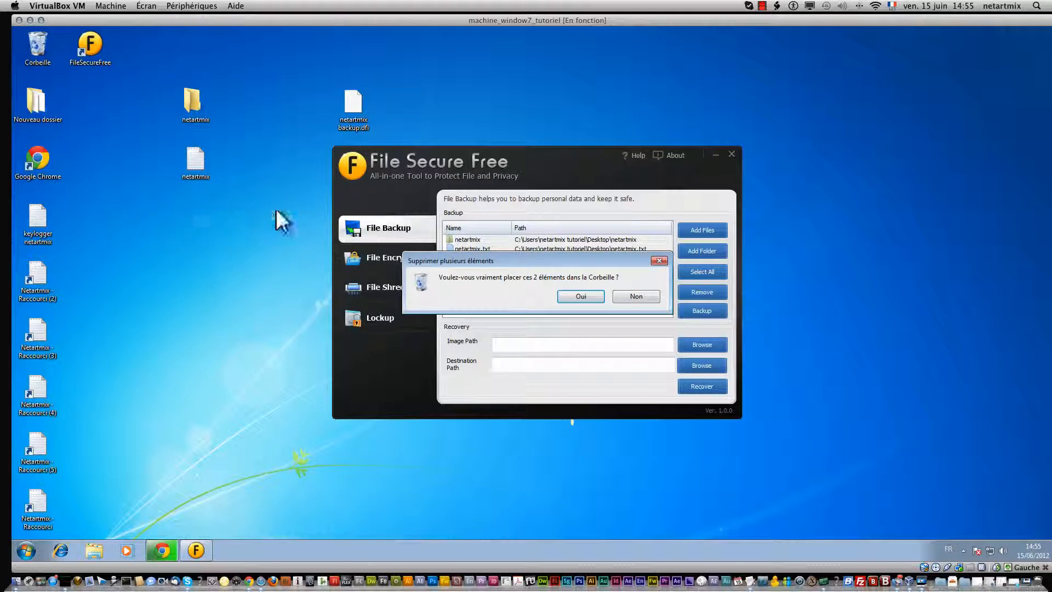
pyautogui.click(567, 299)
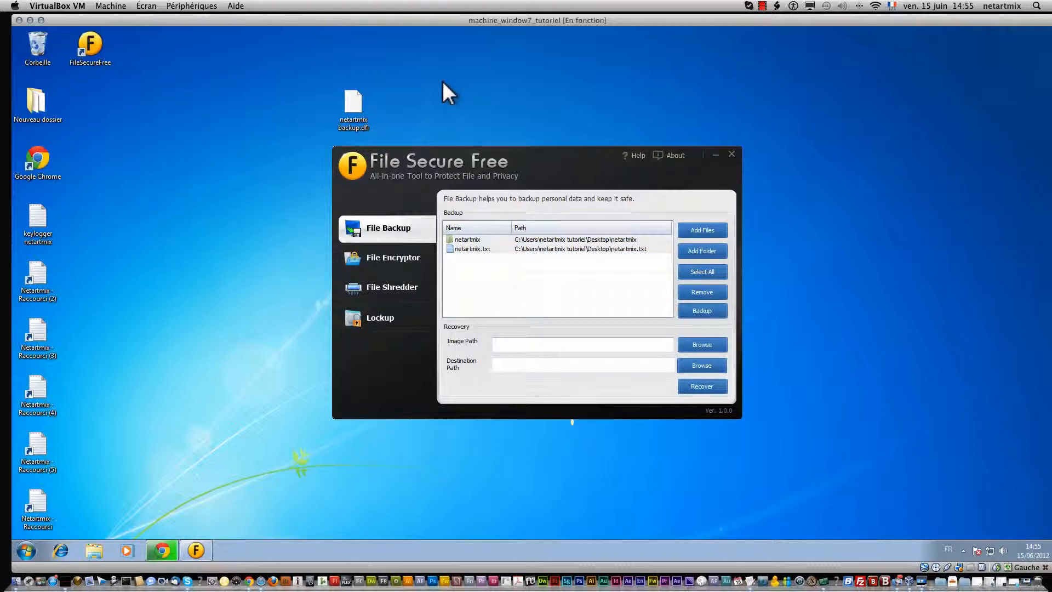
pyautogui.click(351, 108)
# Step: Set netartmix backup.dfi as the image path and the desktop as the destination path
pyautogui.click(689, 342)
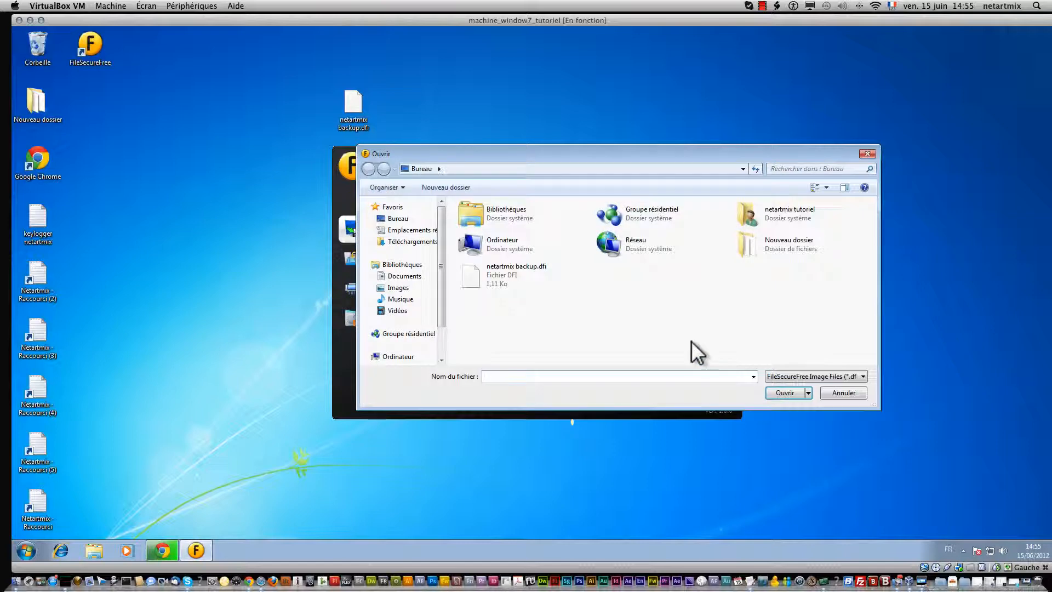
pyautogui.click(515, 275)
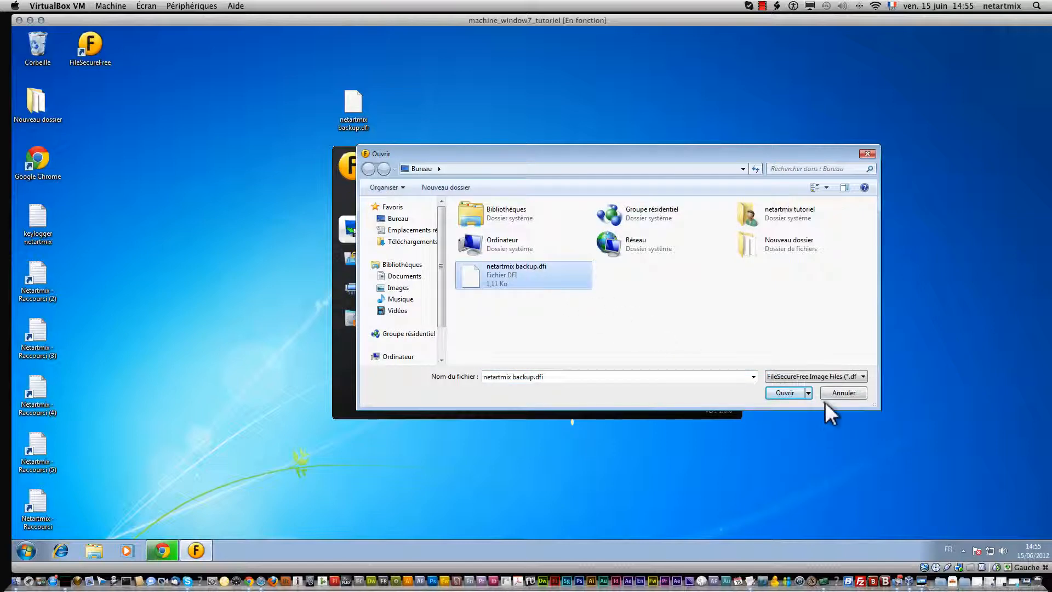
pyautogui.click(786, 393)
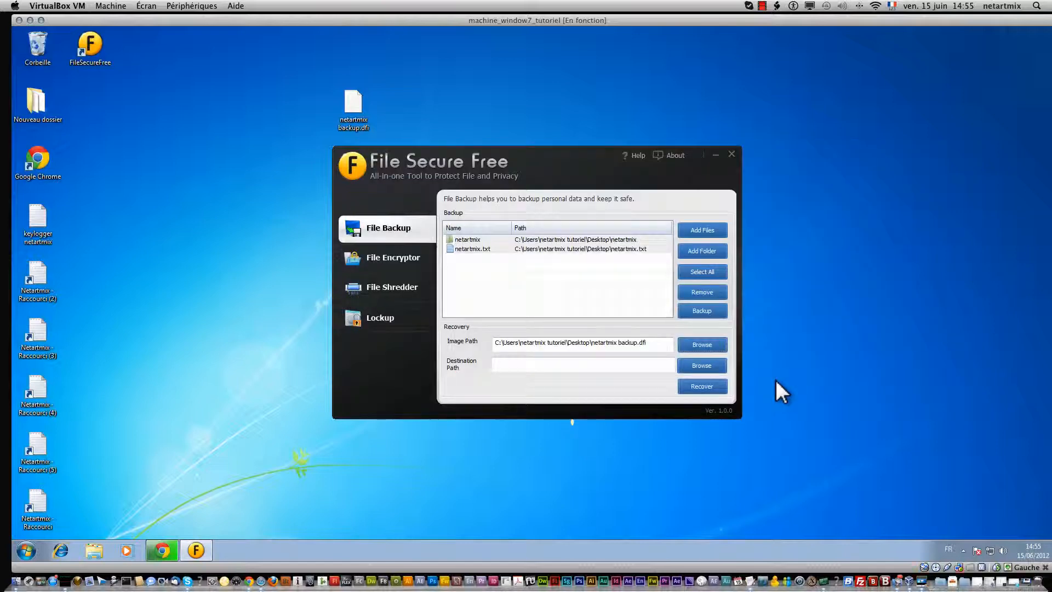
pyautogui.click(701, 366)
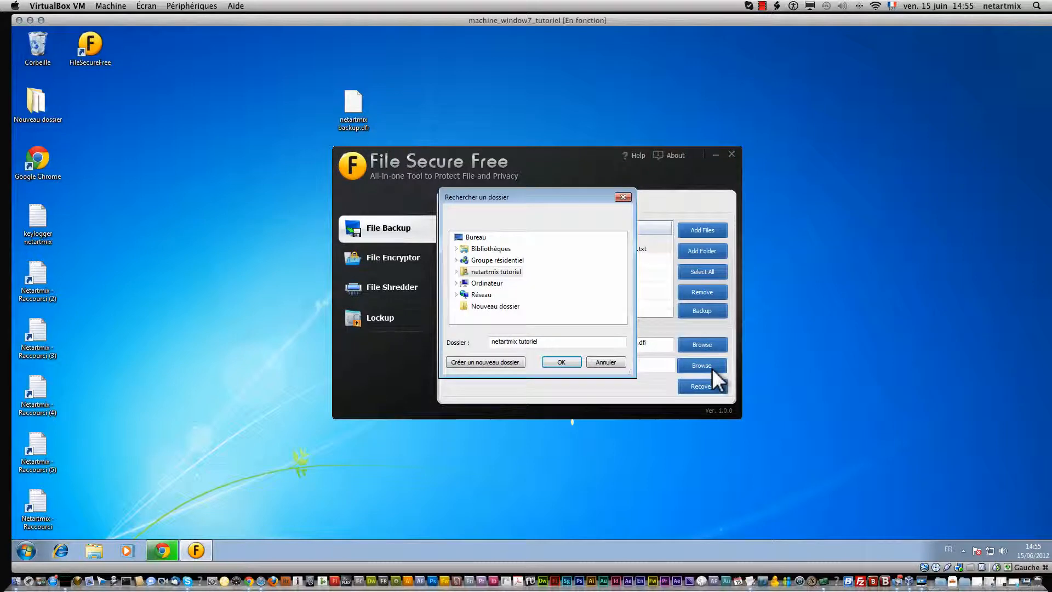
pyautogui.click(495, 307)
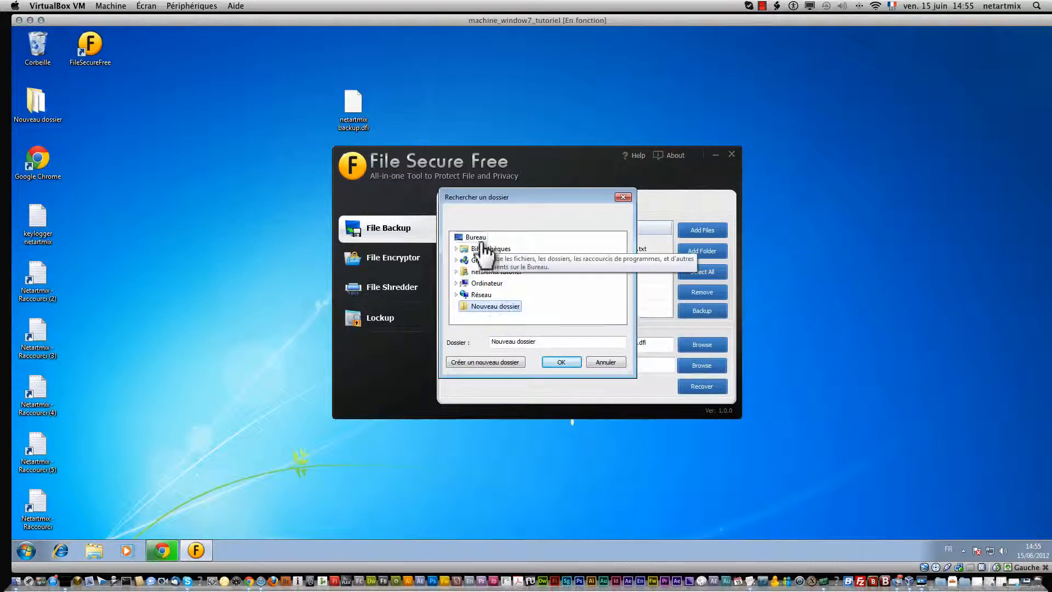
pyautogui.click(476, 237)
pyautogui.click(564, 361)
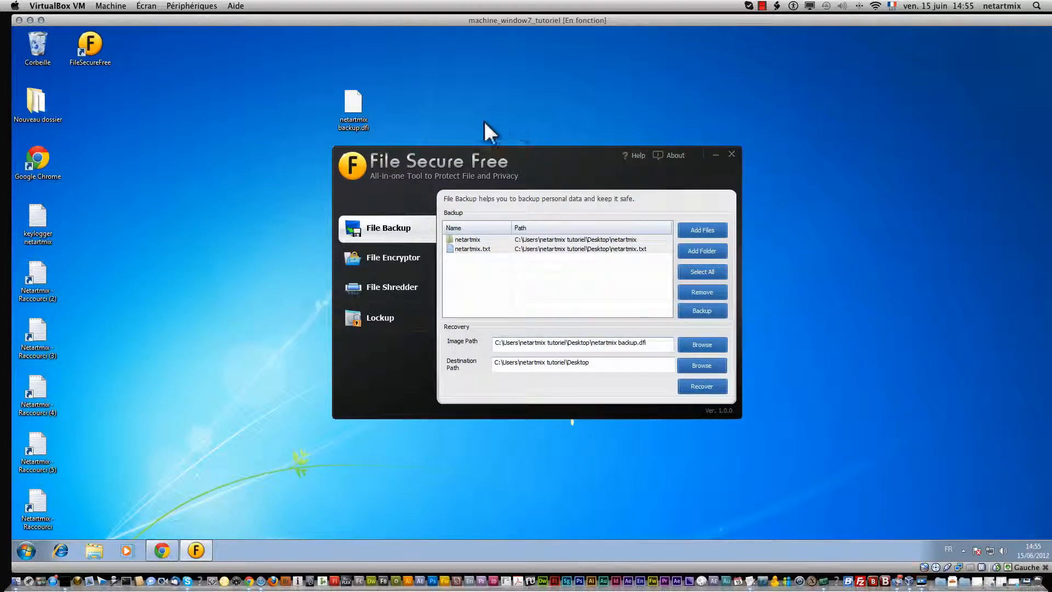
# Step: Recover the image, entering its password
pyautogui.click(707, 387)
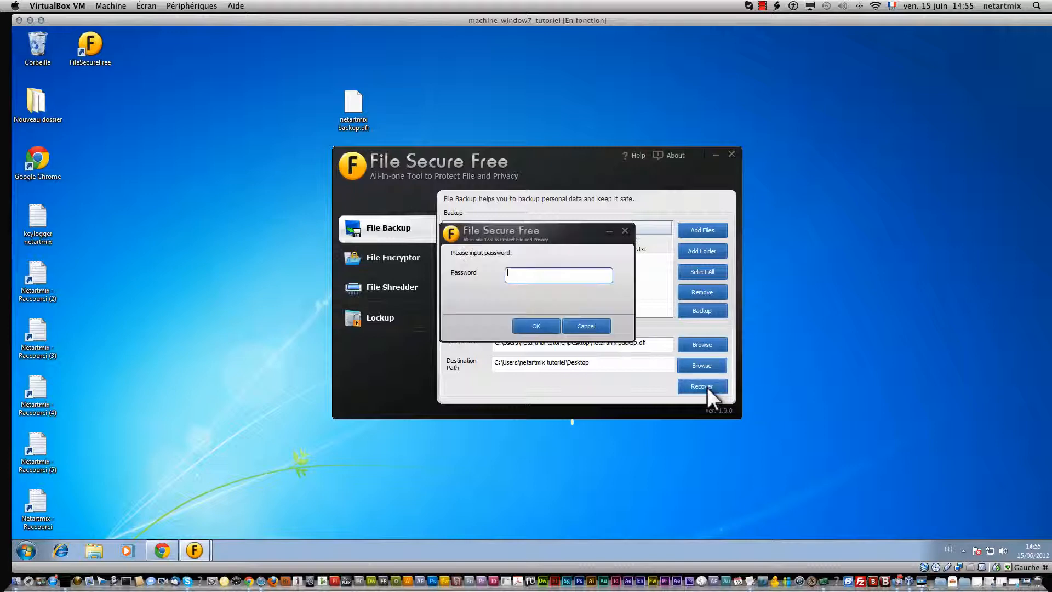
pyautogui.write('•••••••••')
pyautogui.click(532, 321)
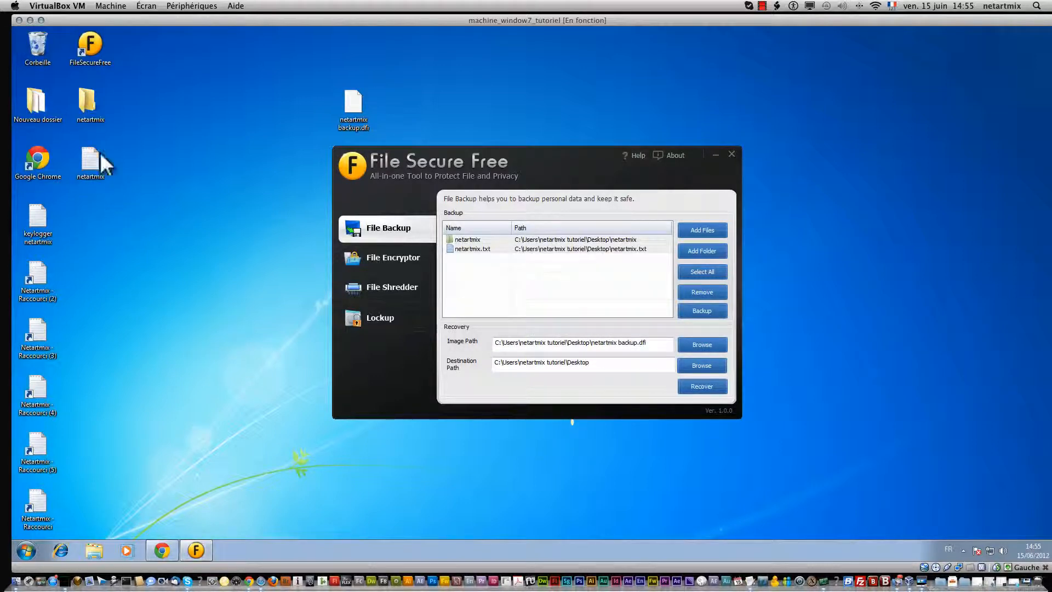
# Step: Move the restored netartmix folder and text file to the desktop's top right
pyautogui.click(100, 155)
pyautogui.keyDown('ctrl'); pyautogui.click(86, 100); pyautogui.keyUp('ctrl')
pyautogui.moveTo(87, 100); pyautogui.dragTo(875, 100)
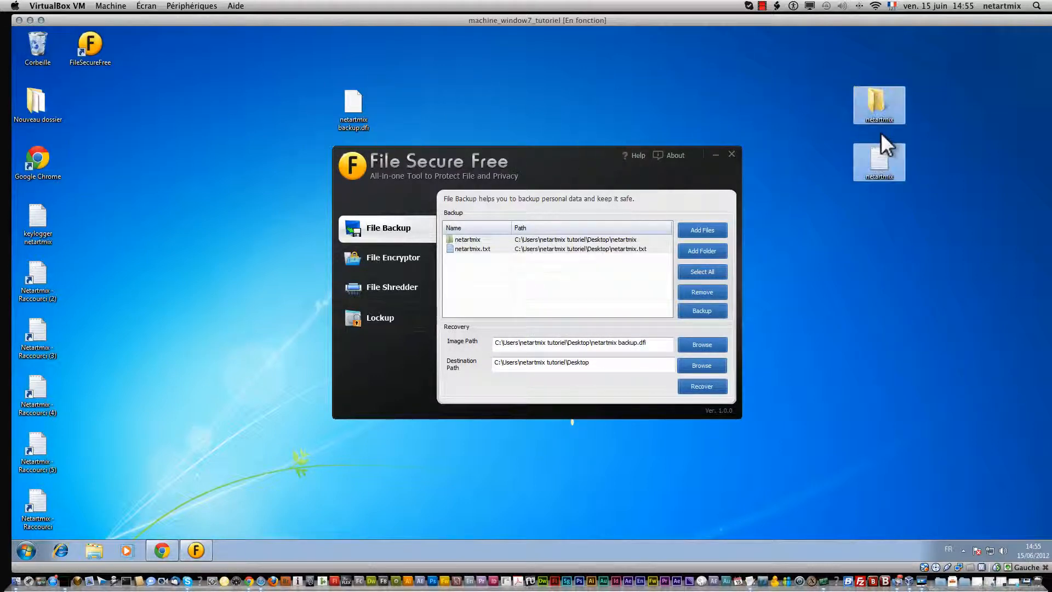
pyautogui.click(834, 132)
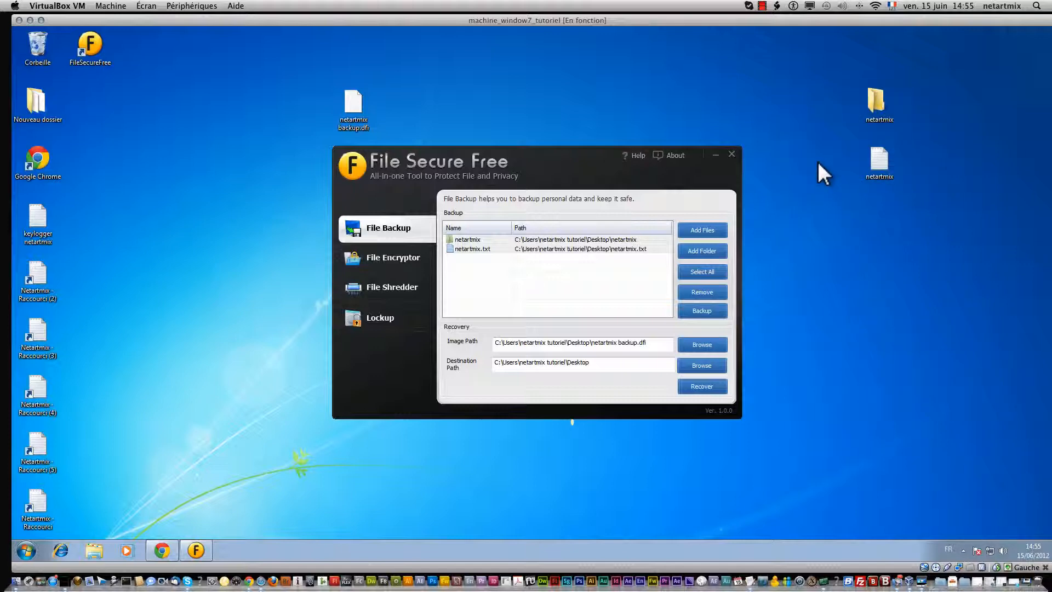
# Step: View the properties of both restored items, then bring up the text file's context menu
pyautogui.moveTo(846, 89); pyautogui.dragTo(880, 169)
pyautogui.rightClick(882, 167)
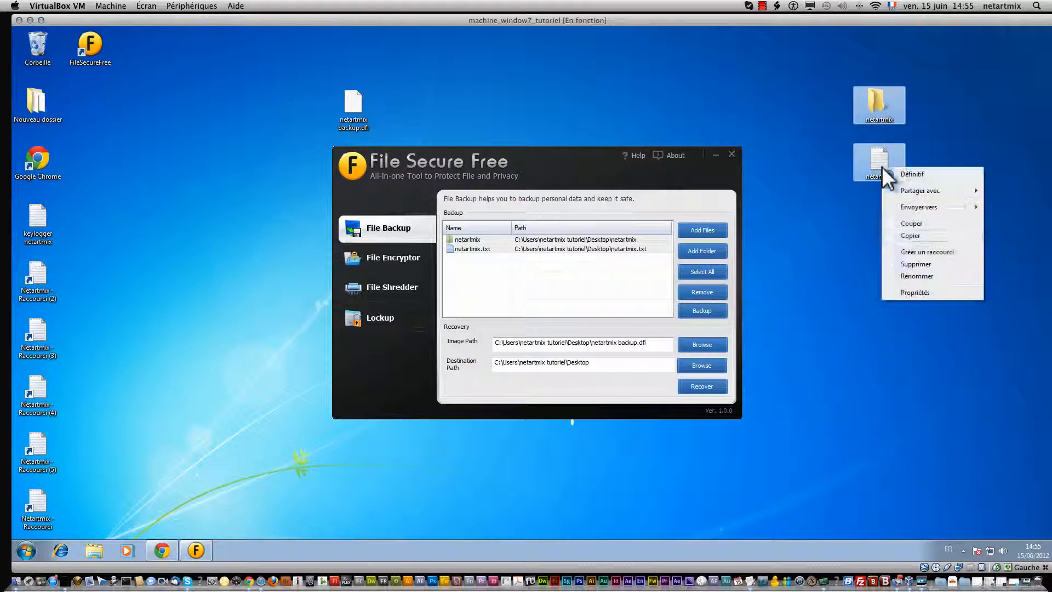
pyautogui.click(915, 292)
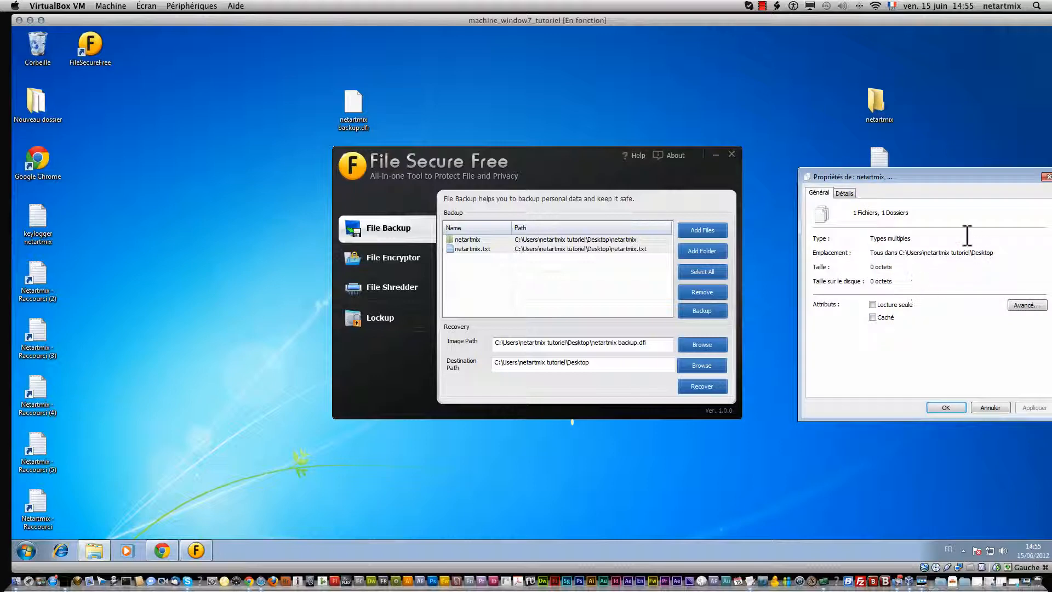
pyautogui.click(1045, 177)
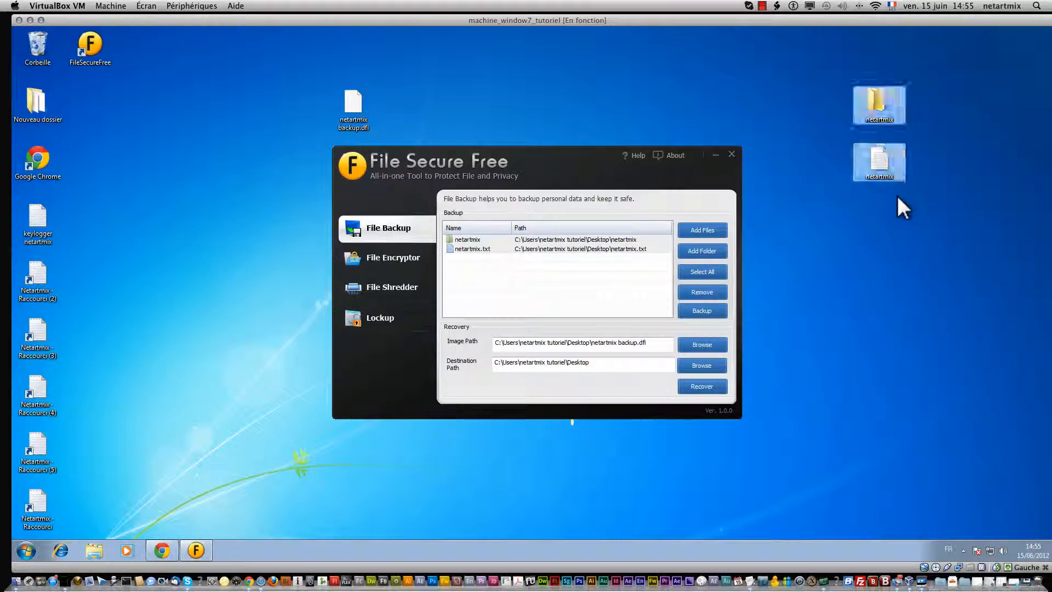
pyautogui.click(875, 160)
pyautogui.rightClick(874, 158)
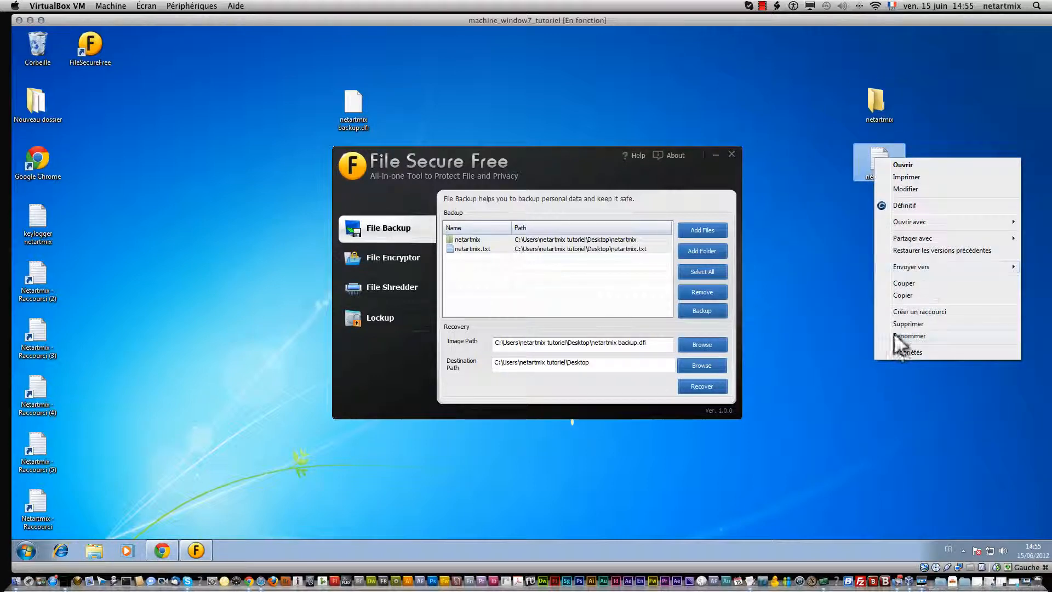
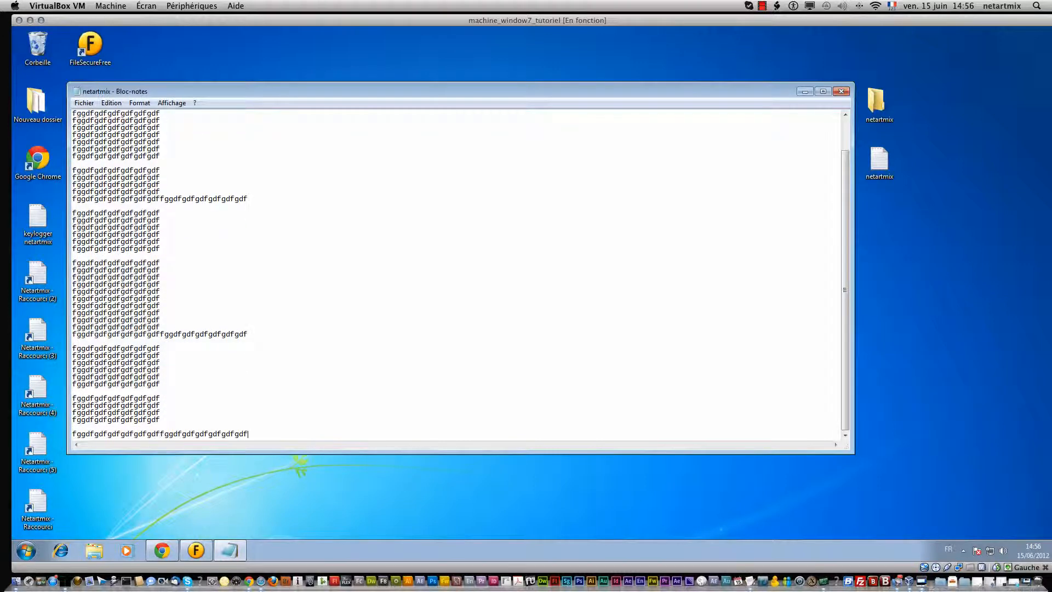
# Step: Look through the Fichier and Edition menus of the netartmix file in Bloc-notes
pyautogui.click(85, 103)
pyautogui.click(112, 103)
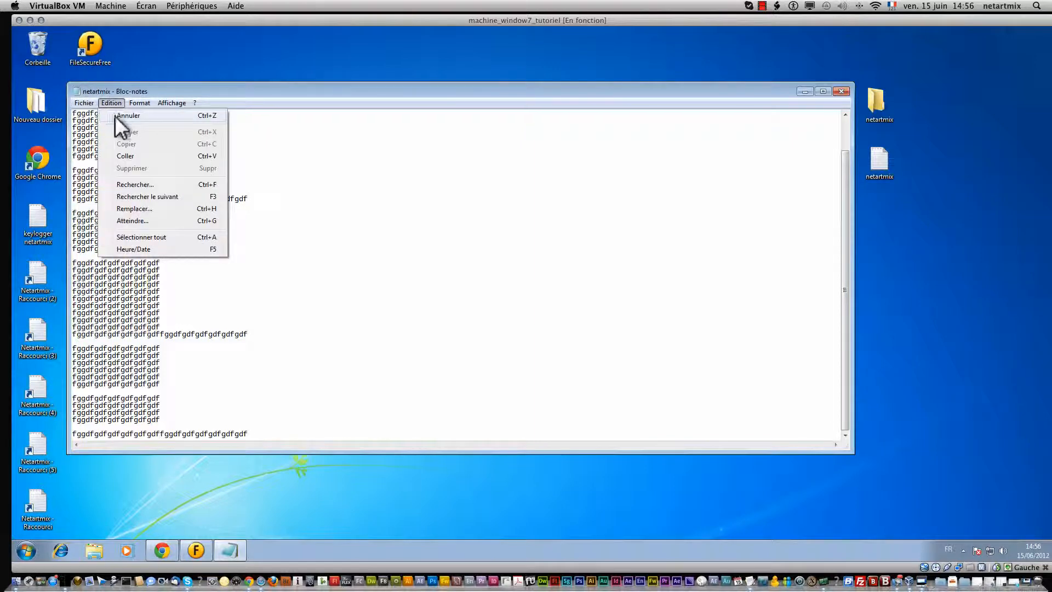
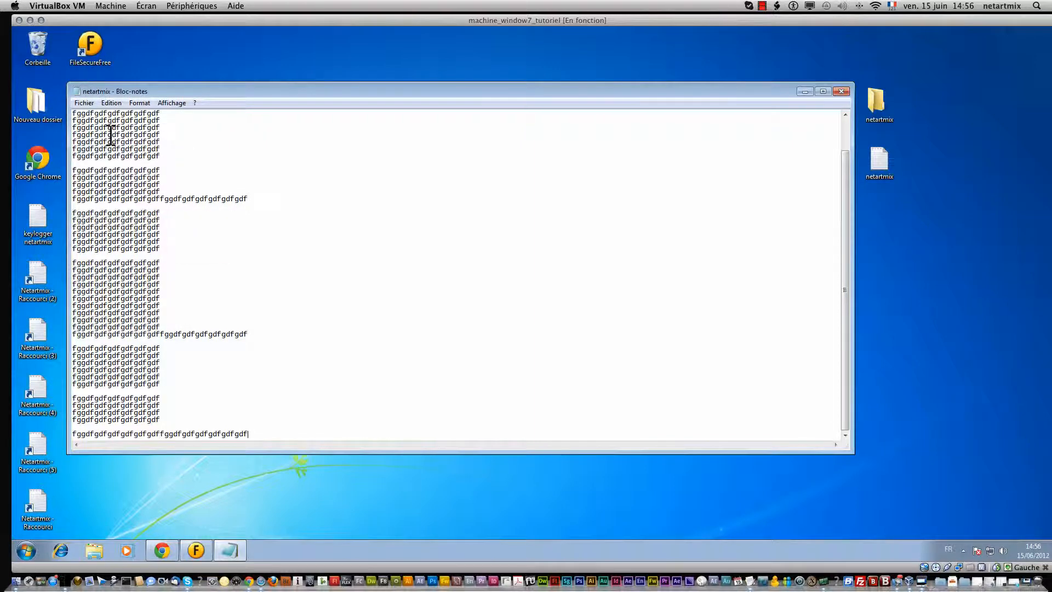
# Step: Close Notepad and copy the netartmix text file from the desktop
pyautogui.click(841, 91)
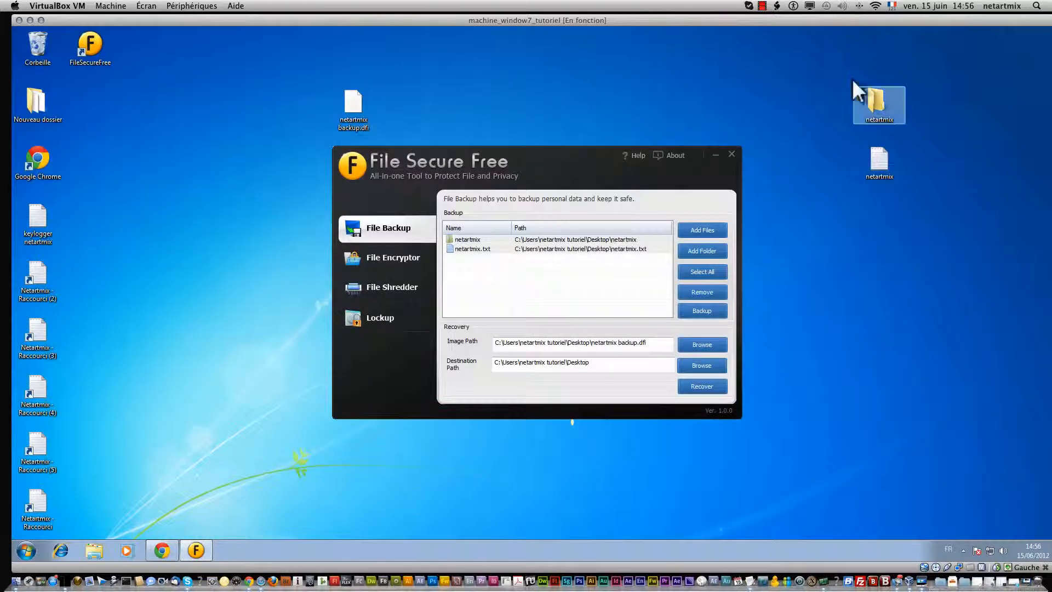
pyautogui.rightClick(878, 158)
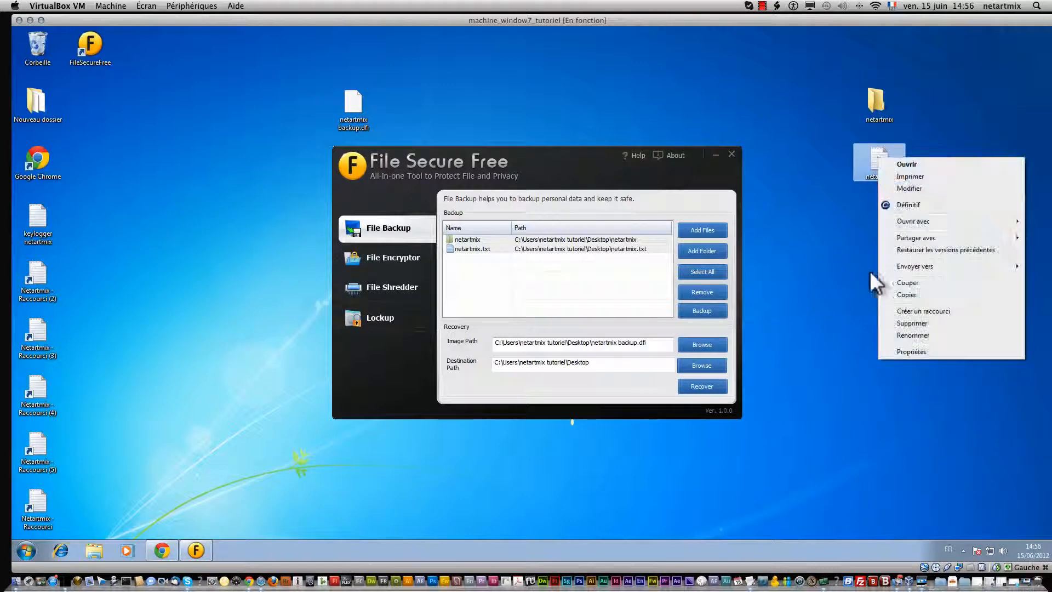
pyautogui.click(902, 293)
# Step: Open the empty netartmix folder and bring up the paste menu inside it
pyautogui.rightClick(883, 112)
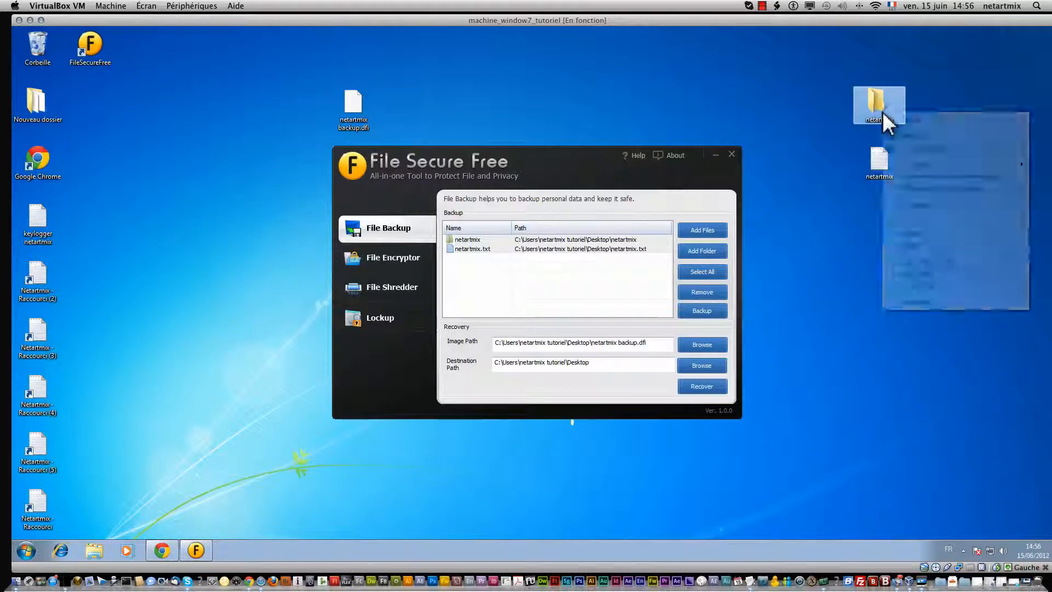
pyautogui.click(894, 119)
pyautogui.rightClick(639, 250)
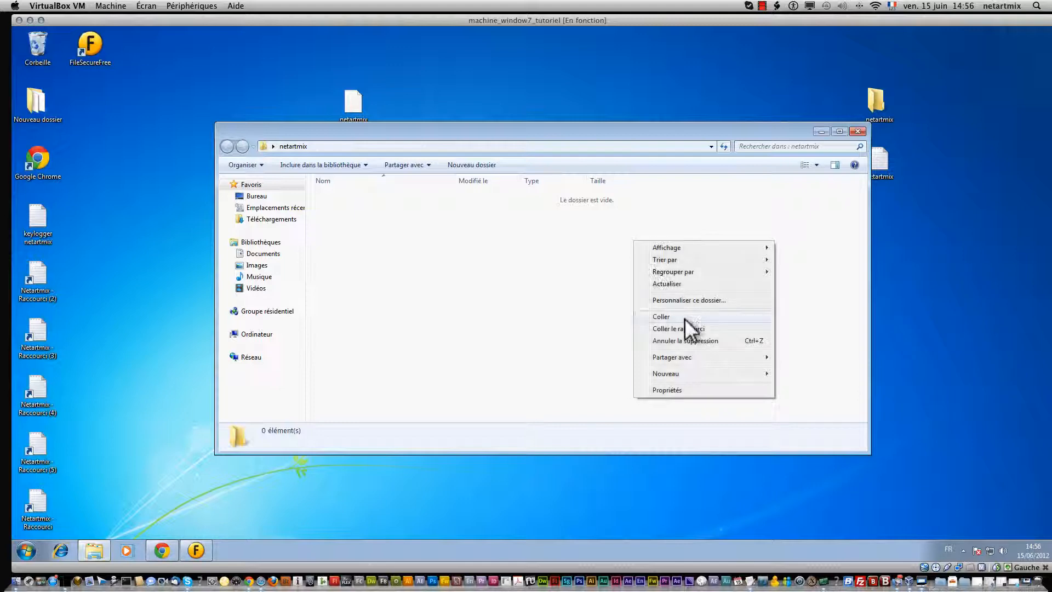
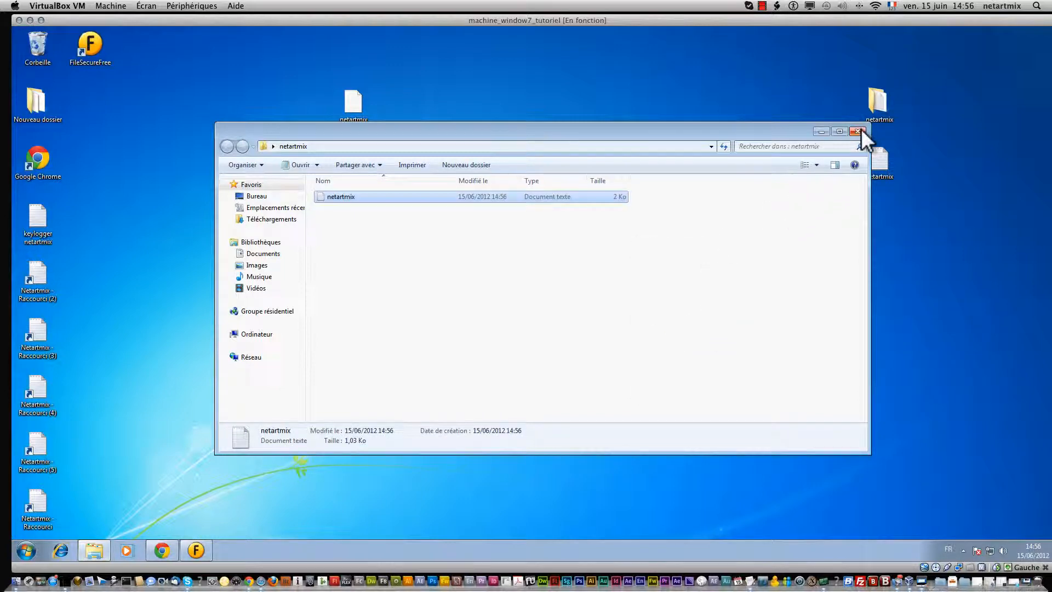
# Step: Close the netartmix folder window and remove both entries from File Secure Free's backup list
pyautogui.click(859, 132)
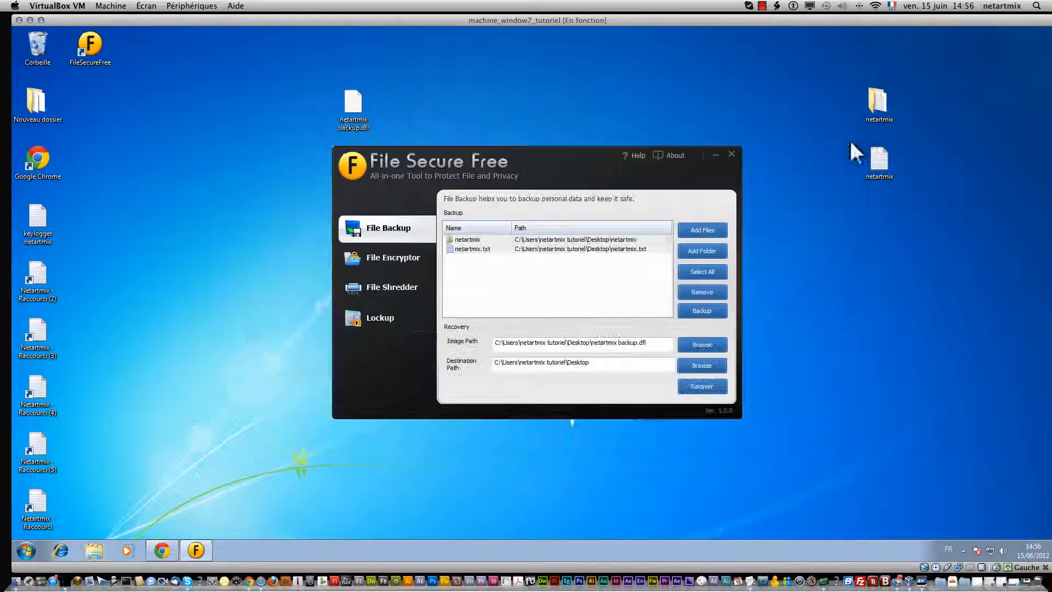
pyautogui.click(688, 290)
# Step: Delete the old netartmix backup .dfi file from the desktop
pyautogui.rightClick(343, 114)
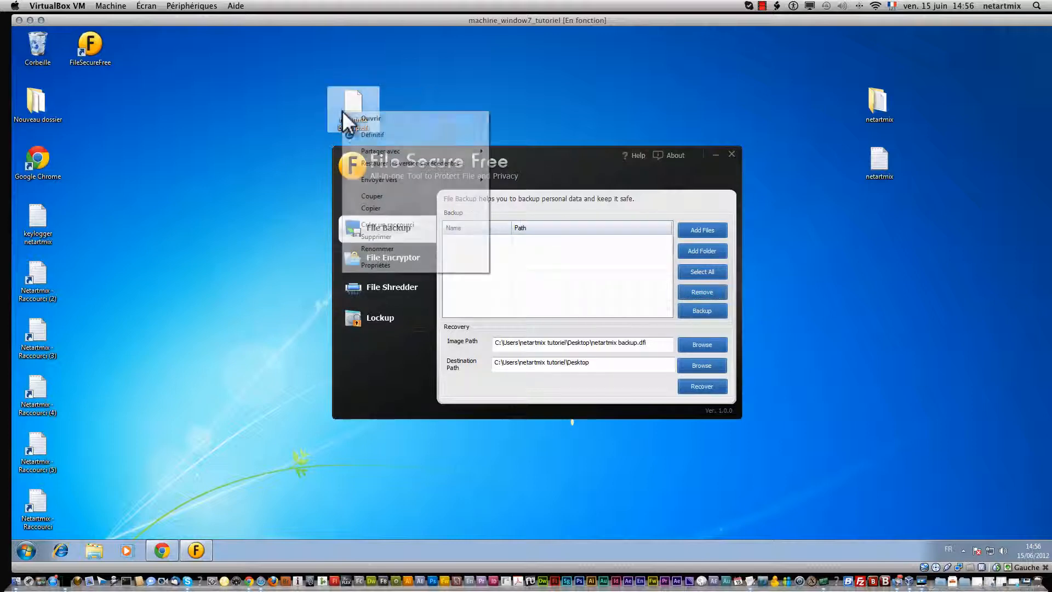
pyautogui.click(404, 235)
pyautogui.click(577, 334)
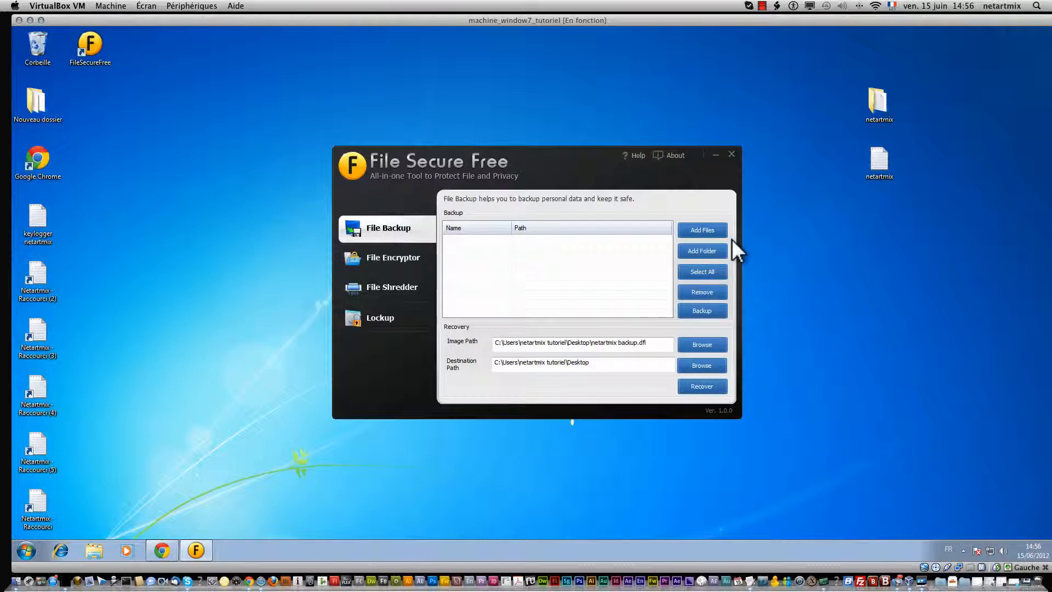
# Step: Add the netartmix text file to the backup list with Add Files
pyautogui.click(689, 232)
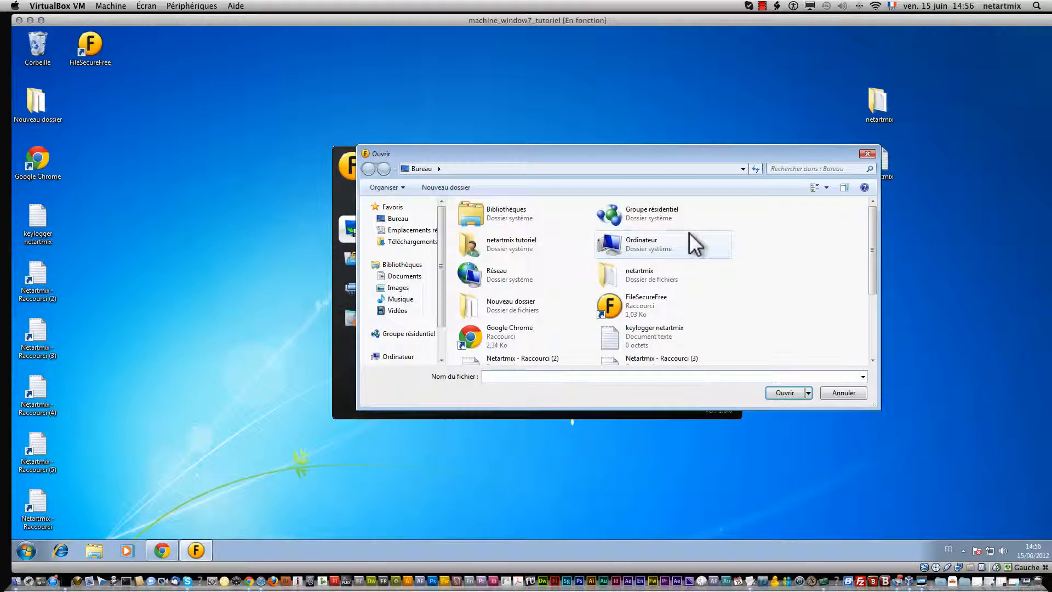
pyautogui.moveTo(873, 236); pyautogui.dragTo(870, 337)
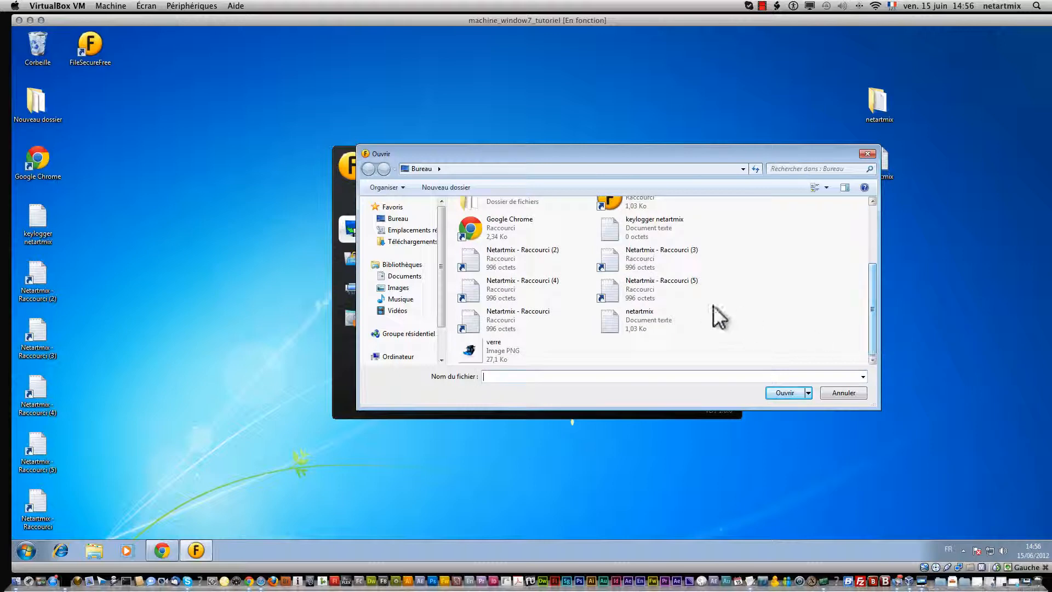
pyautogui.click(675, 324)
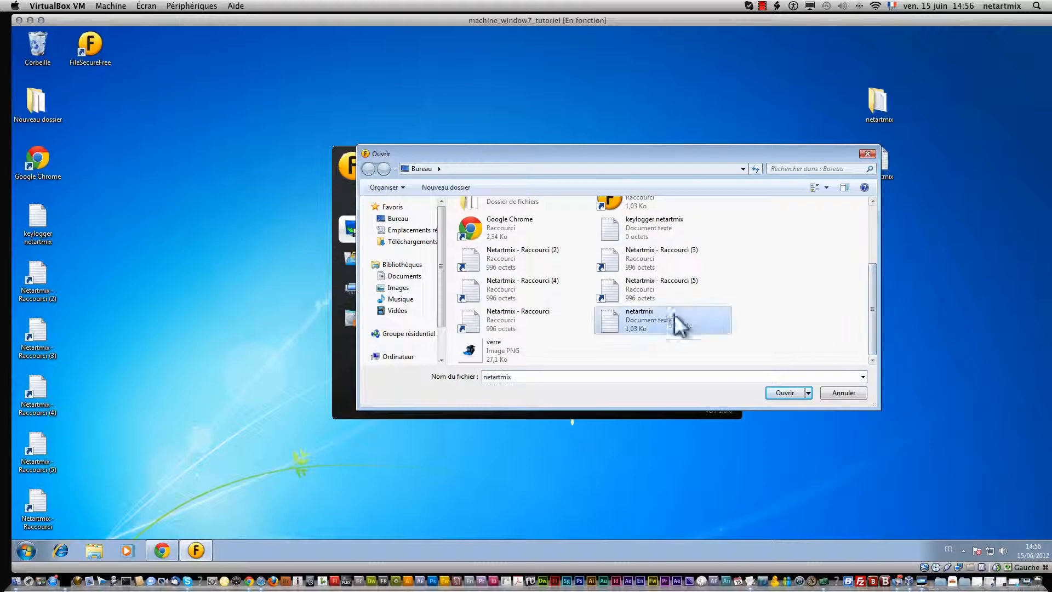
pyautogui.click(782, 393)
# Step: Add the desktop netartmix folder to the backup list with Add Folder
pyautogui.click(712, 247)
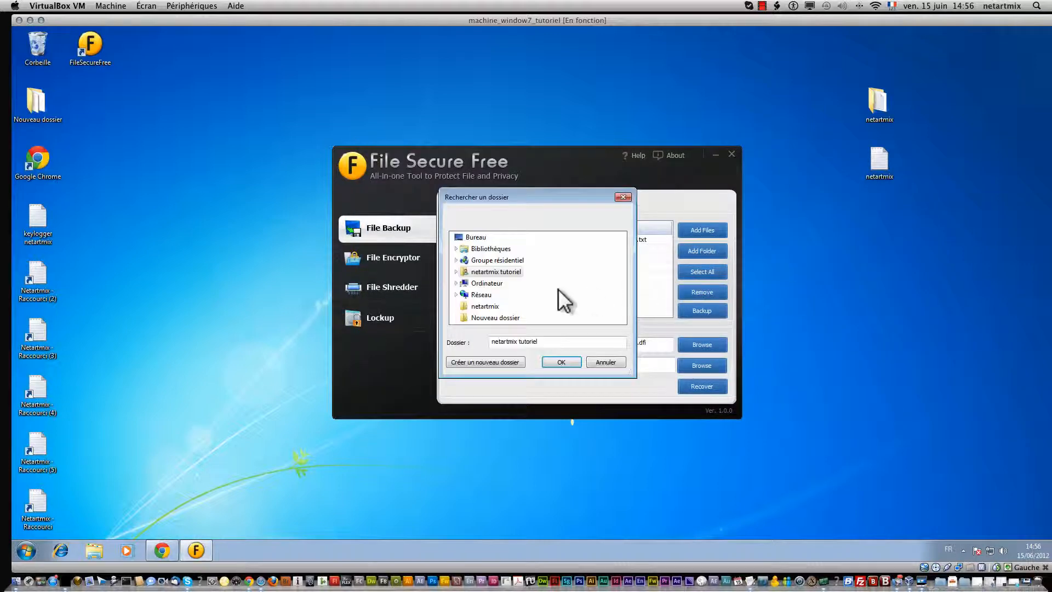
pyautogui.click(490, 299)
pyautogui.click(490, 305)
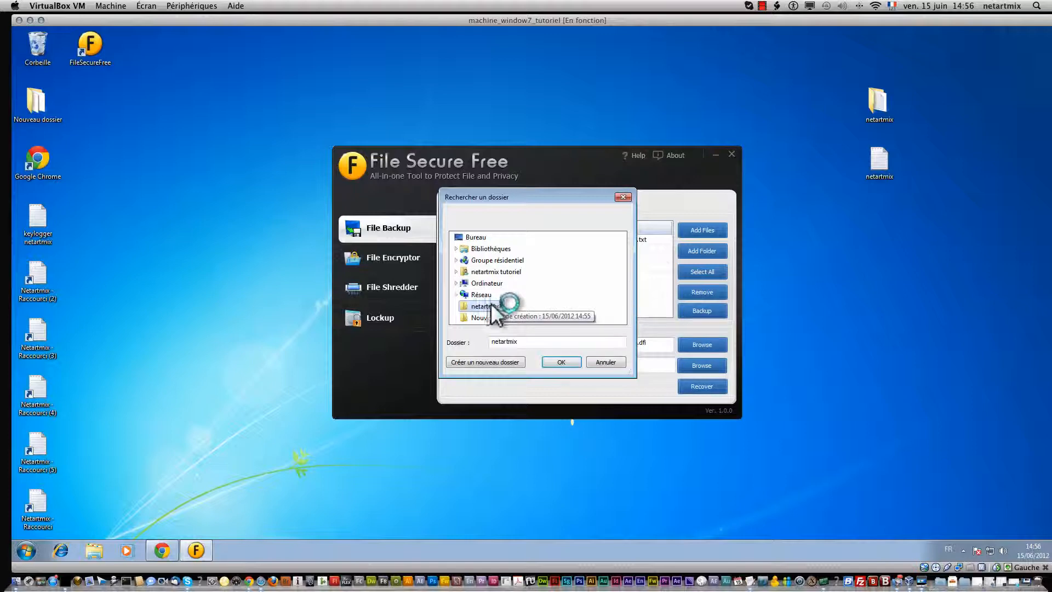
pyautogui.click(561, 362)
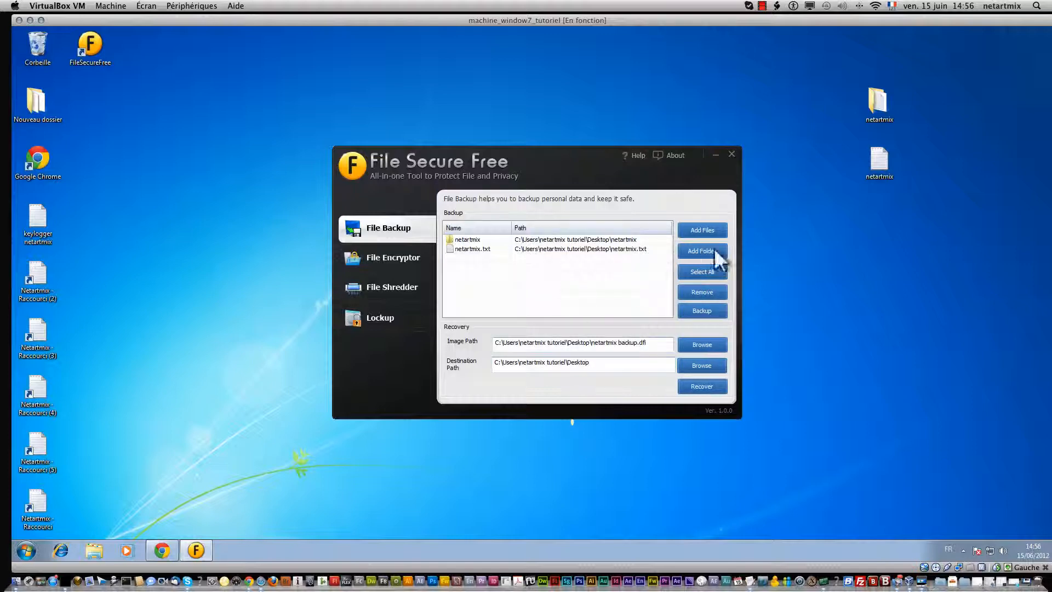
pyautogui.moveTo(848, 70); pyautogui.dragTo(884, 189)
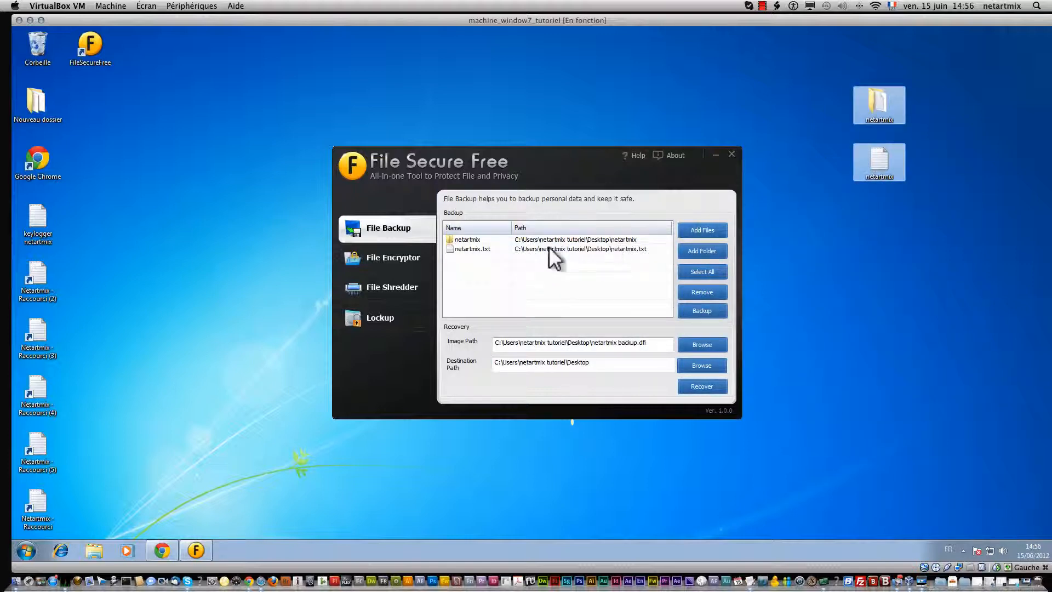
# Step: Select both netartmix entries and erase the Recovery image path and destination path fields
pyautogui.click(759, 262)
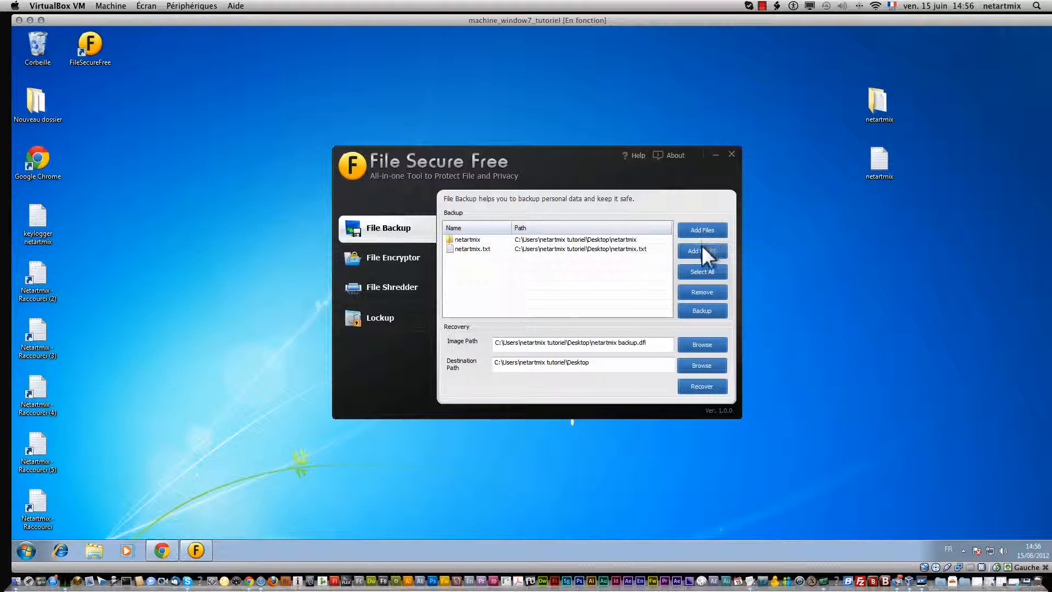
pyautogui.click(705, 271)
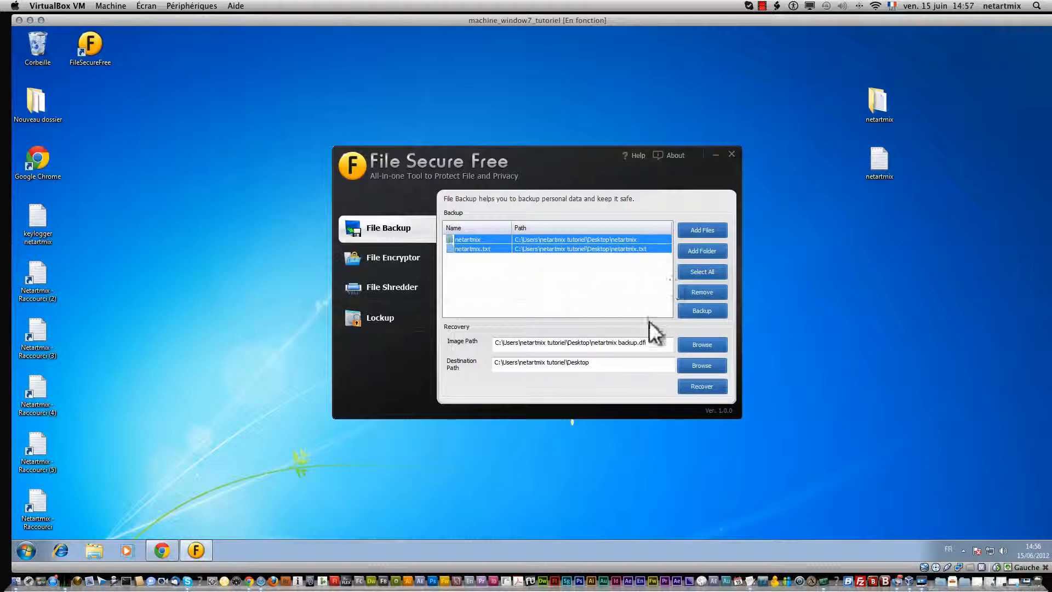
pyautogui.click(657, 344)
pyautogui.press('BackSpace')
pyautogui.press('BackSpace')
pyautogui.press('BackSpace')
pyautogui.press('BackSpace')
pyautogui.press('BackSpace')
pyautogui.press('BackSpace')
pyautogui.press('BackSpace')
pyautogui.press('BackSpace')
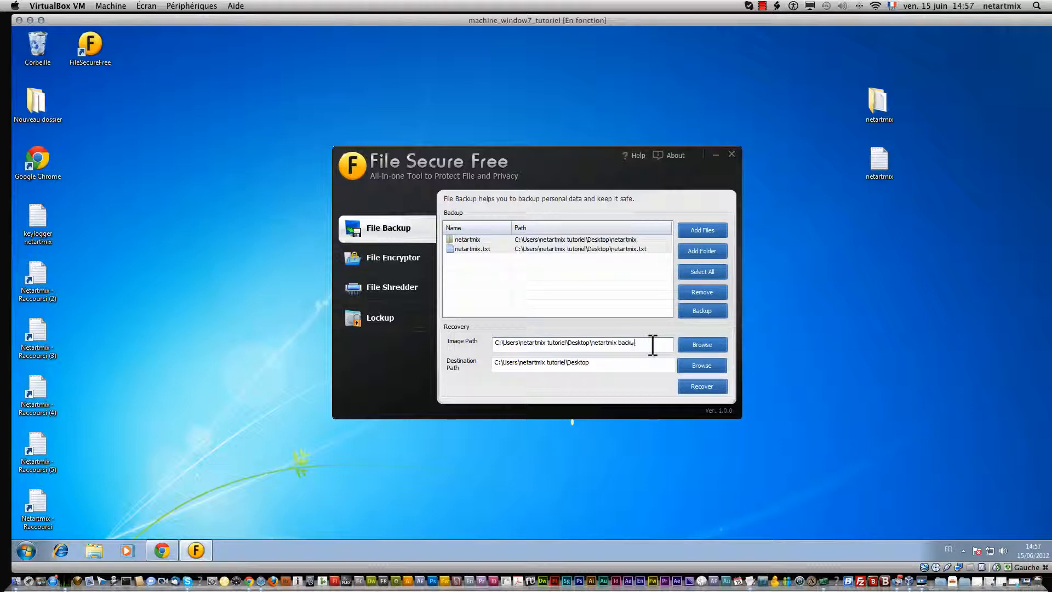
pyautogui.moveTo(651, 343); pyautogui.dragTo(498, 345)
pyautogui.press('BackSpace')
pyautogui.press('BackSpace')
pyautogui.press('BackSpace')
pyautogui.press('BackSpace')
pyautogui.press('BackSpace')
pyautogui.press('BackSpace')
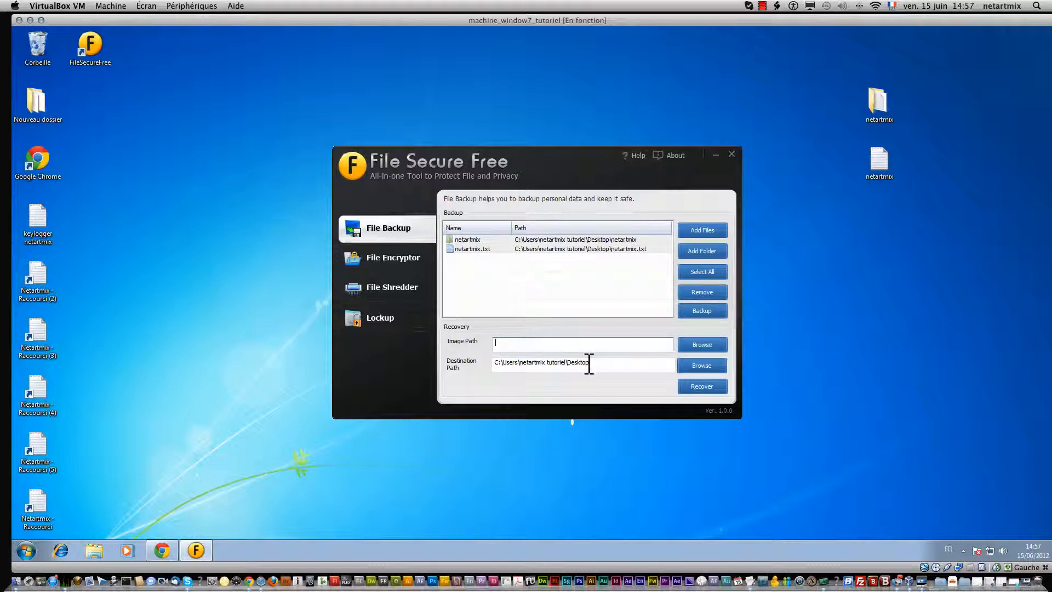
pyautogui.moveTo(586, 364); pyautogui.dragTo(486, 364)
pyautogui.press('BackSpace')
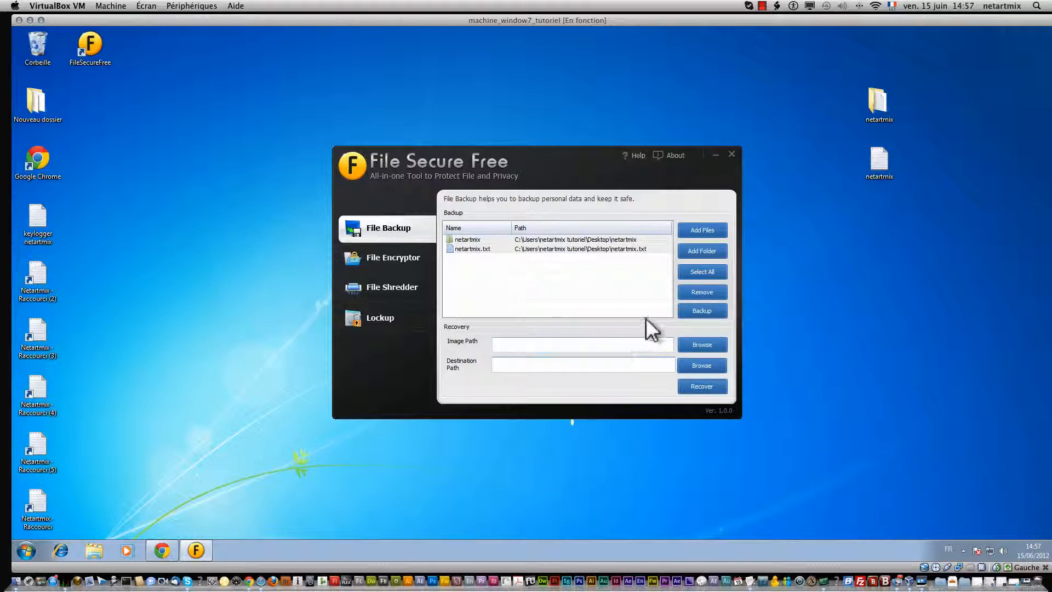
pyautogui.click(625, 266)
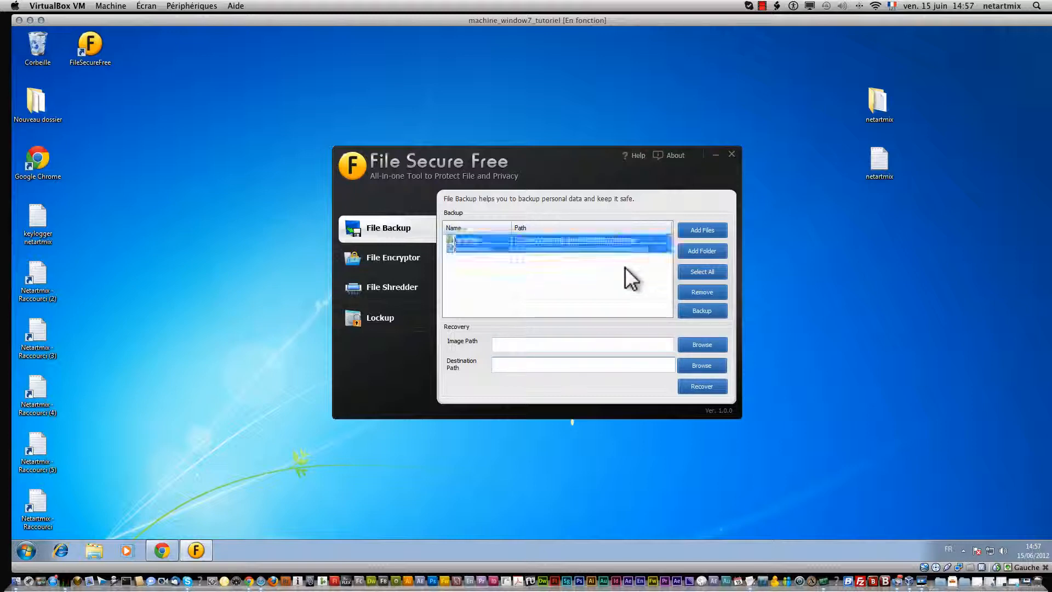
# Step: Back up both selected netartmix items to a file named netartmixbackup
pyautogui.click(700, 271)
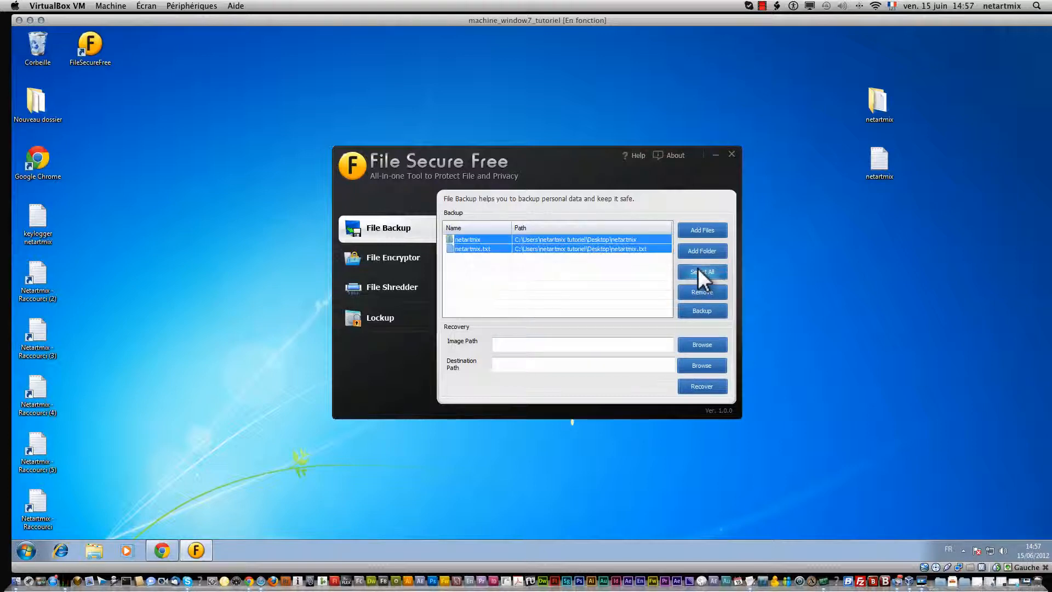
pyautogui.click(709, 314)
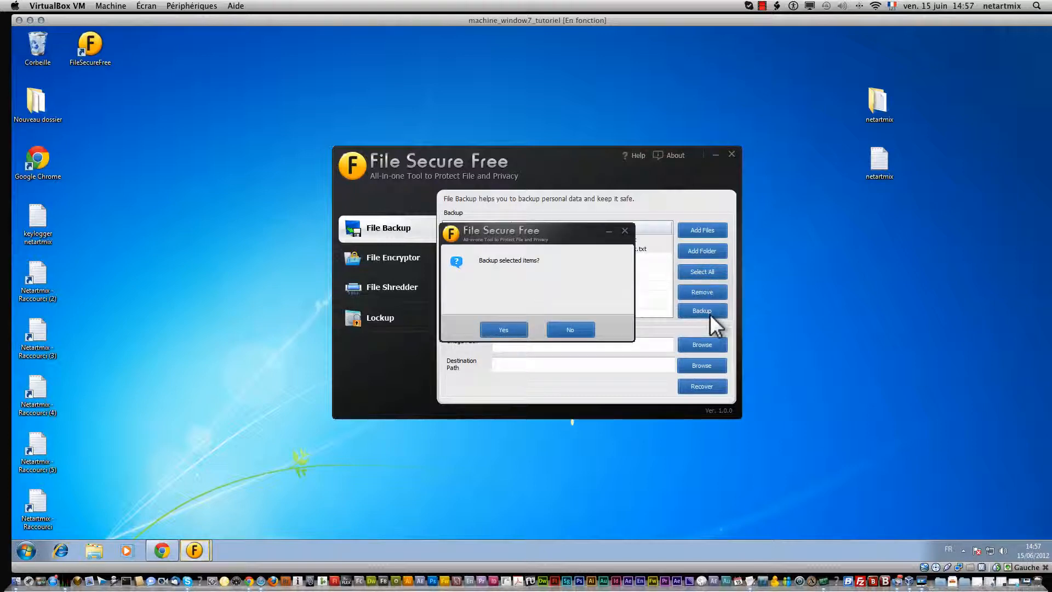
pyautogui.click(506, 327)
pyautogui.write('netartmix')
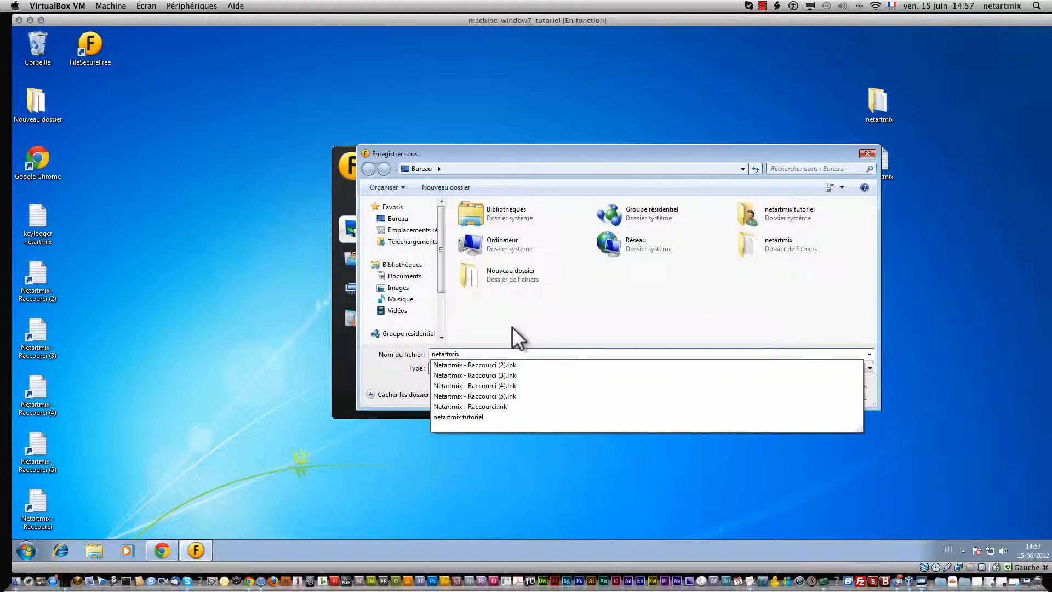
pyautogui.press('BackSpace')
pyautogui.write('backup')
pyautogui.press('Return')
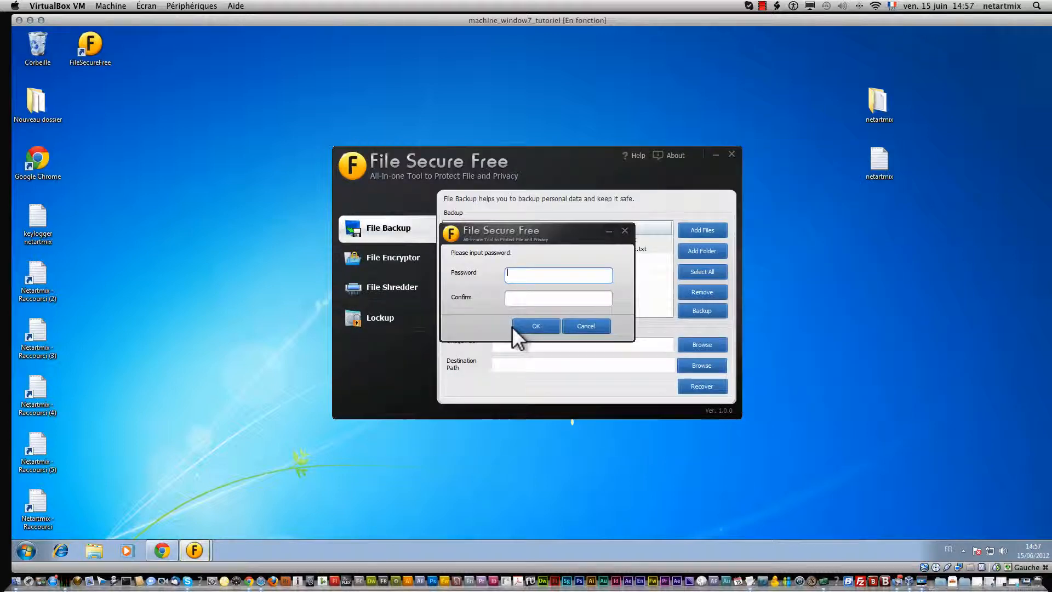
# Step: Enter and confirm a password for the netartmixbackup file to run the backup
pyautogui.write('1234567')
pyautogui.press('Tab')
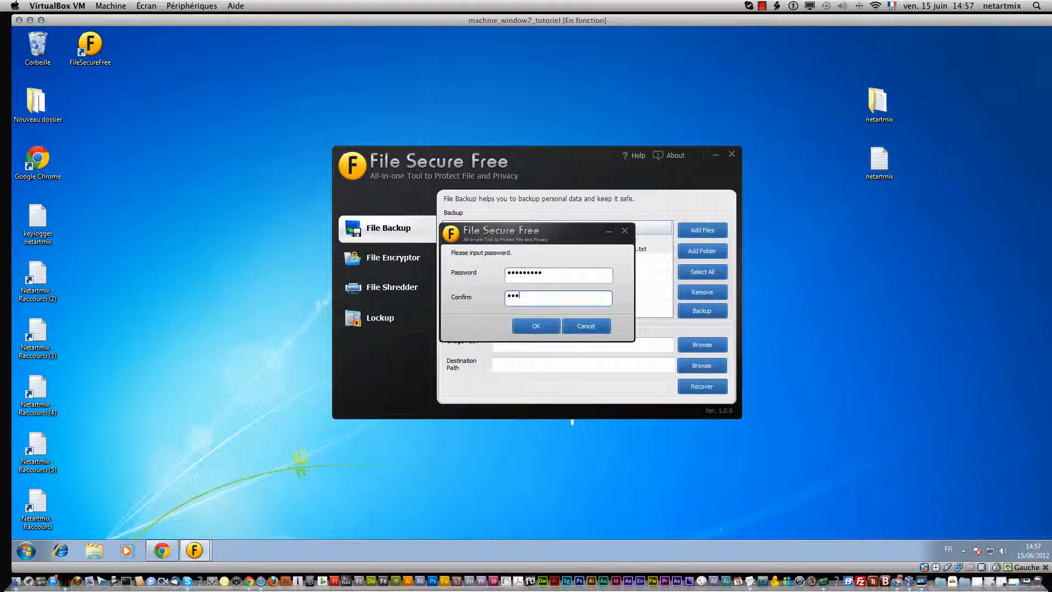
pyautogui.write('123456789')
pyautogui.press('Return')
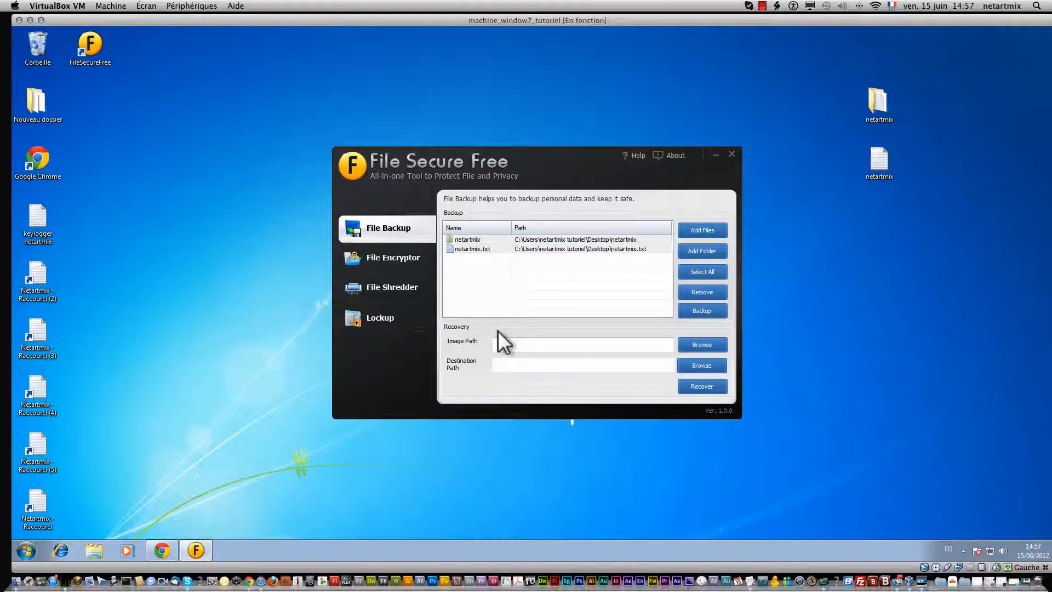
# Step: Move netartmixbackup.dfi to the top centre of the desktop and view its Propriétés
pyautogui.click(89, 108)
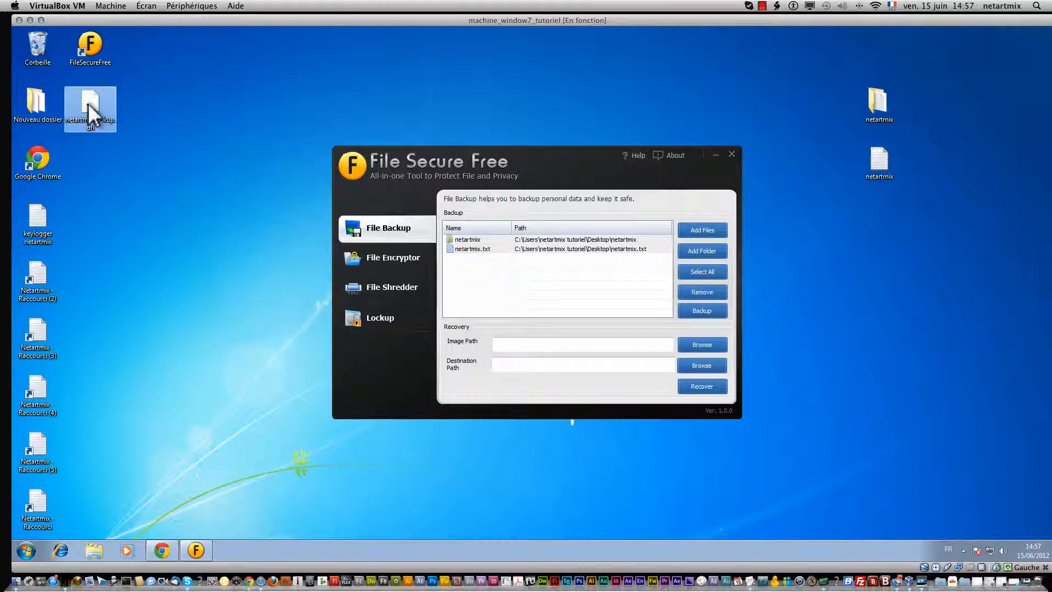
pyautogui.moveTo(634, 96); pyautogui.dragTo(633, 95)
pyautogui.rightClick(625, 96)
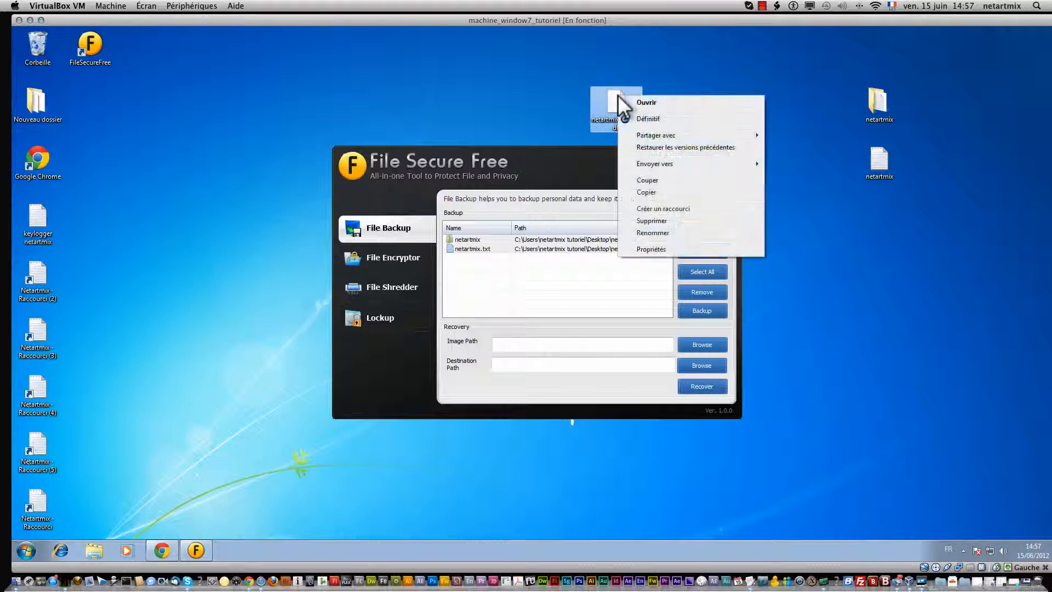
pyautogui.click(659, 249)
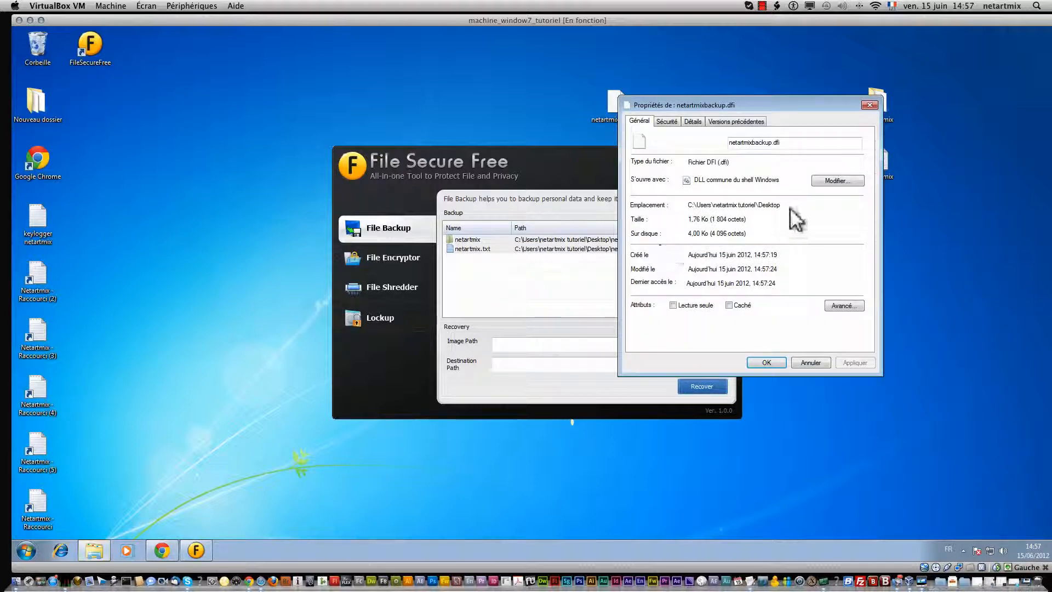
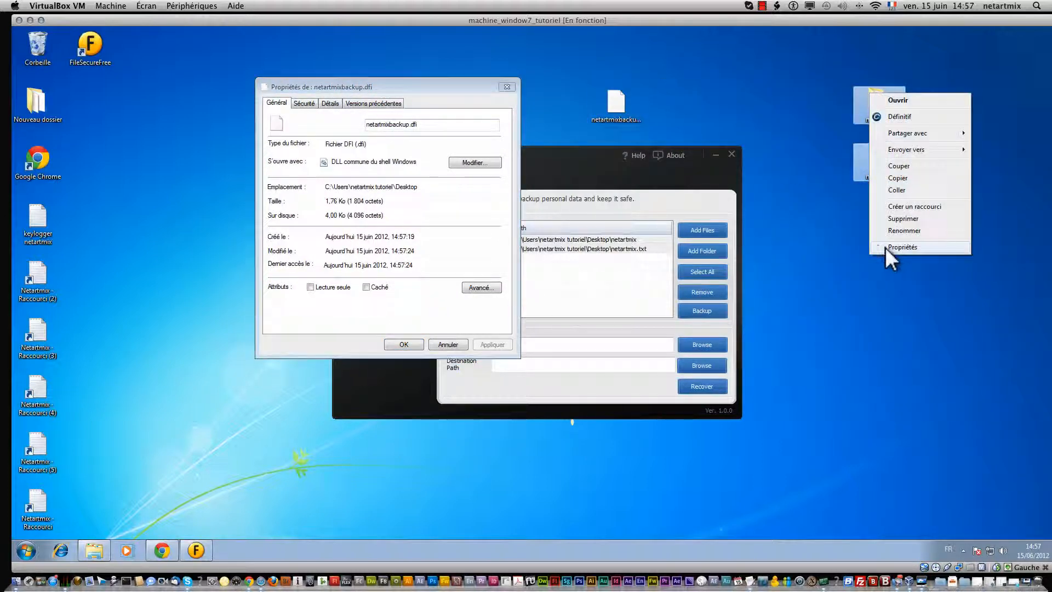
# Step: Show the netartmix items' properties (2 files, 1 folder, 2,07 Ko) beside the 1,76 Ko backup's
pyautogui.click(886, 247)
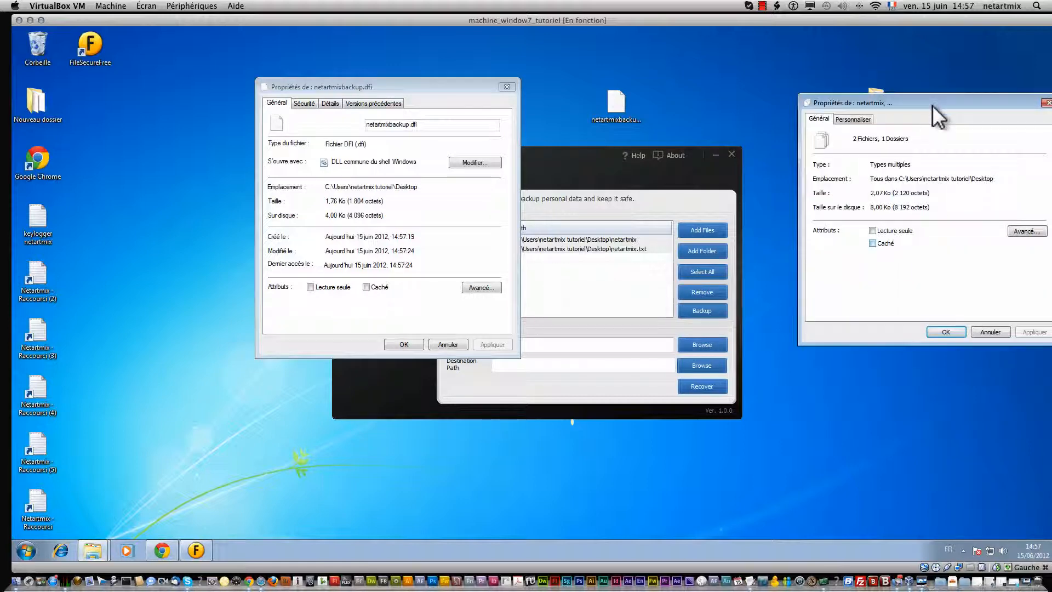
pyautogui.moveTo(932, 104); pyautogui.dragTo(660, 92)
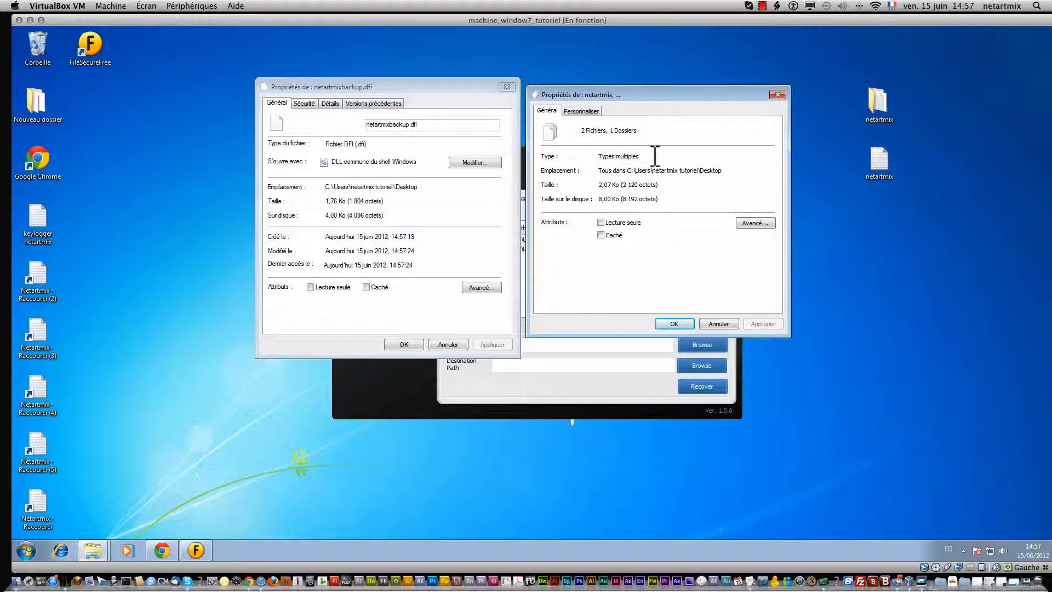
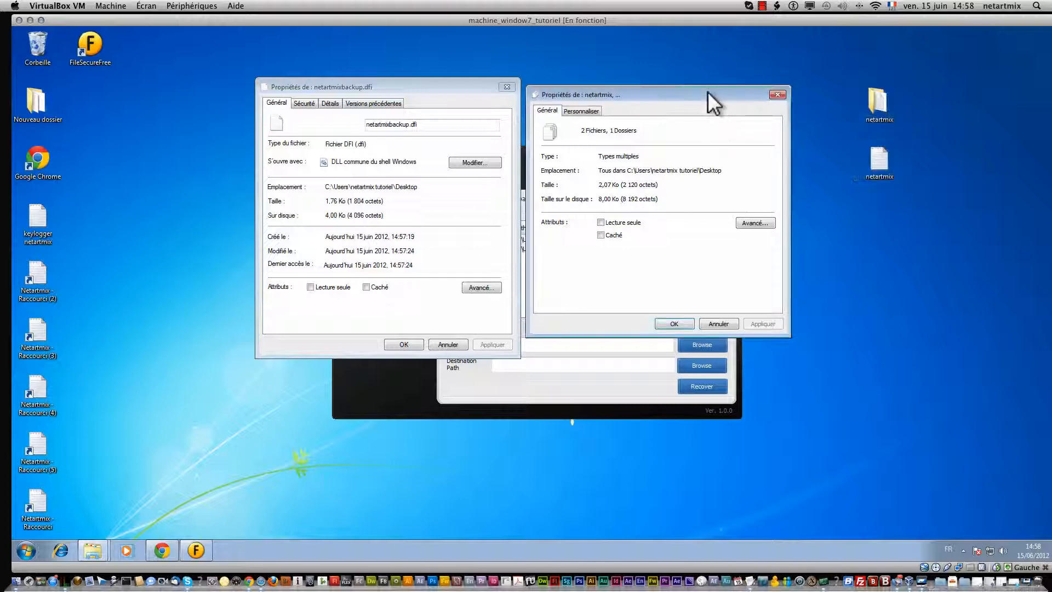
# Step: Close the Properties windows for the netartmix originals and netartmixbackup.dfi
pyautogui.click(775, 94)
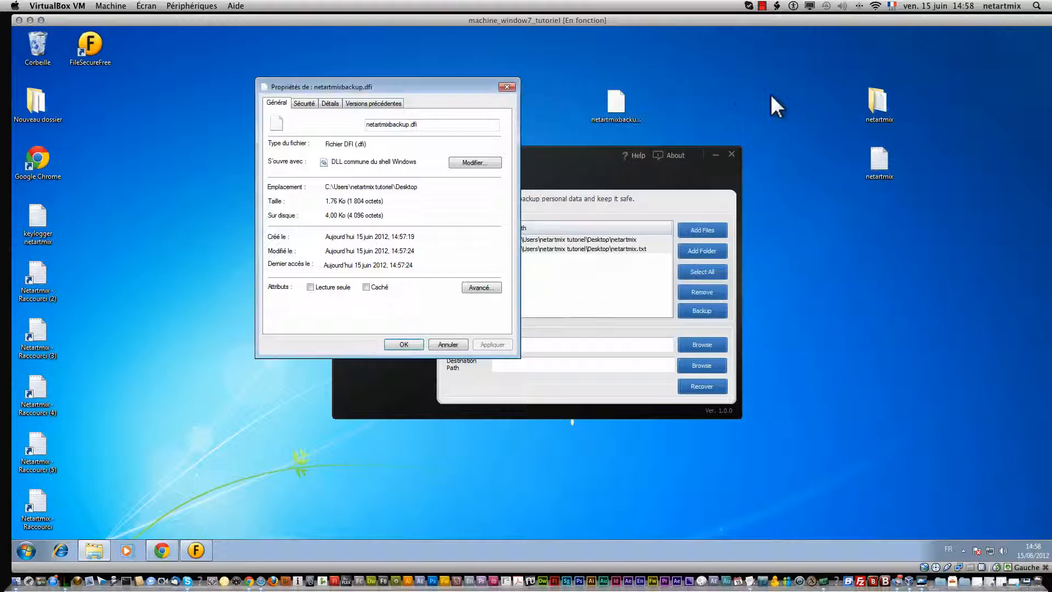
pyautogui.click(506, 86)
# Step: Delete the netartmix folder and text file to the Recycle Bin
pyautogui.moveTo(877, 284); pyautogui.dragTo(864, 91)
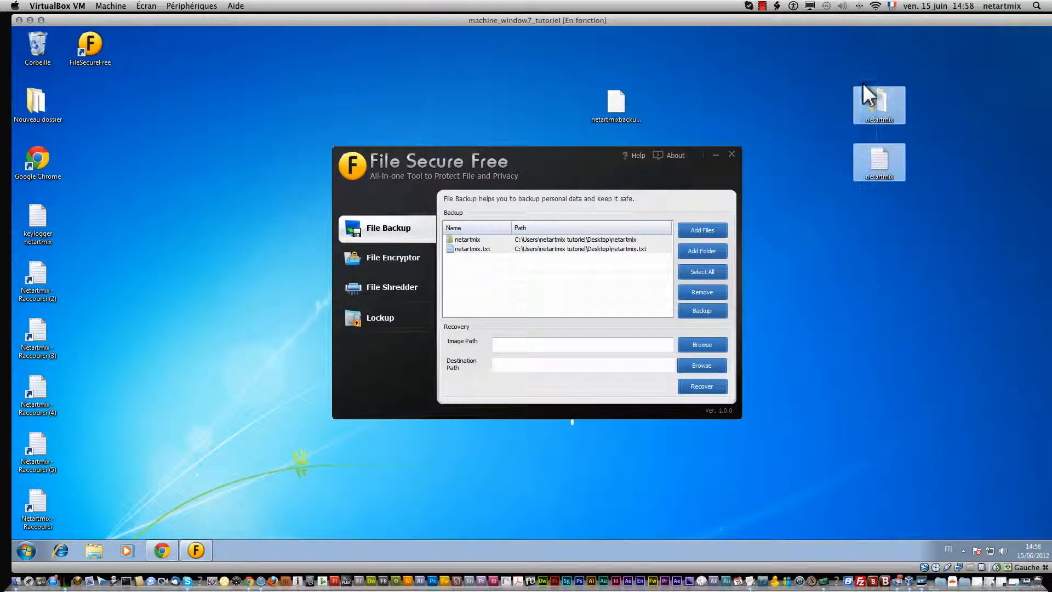
pyautogui.rightClick(866, 96)
pyautogui.click(887, 212)
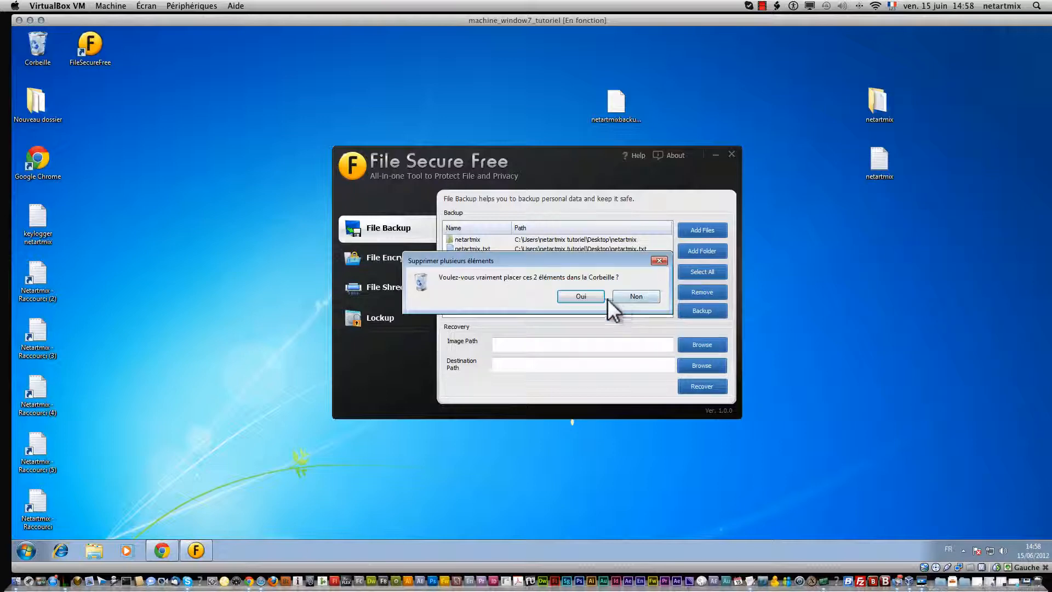
pyautogui.click(588, 295)
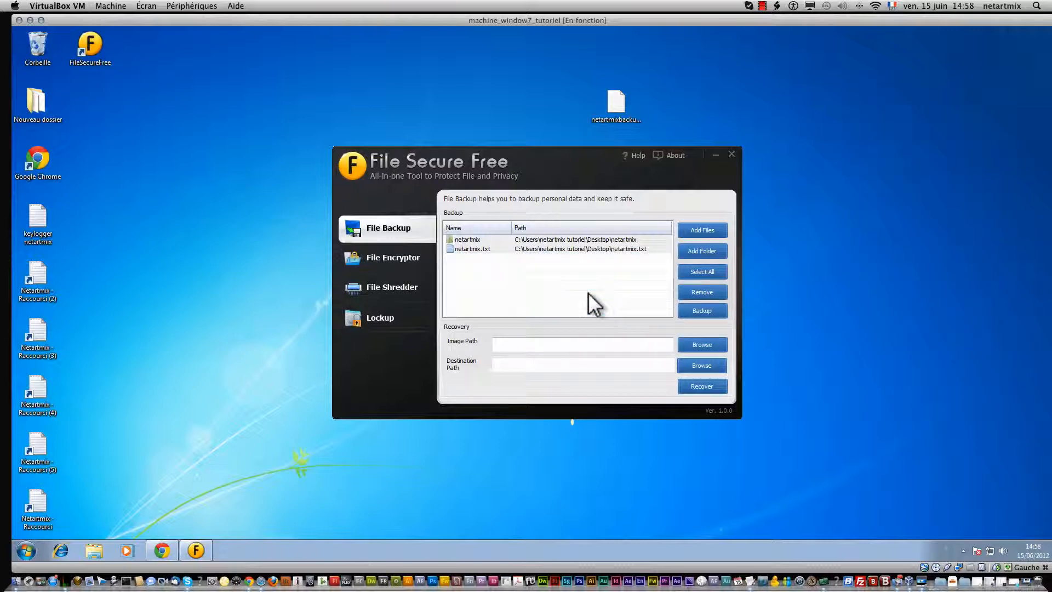
# Step: Permanently empty the Recycle Bin and remove both entries from the backup list
pyautogui.rightClick(22, 38)
pyautogui.click(57, 54)
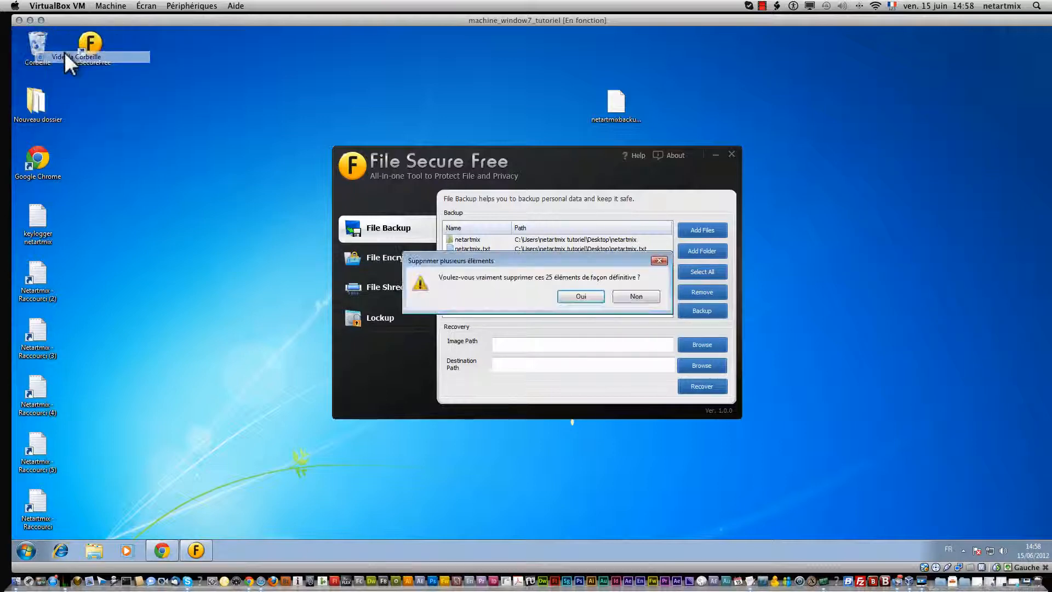
pyautogui.click(571, 298)
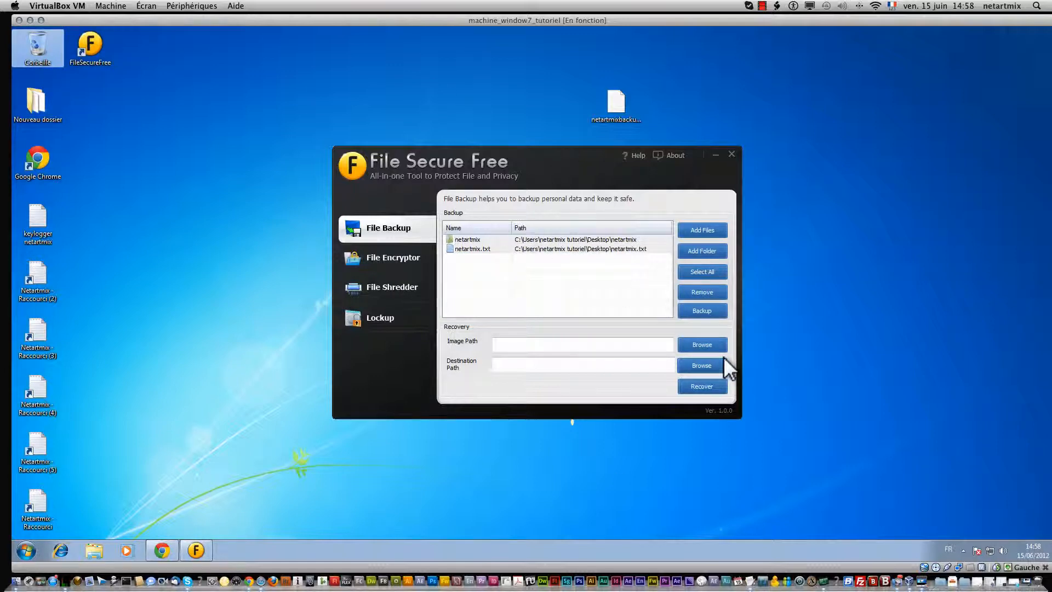
pyautogui.click(702, 290)
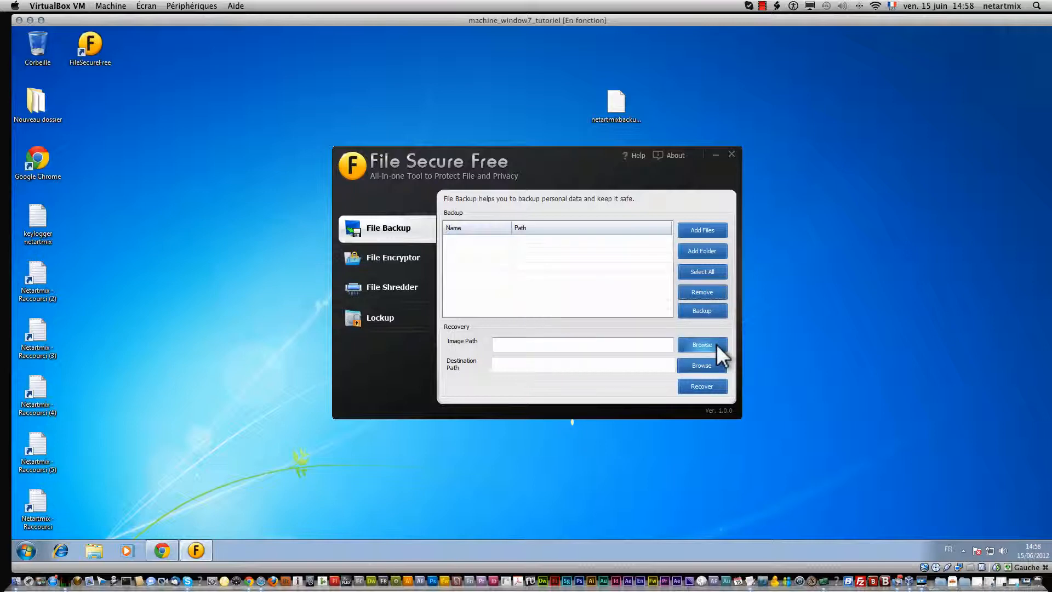
# Step: Choose netartmixbackup.dfi as the image path to recover from
pyautogui.moveTo(737, 239); pyautogui.dragTo(757, 99)
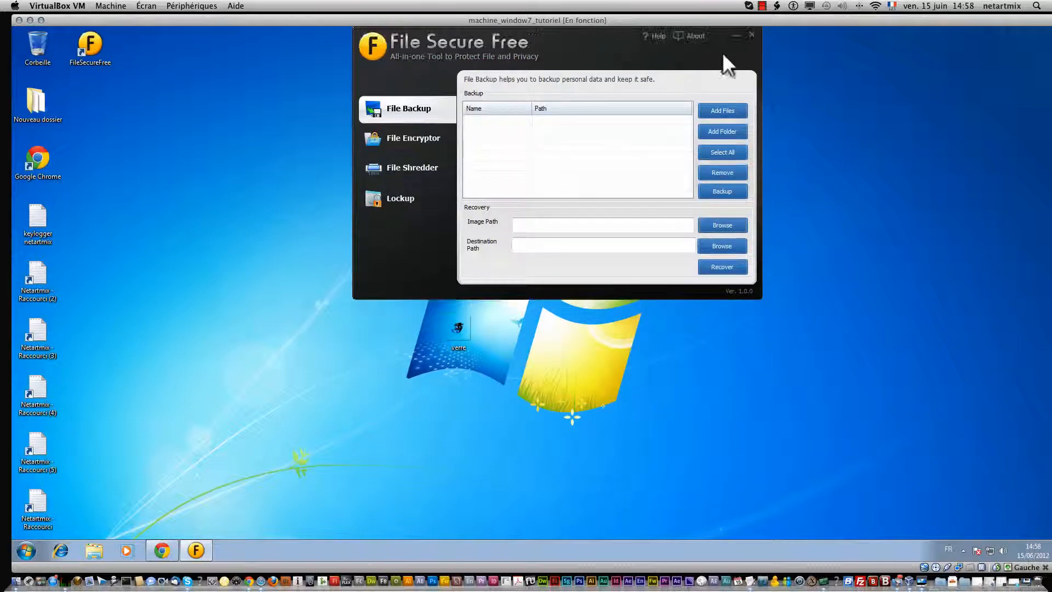
pyautogui.moveTo(606, 51); pyautogui.dragTo(619, 148)
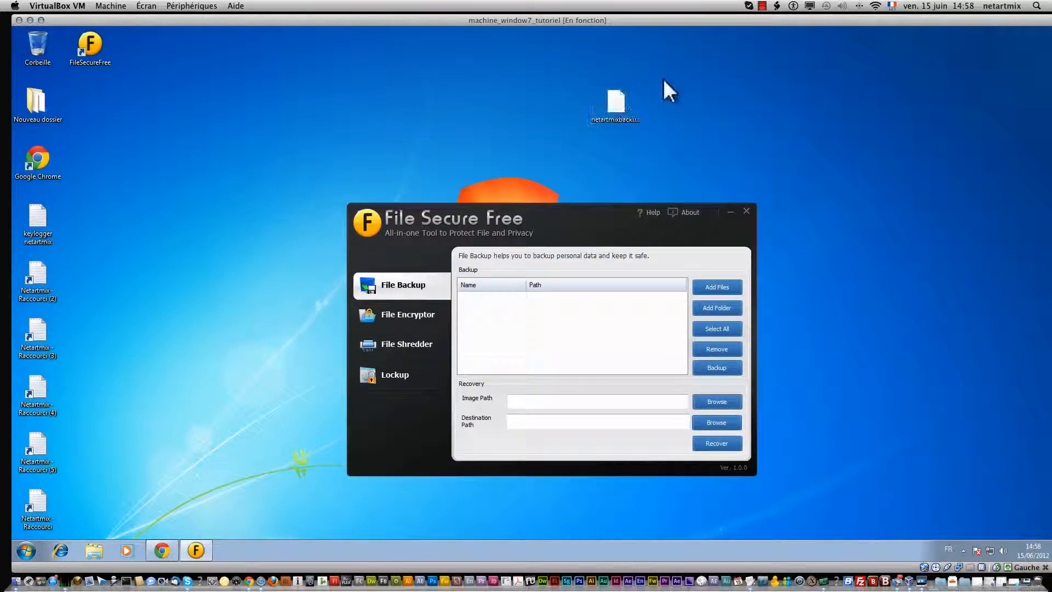
pyautogui.moveTo(663, 79)
pyautogui.mouseDown()
pyautogui.moveTo(575, 110)
pyautogui.moveTo(577, 144)
pyautogui.mouseUp()
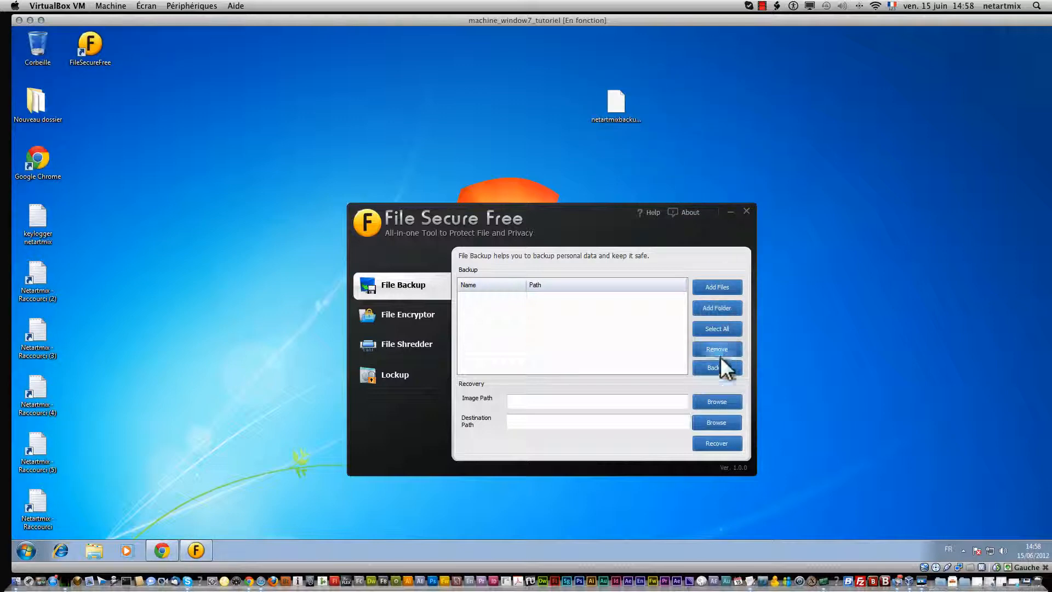
pyautogui.click(717, 402)
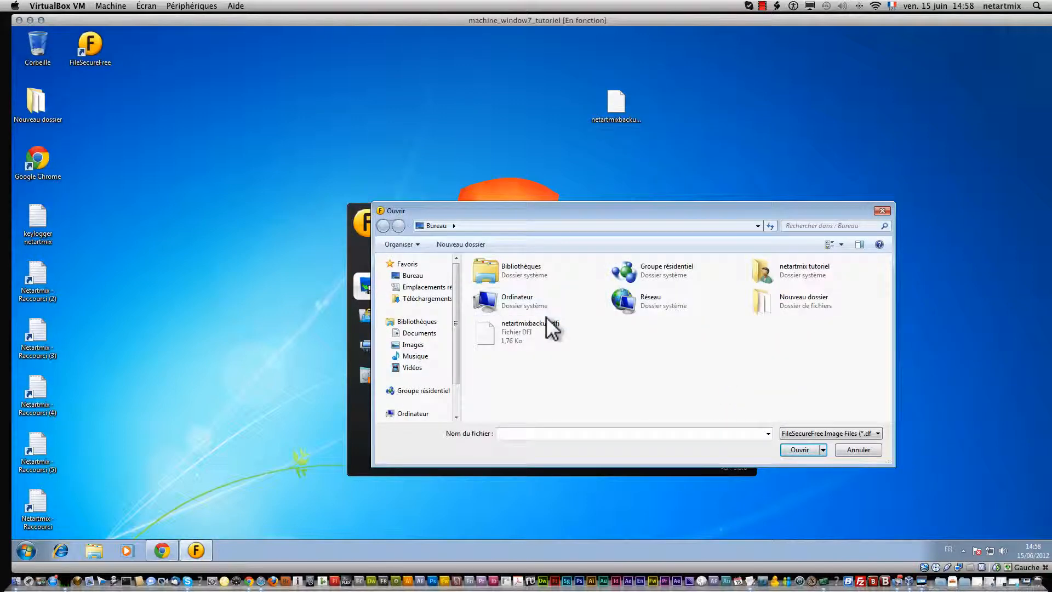
pyautogui.click(546, 325)
pyautogui.click(799, 450)
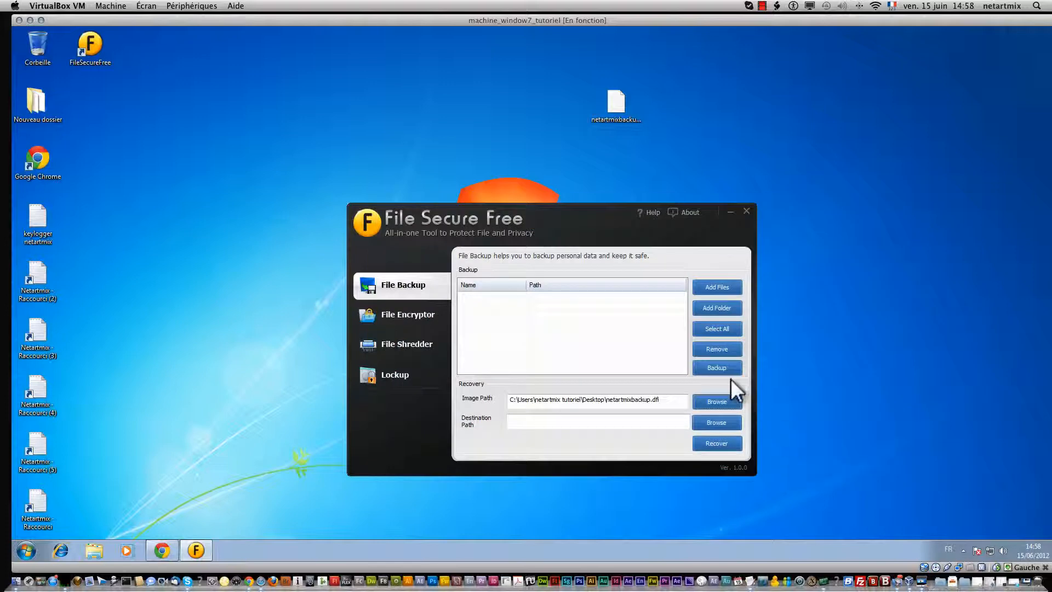
# Step: Set Bureau (Desktop) as the destination path and start the recovery
pyautogui.click(706, 422)
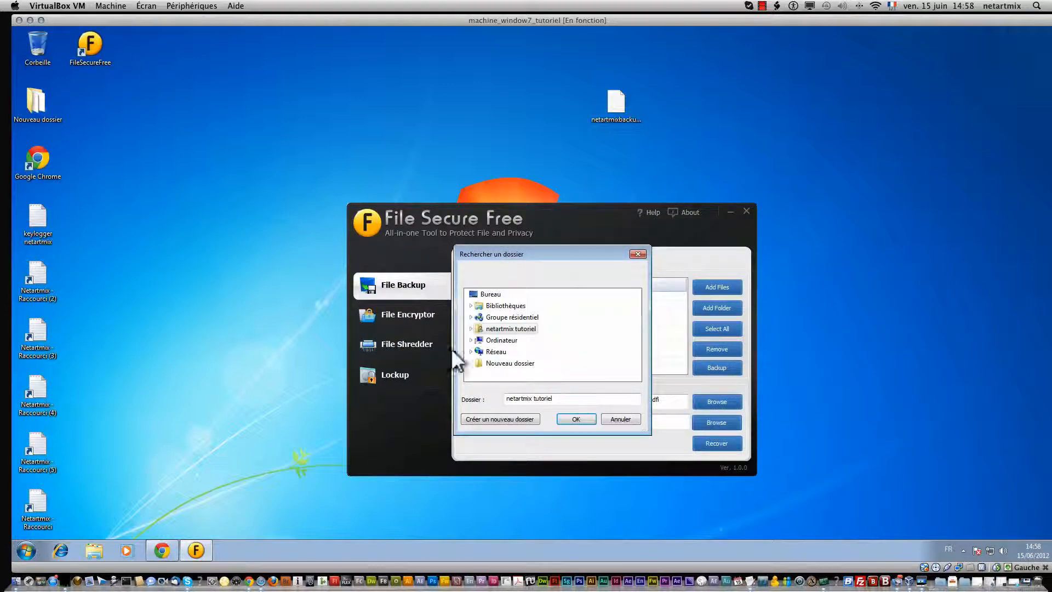
pyautogui.click(491, 295)
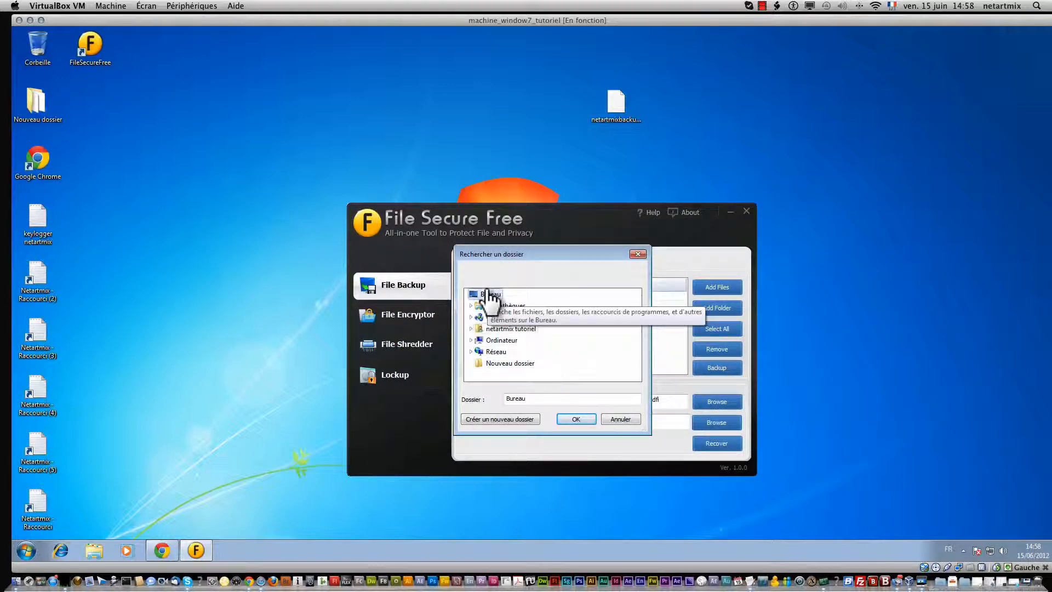
pyautogui.click(576, 419)
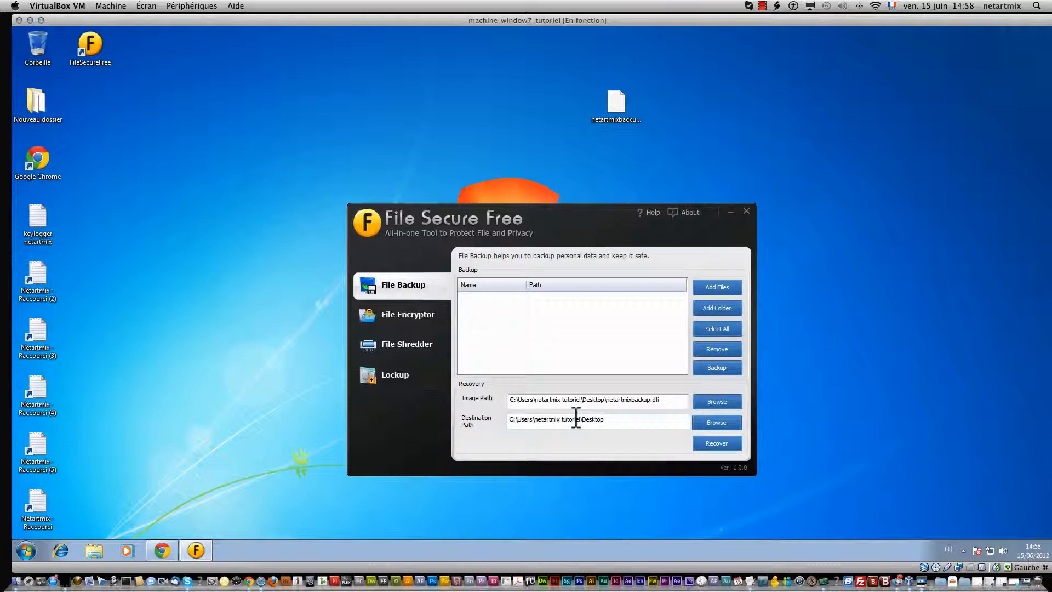
pyautogui.click(721, 444)
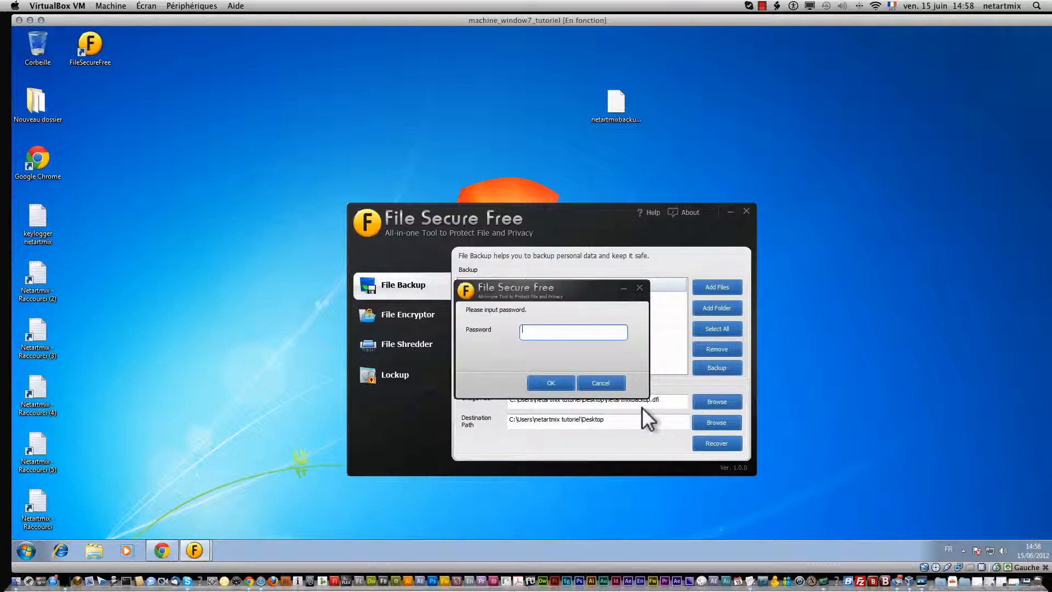
# Step: Enter the backup password to restore, move the restored items right, and open netartmix.txt
pyautogui.write('1234')
pyautogui.click(558, 379)
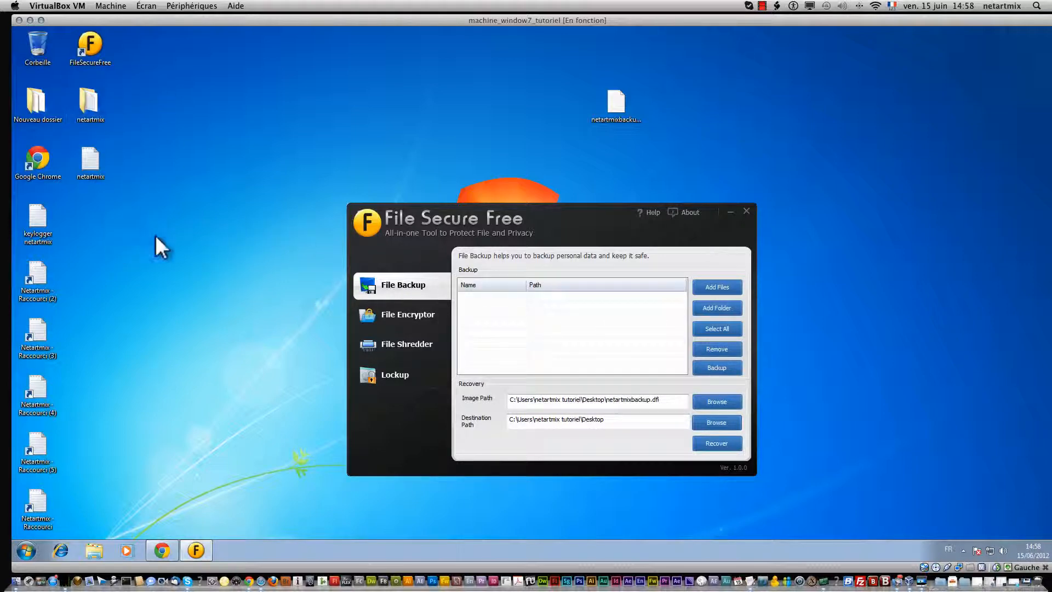
pyautogui.moveTo(110, 193); pyautogui.dragTo(938, 106)
pyautogui.click(949, 226)
pyautogui.rightClick(938, 161)
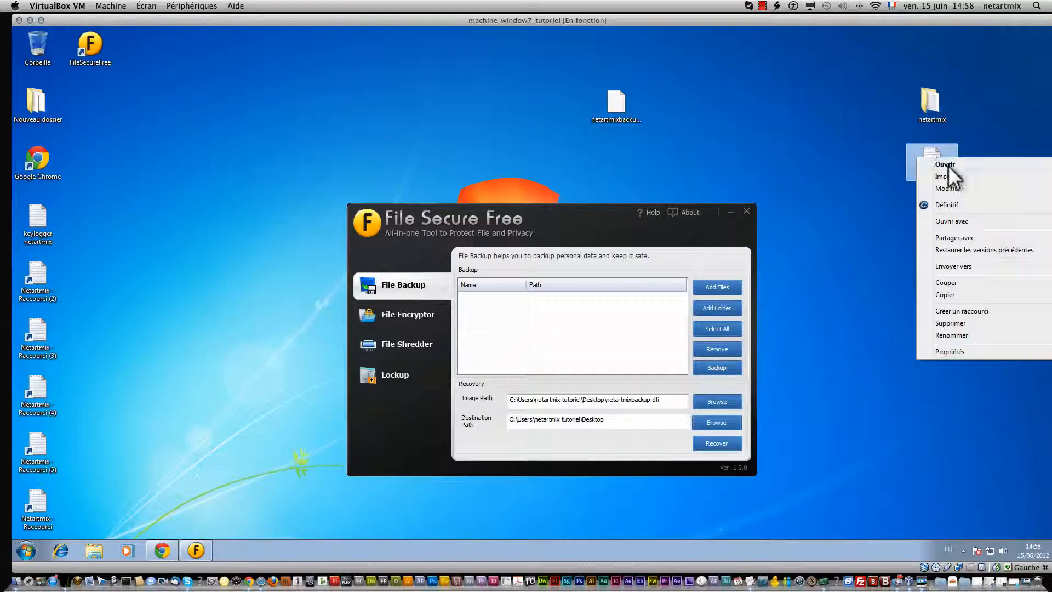
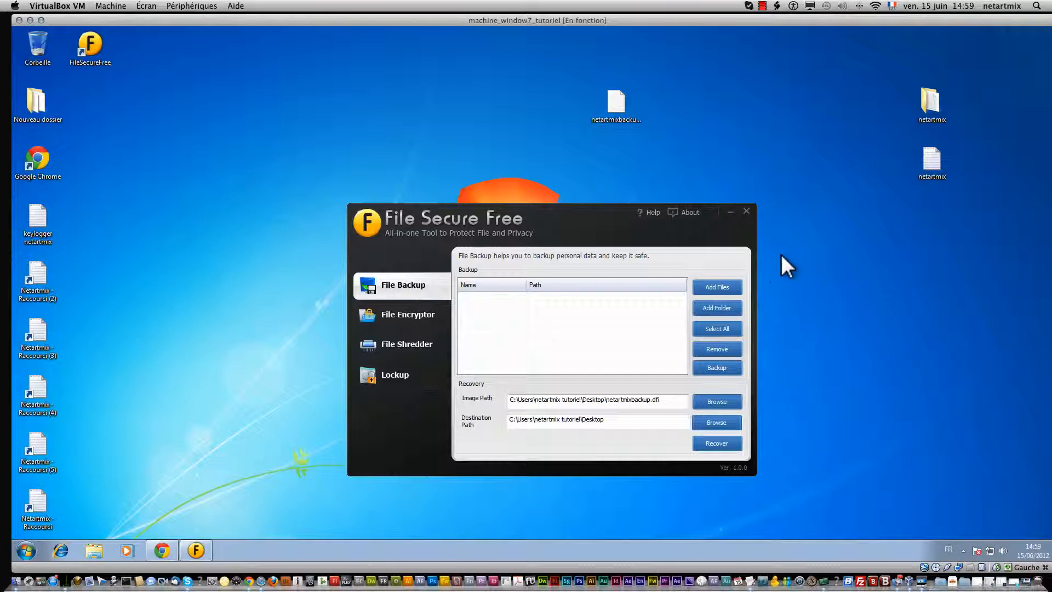
# Step: Switch to the File Encryptor page with its empty file list
pyautogui.click(414, 312)
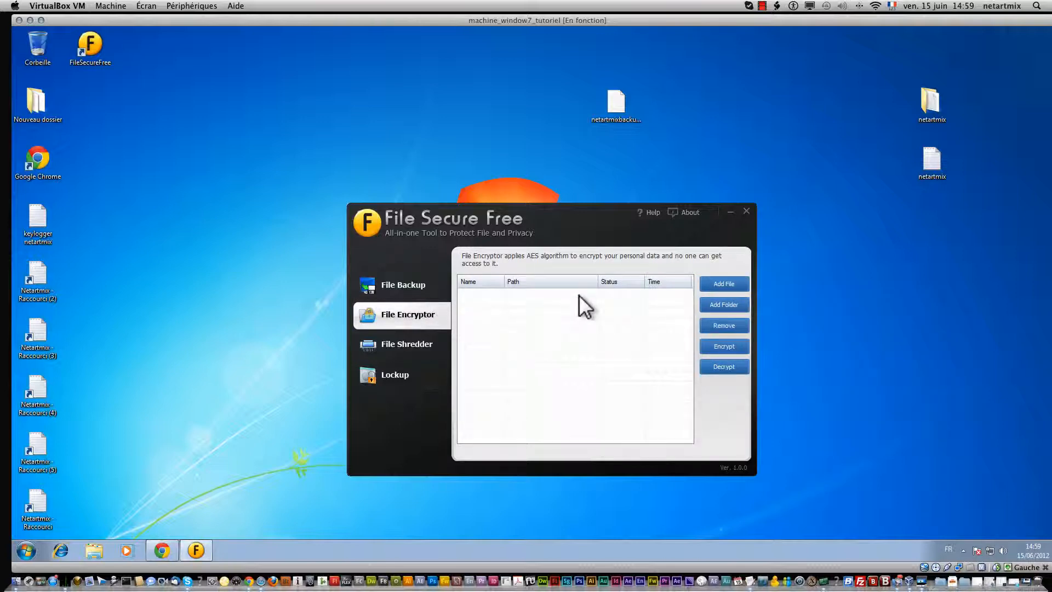
# Step: Browse the desktop files in the picker and look inside the netartmix folder
pyautogui.click(716, 283)
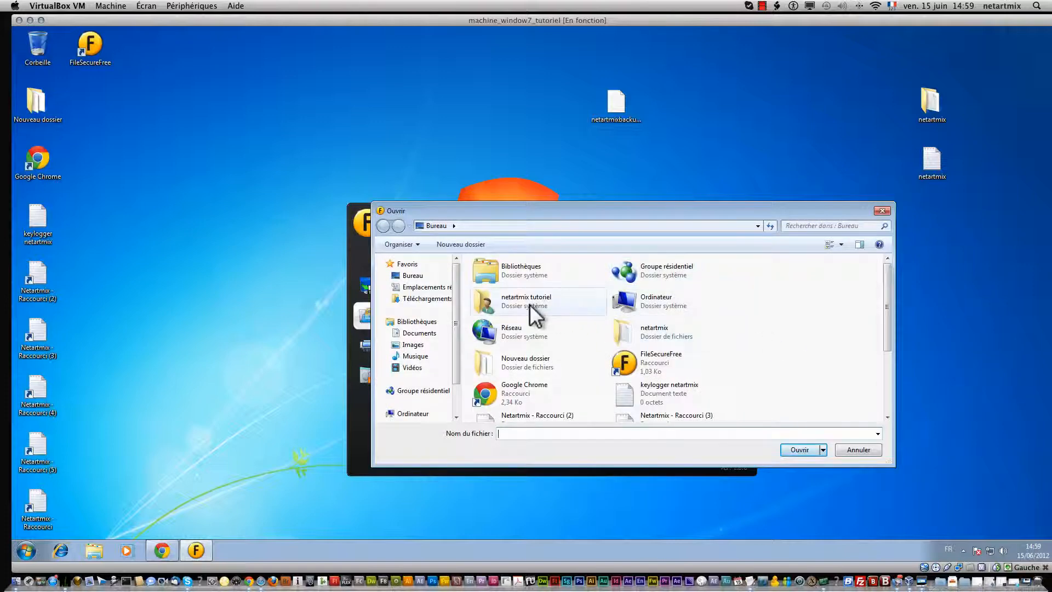
pyautogui.scroll(-3, 538, 319)
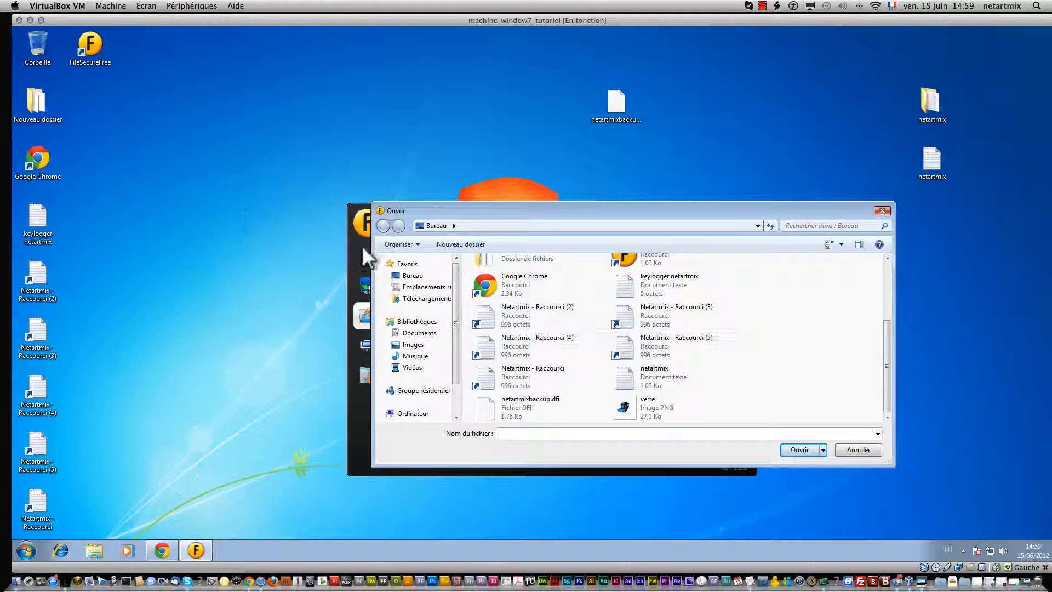
pyautogui.scroll(3, 610, 414)
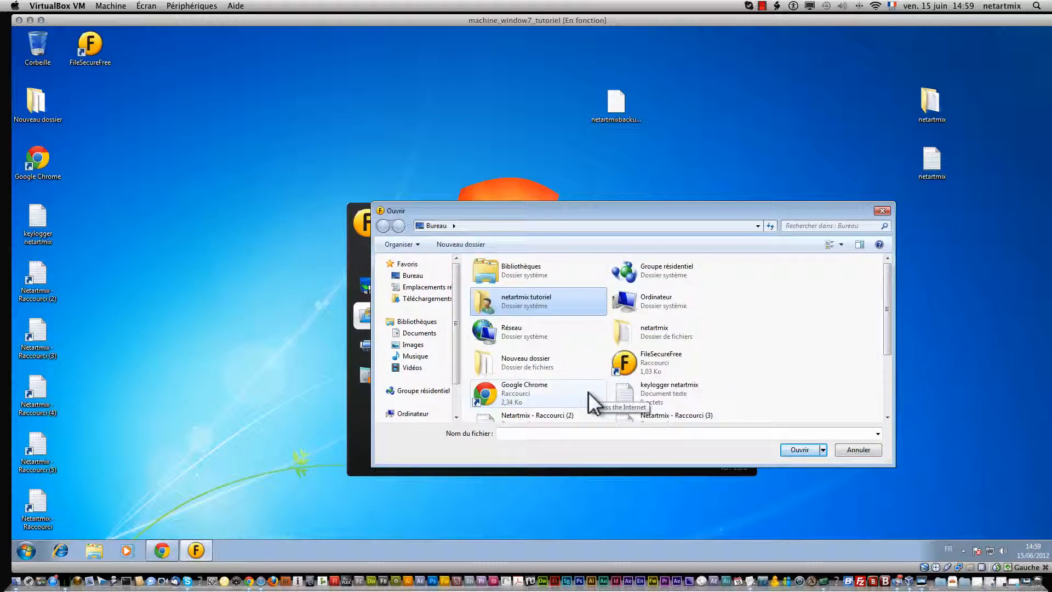
pyautogui.scroll(-3, 588, 391)
pyautogui.click(535, 369)
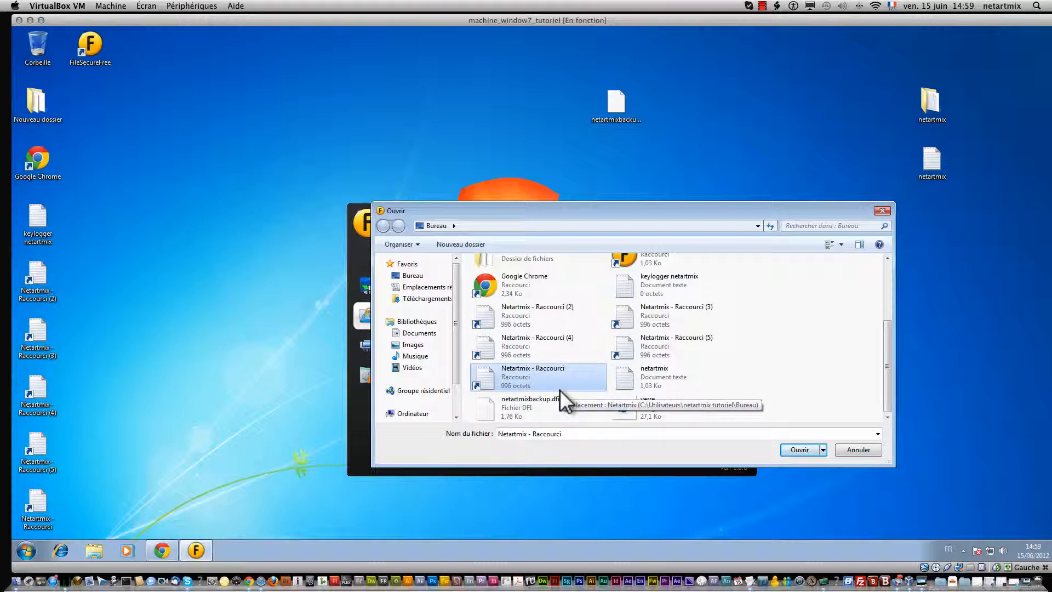
pyautogui.click(655, 377)
pyautogui.scroll(3, 660, 377)
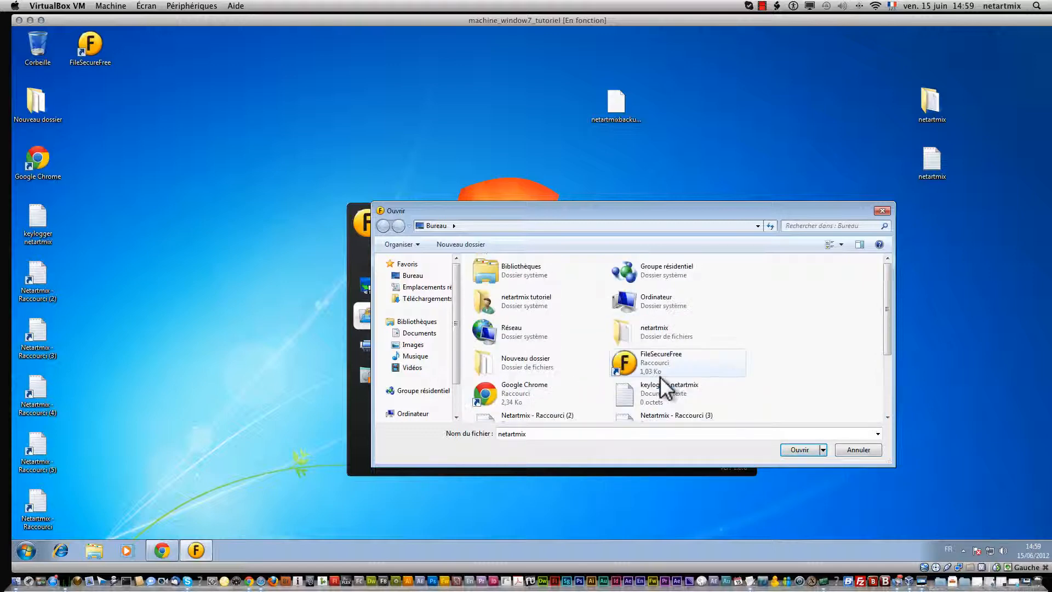
pyautogui.click(660, 340)
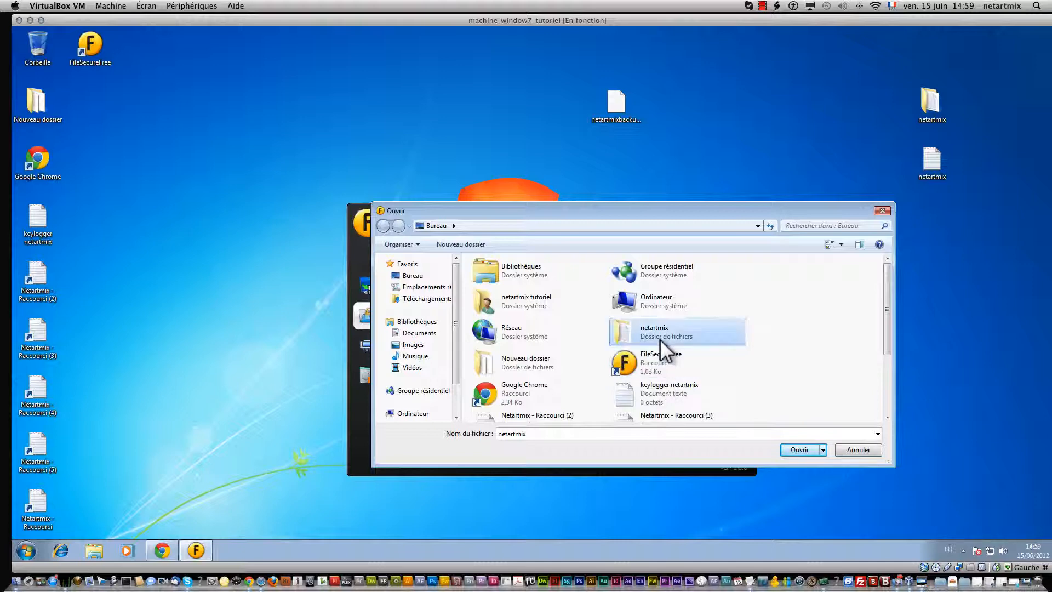
pyautogui.click(799, 448)
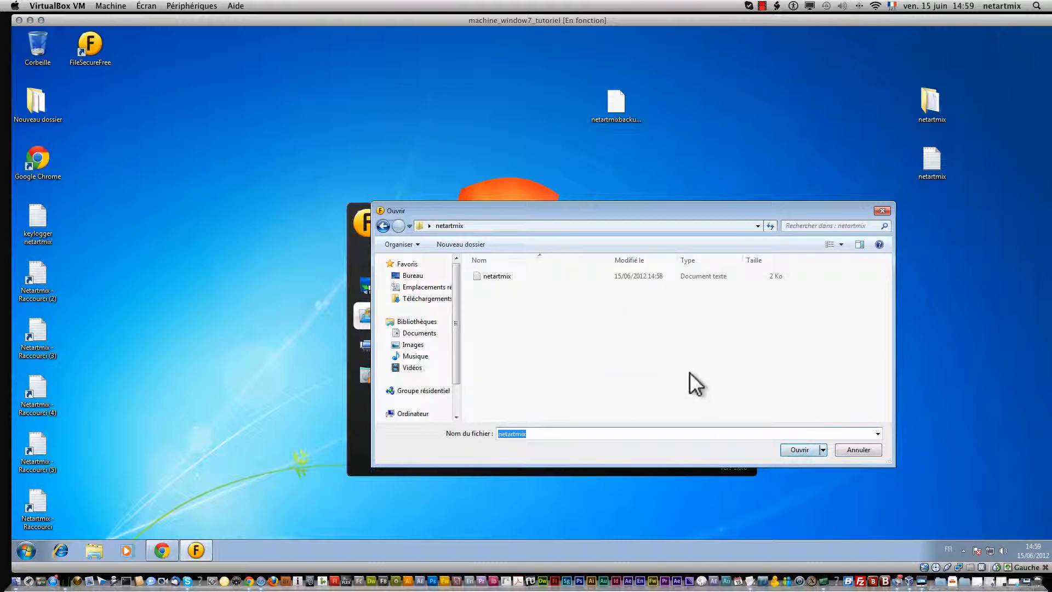
# Step: Back on the desktop listing, add the netartmix text document for encryption
pyautogui.click(384, 226)
pyautogui.click(817, 390)
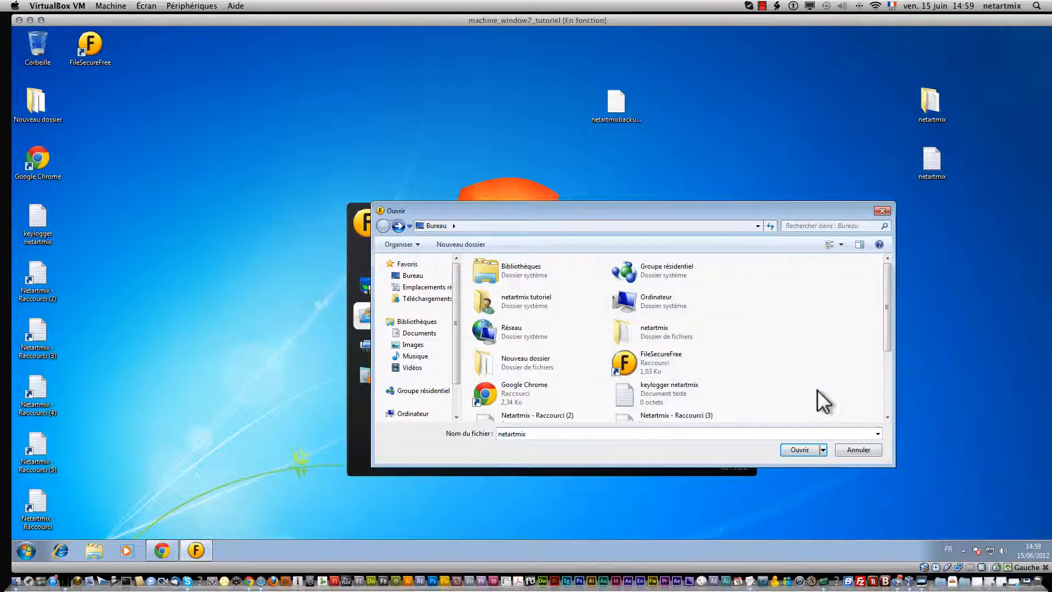
pyautogui.scroll(-2, 789, 373)
pyautogui.click(662, 370)
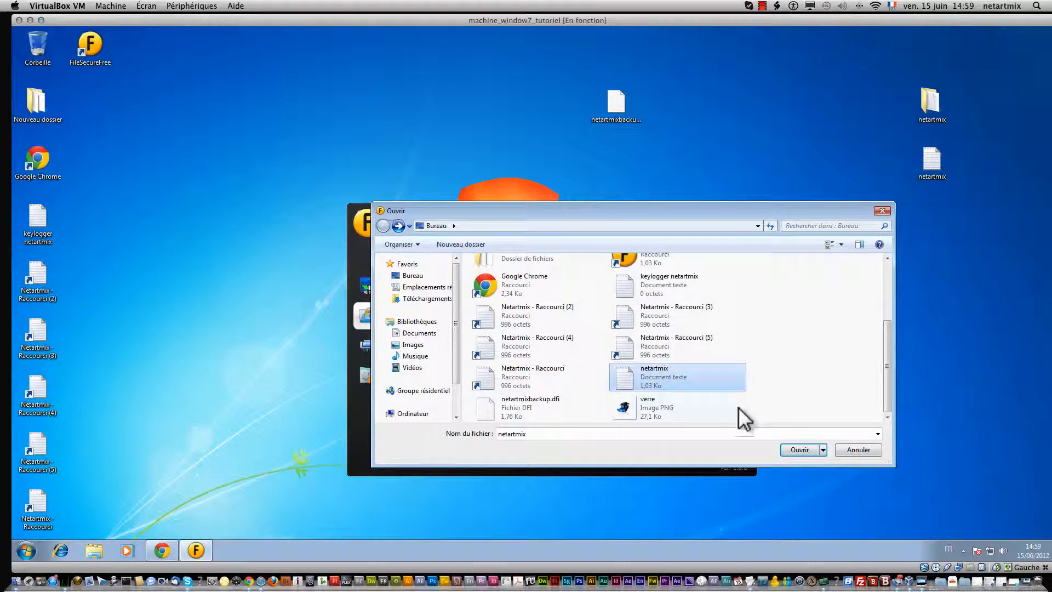
pyautogui.click(800, 449)
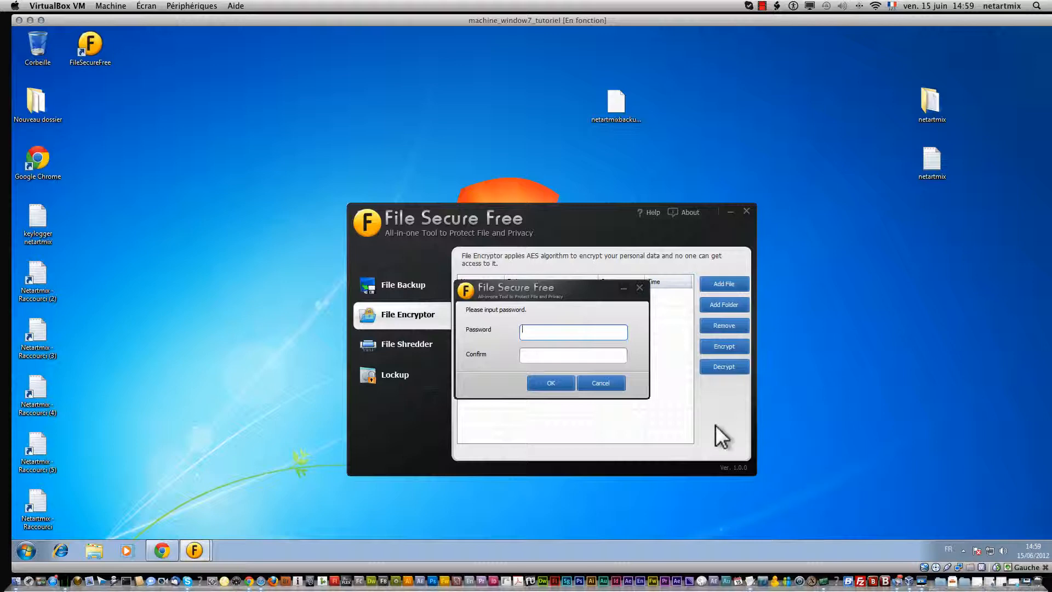
# Step: Enter and confirm the encryption password to encrypt the netartmix file
pyautogui.write('•••••••••')
pyautogui.press('Tab')
pyautogui.write('•••••••')
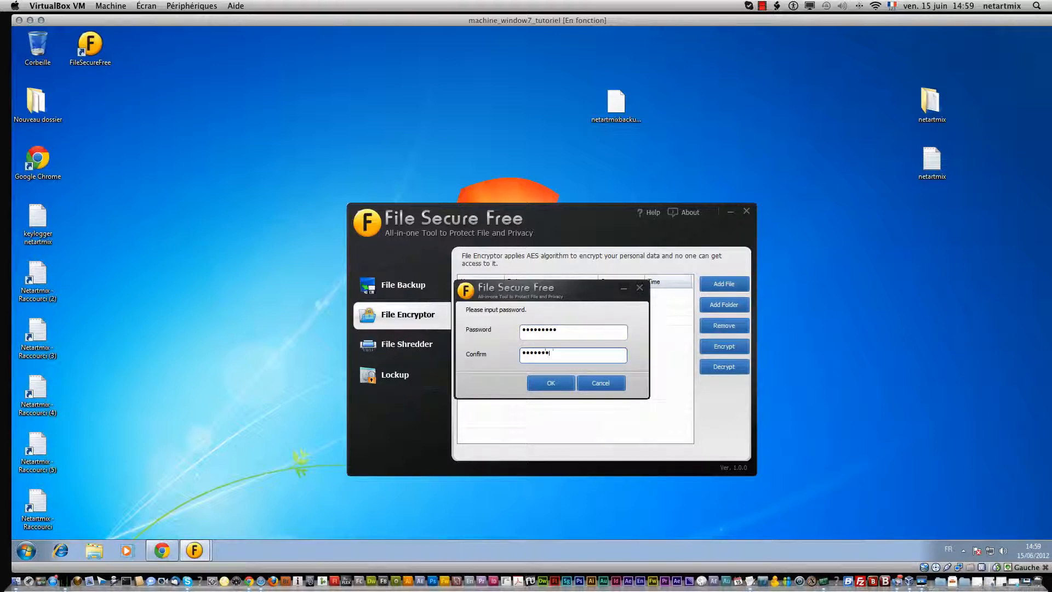
pyautogui.click(539, 384)
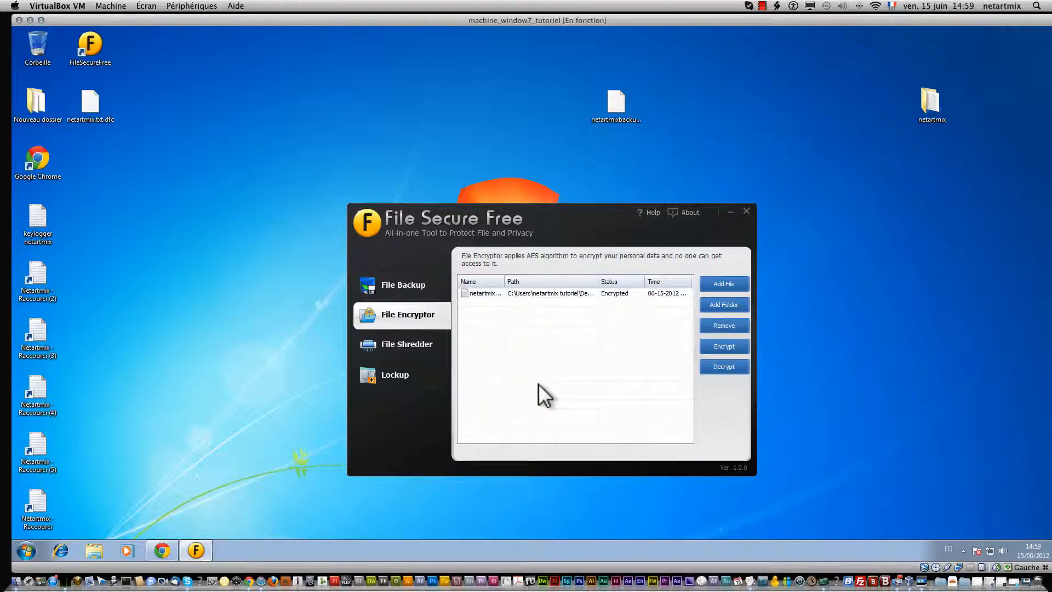
# Step: Move netartmix.txt.dfc to the right side of the desktop and select the Encrypted entry
pyautogui.click(88, 101)
pyautogui.moveTo(87, 99); pyautogui.dragTo(864, 184)
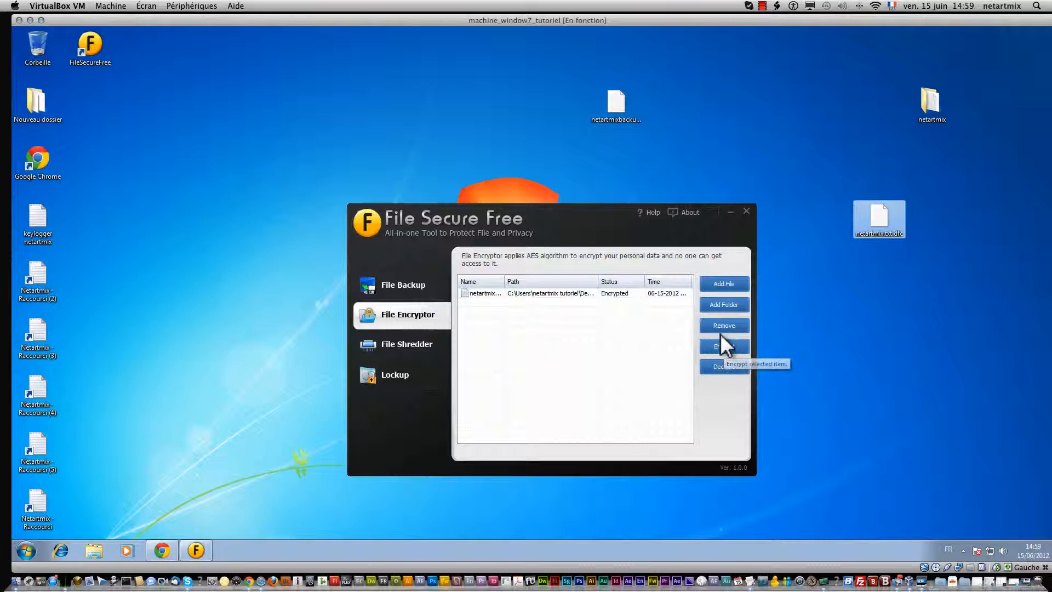
pyautogui.click(635, 294)
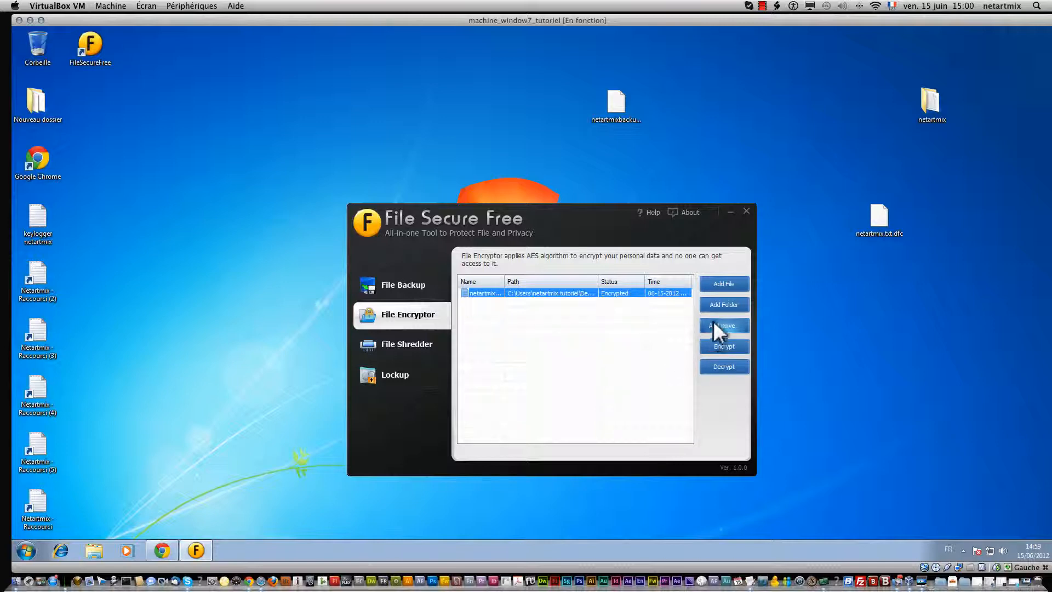
pyautogui.moveTo(74, 507); pyautogui.dragTo(42, 254)
# Step: Decrypt the netartmix entry using its password, clearing it from the list
pyautogui.click(109, 272)
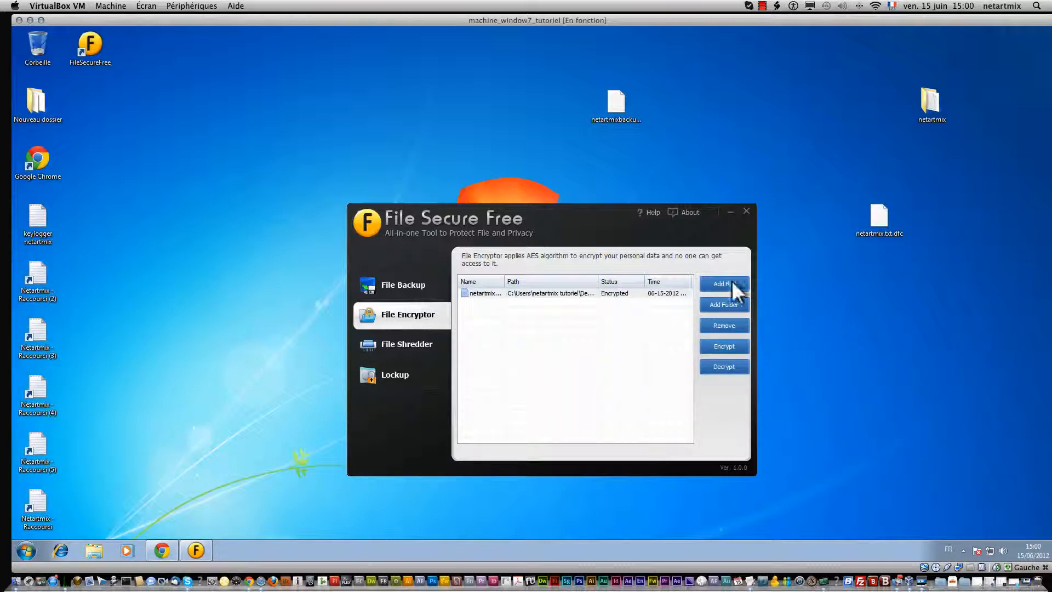
pyautogui.click(631, 294)
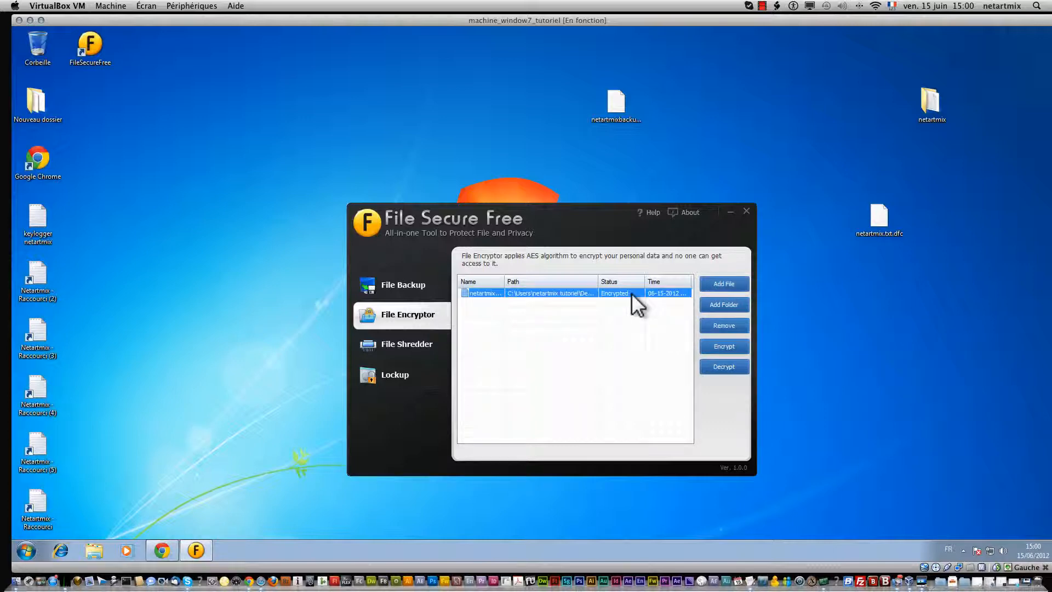
pyautogui.click(712, 345)
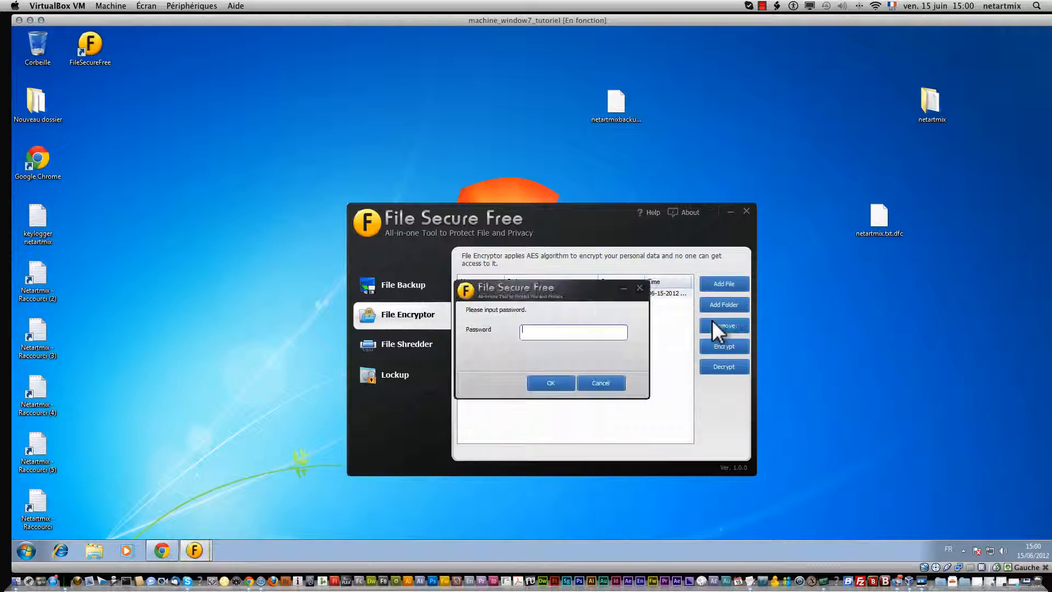
pyautogui.write('1234')
pyautogui.click(569, 382)
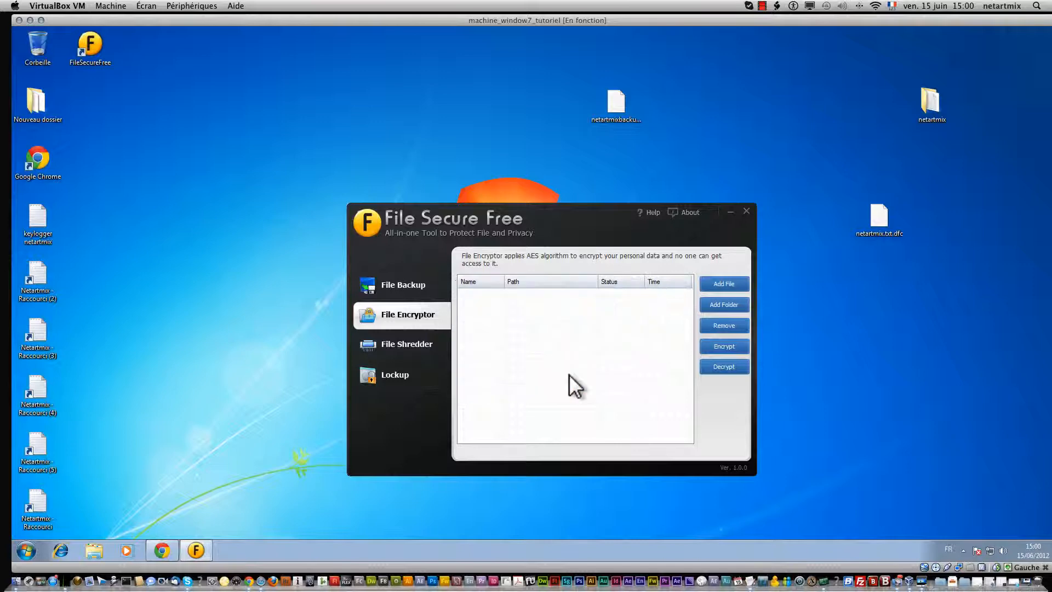
# Step: Delete netartmix.txt.dfc from the desktop via Supprimer and confirm
pyautogui.rightClick(865, 228)
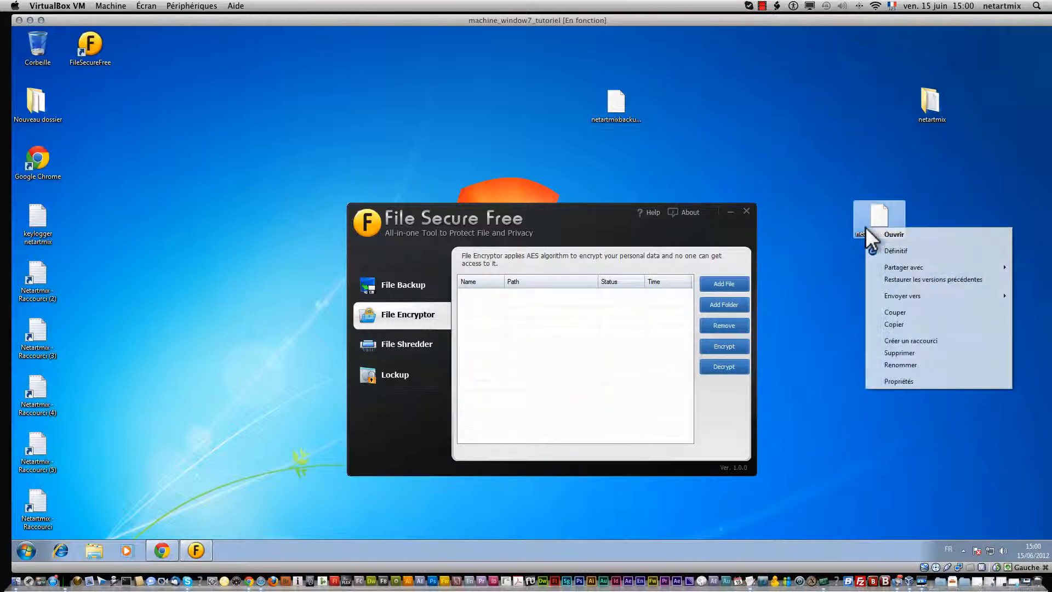
pyautogui.click(905, 353)
pyautogui.click(594, 335)
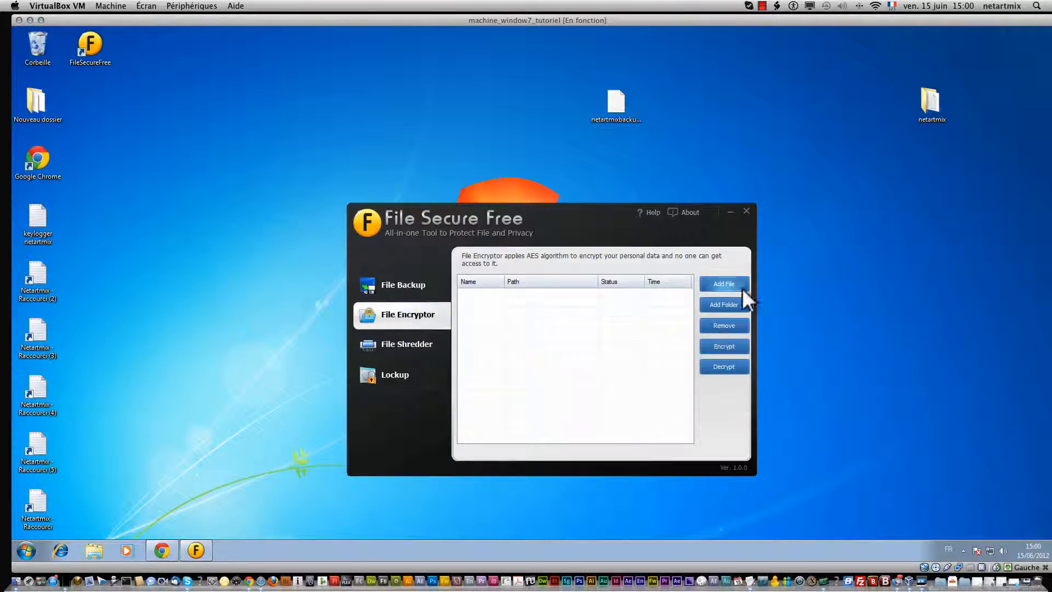
# Step: Try adding the Netartmix - Raccourci (2) desktop shortcut for encryption
pyautogui.click(739, 285)
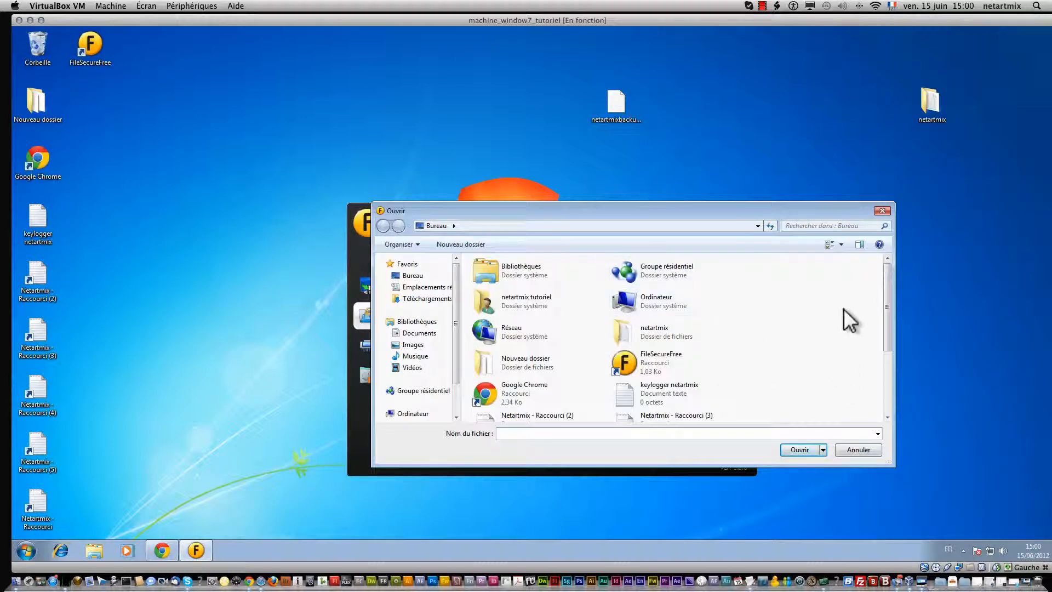
pyautogui.moveTo(884, 299); pyautogui.dragTo(888, 411)
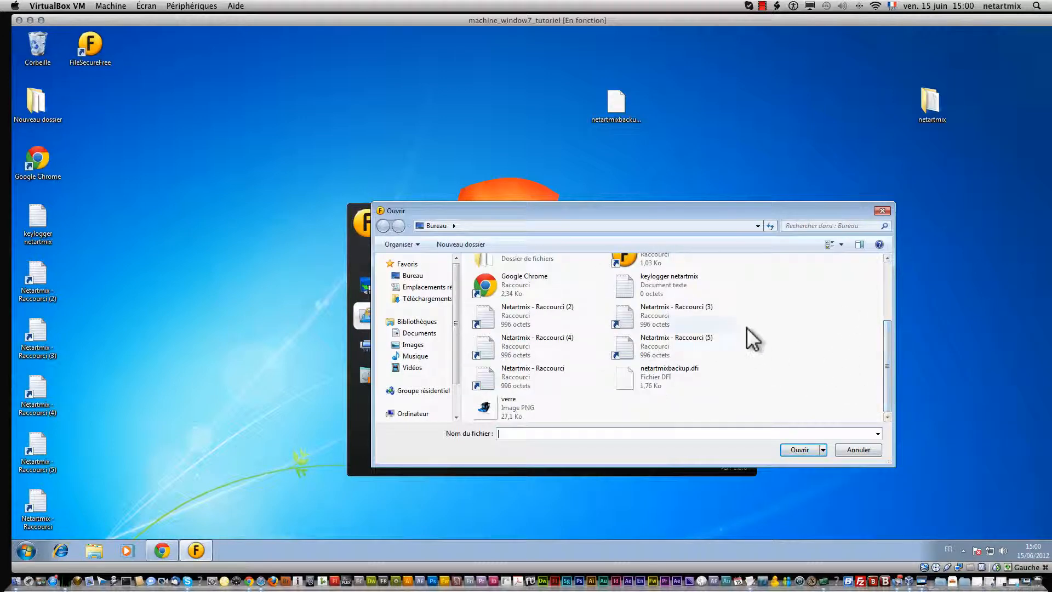
pyautogui.click(679, 320)
pyautogui.click(512, 306)
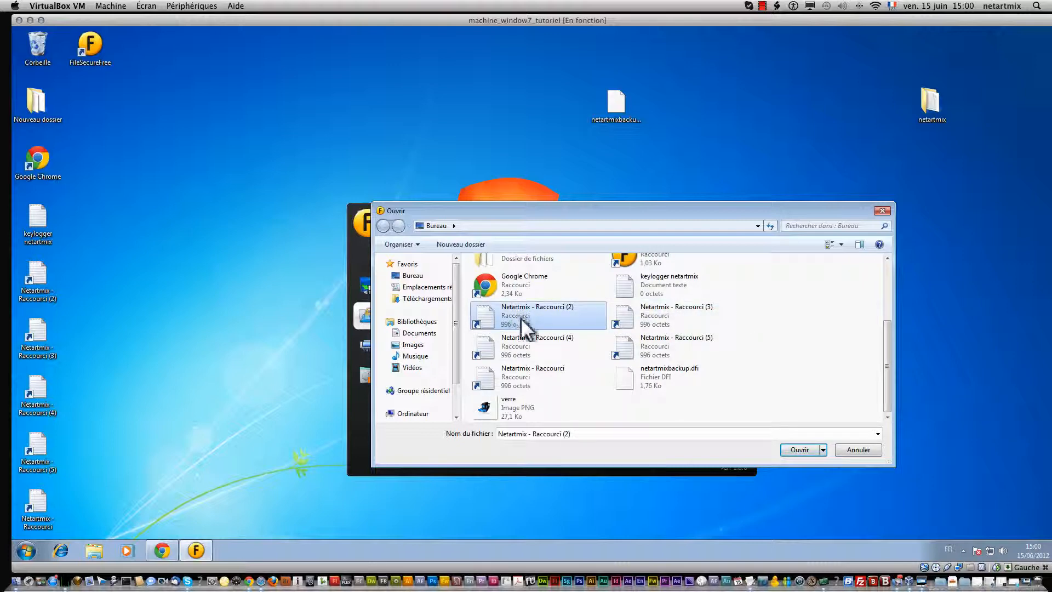
pyautogui.click(793, 448)
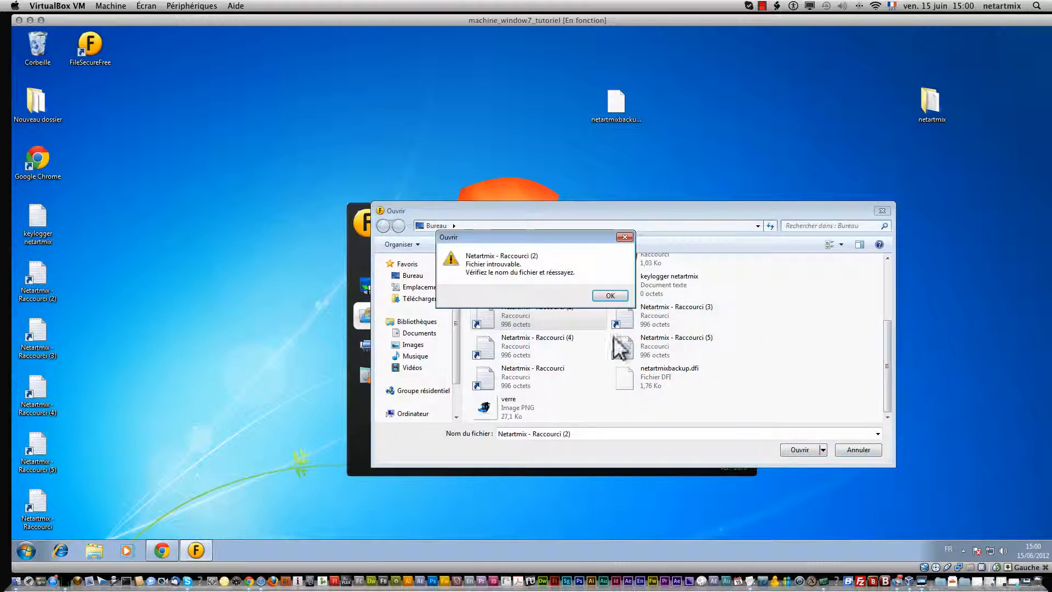
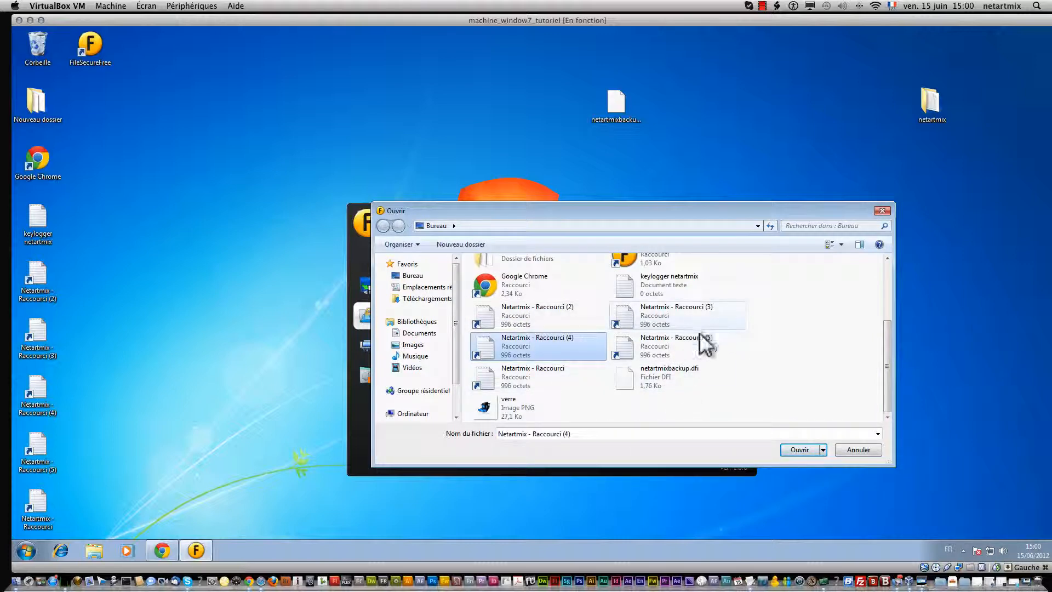
# Step: Pick the netartmix text document inside the netartmix folder in the Ouvrir dialog
pyautogui.scroll(3, 801, 357)
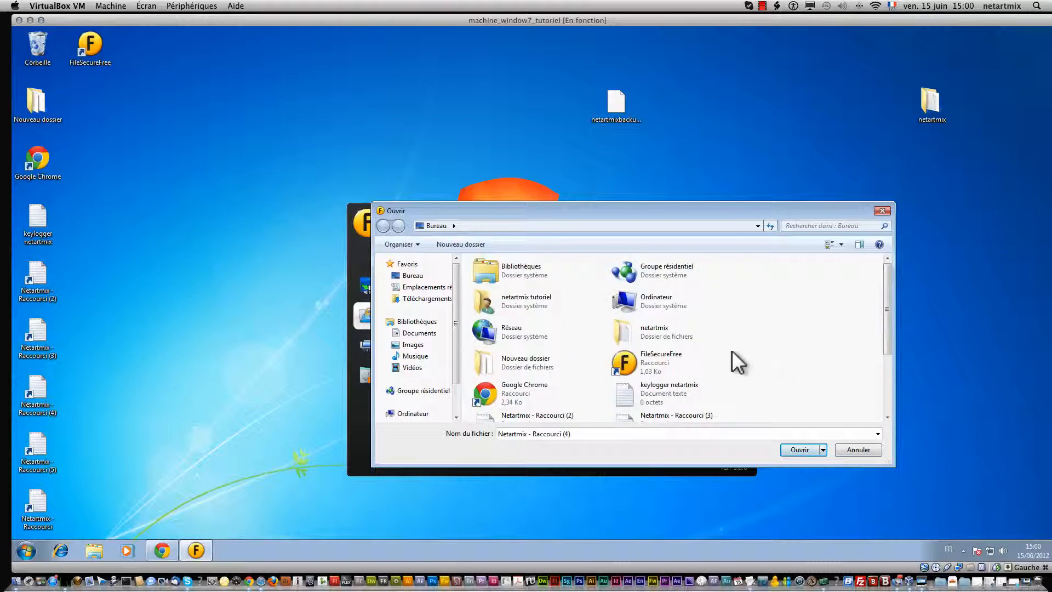
pyautogui.scroll(-3, 731, 354)
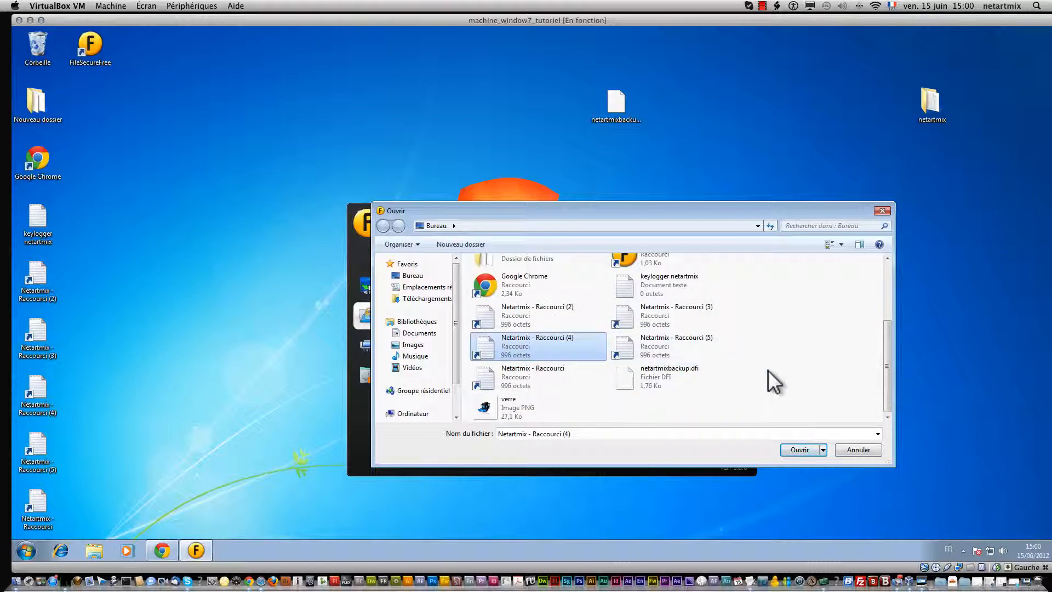
pyautogui.scroll(3, 768, 370)
pyautogui.doubleClick(660, 314)
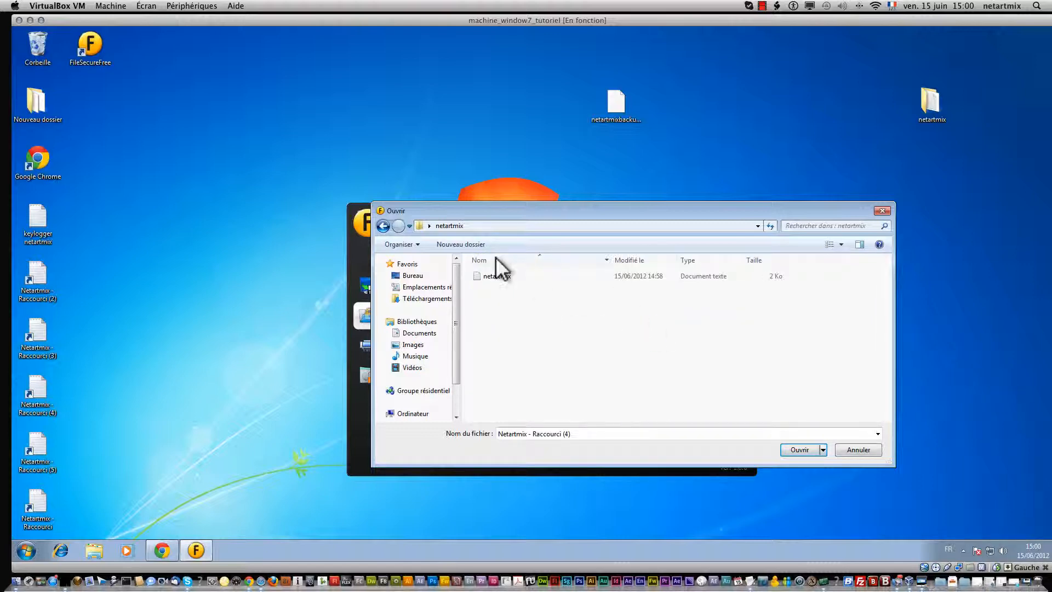
pyautogui.click(495, 275)
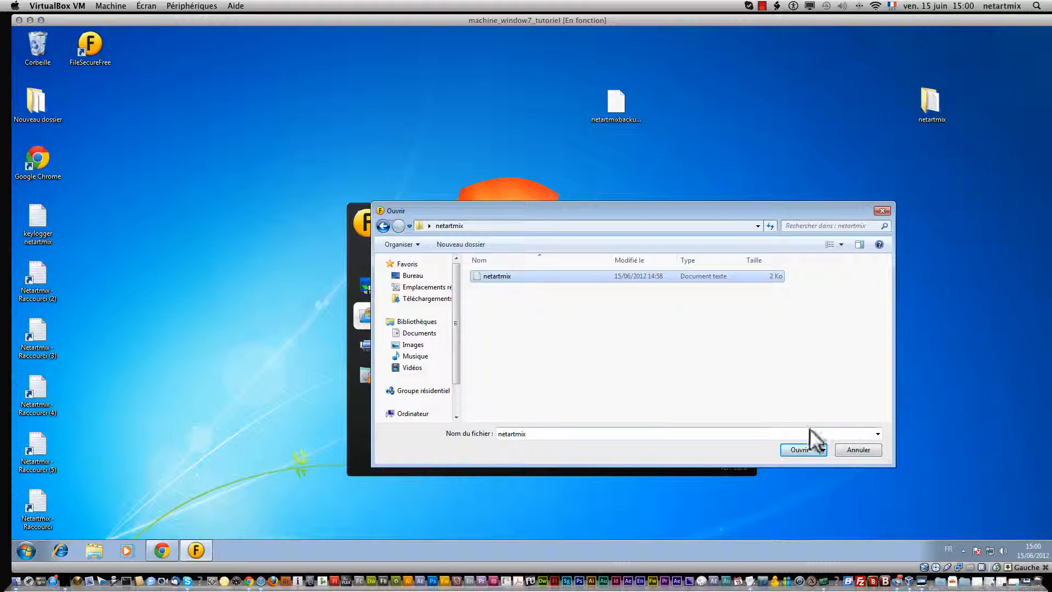
pyautogui.click(789, 448)
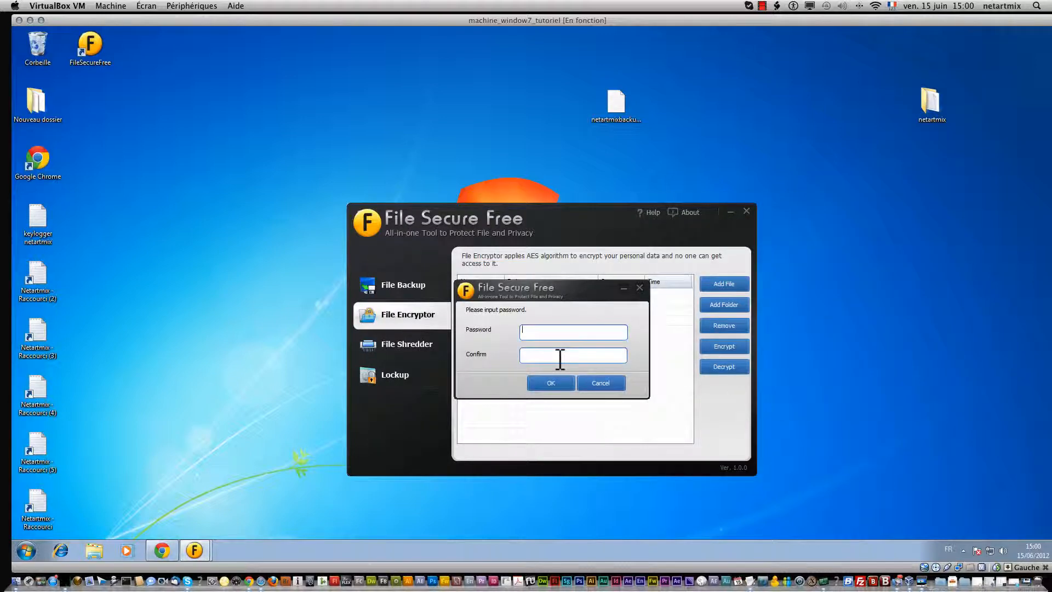
# Step: Enter the file's password, confirm it, and submit to encrypt netartmix
pyautogui.write('•••••')
pyautogui.click(560, 356)
pyautogui.write('••')
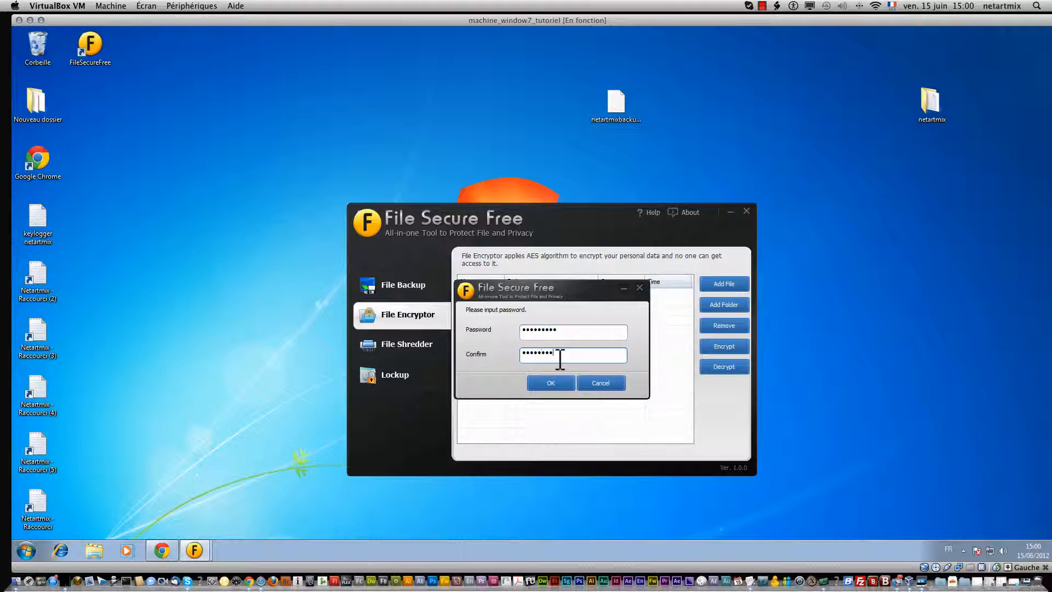
pyautogui.click(545, 378)
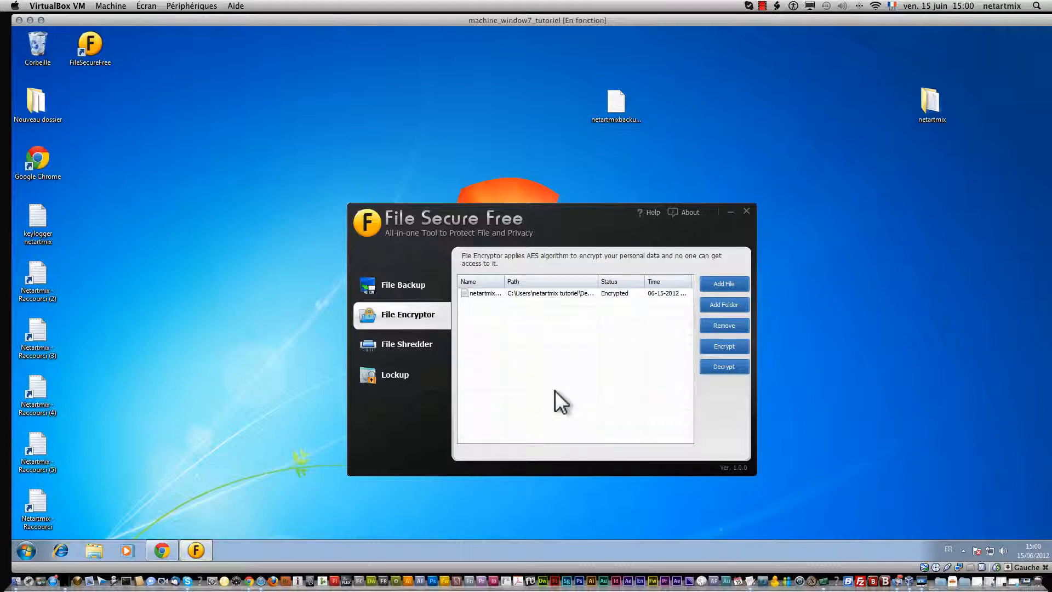
# Step: Try Encrypt on the netartmix entry, cancel the password prompt, and reselect the entry
pyautogui.click(650, 296)
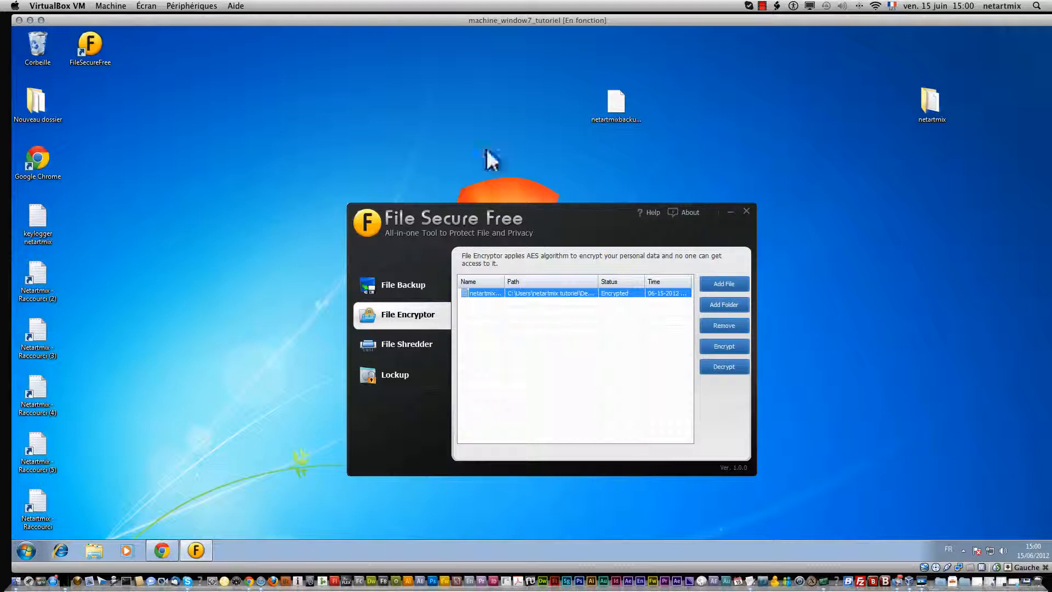
pyautogui.click(732, 346)
pyautogui.press('Escape')
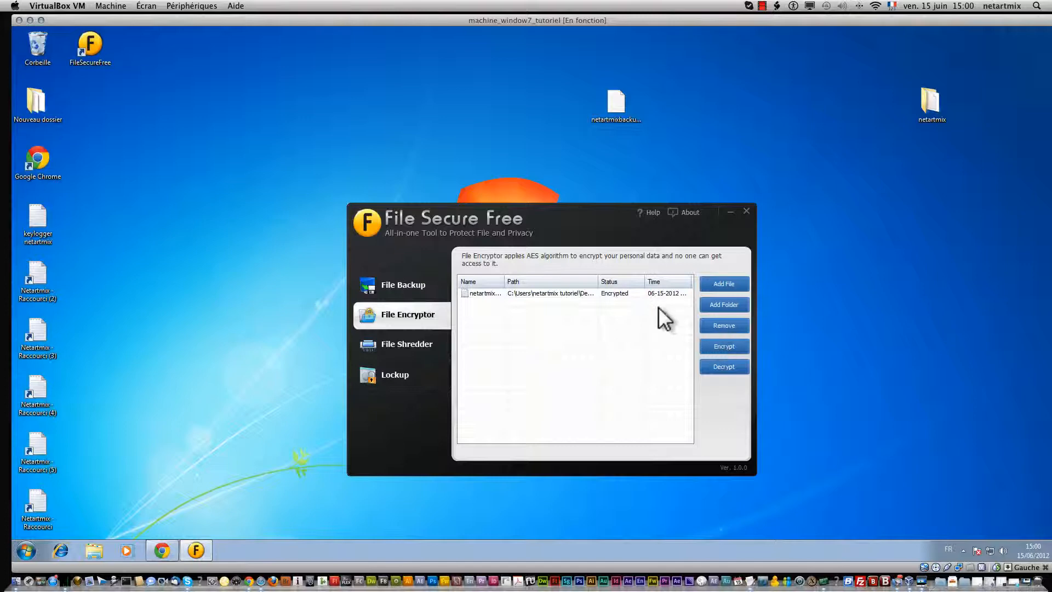
pyautogui.click(639, 295)
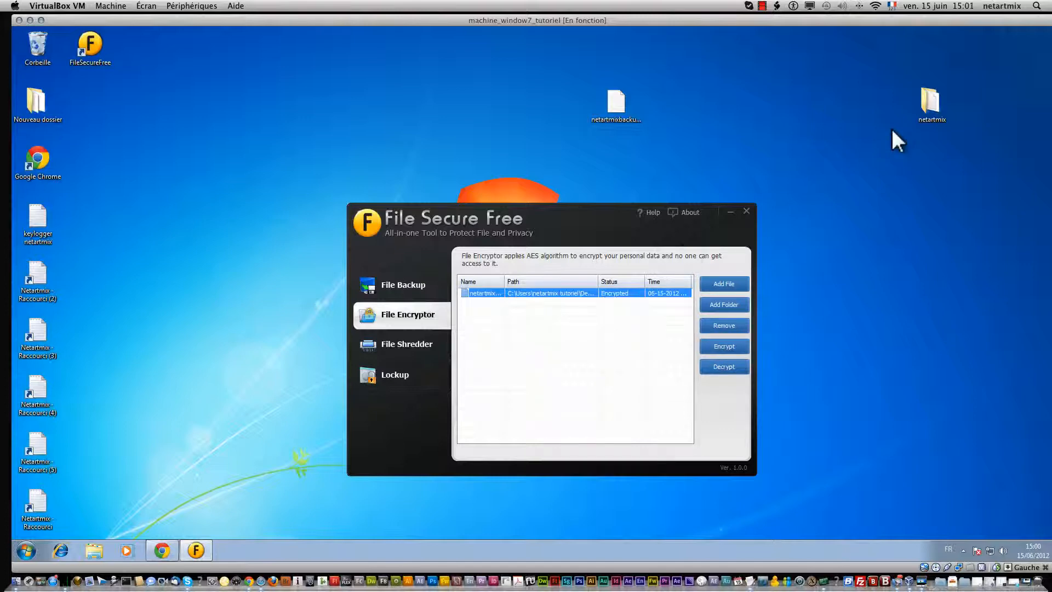
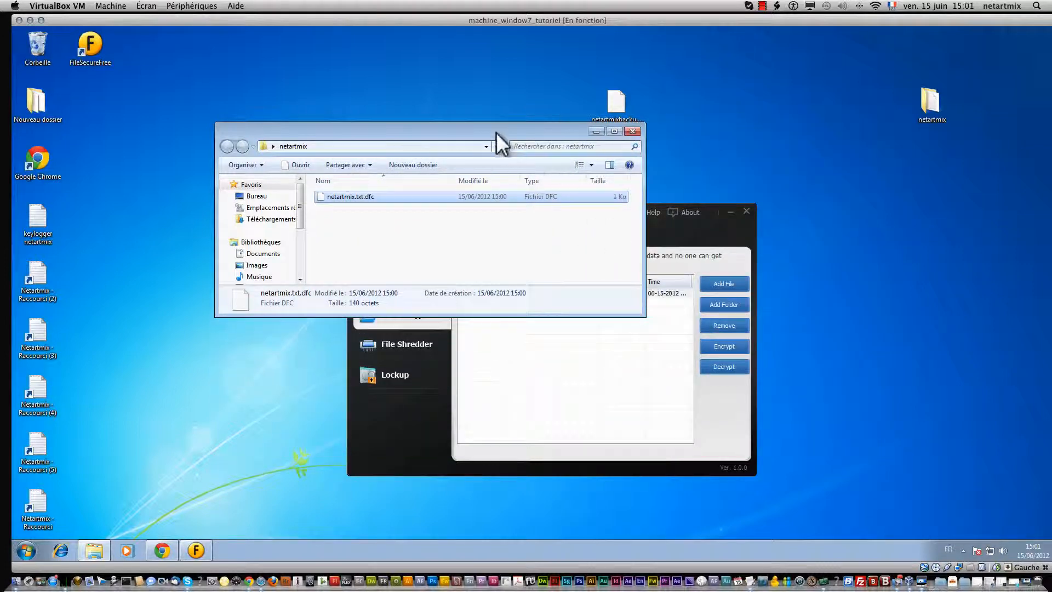
# Step: Move the netartmix folder window to the screen top and the File Secure Free window down below it
pyautogui.moveTo(500, 132); pyautogui.dragTo(423, 56)
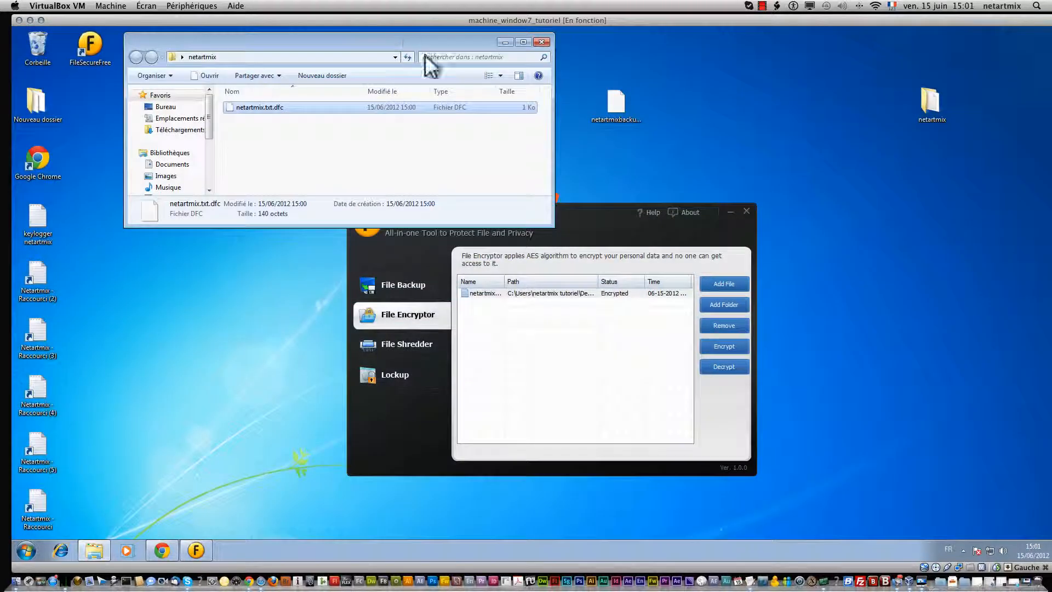
pyautogui.moveTo(609, 208); pyautogui.dragTo(579, 253)
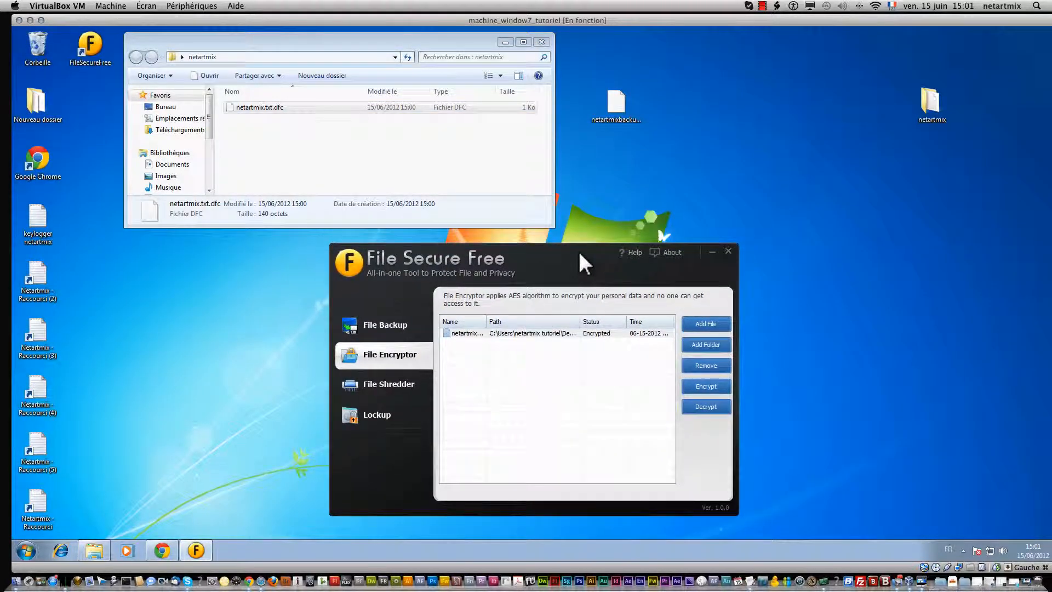
# Step: Decrypt the encrypted netartmix entry in File Encryptor by entering its password, fixing a mistyped attempt
pyautogui.click(628, 333)
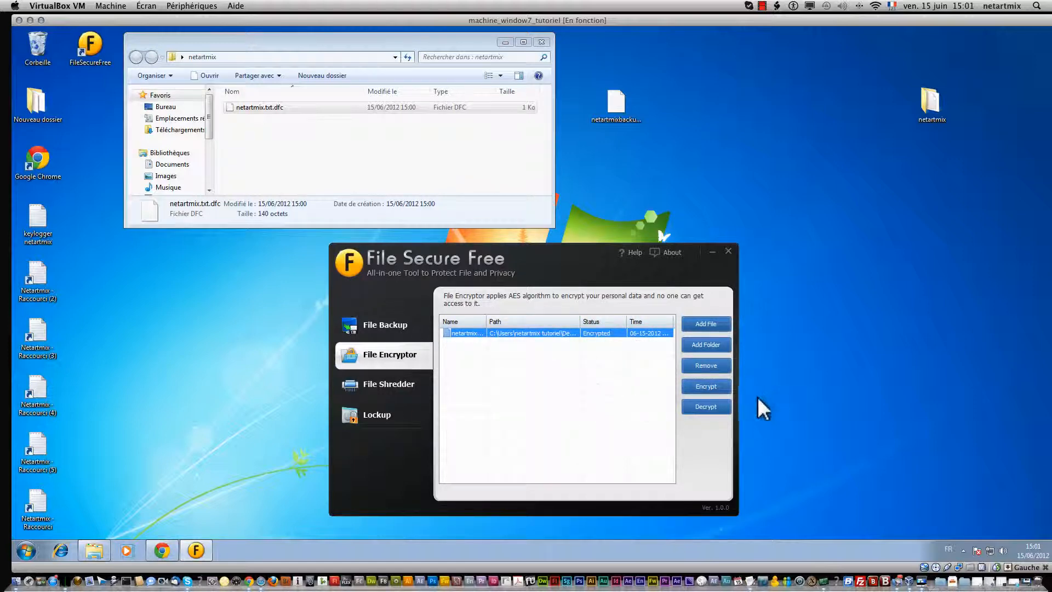
pyautogui.click(693, 405)
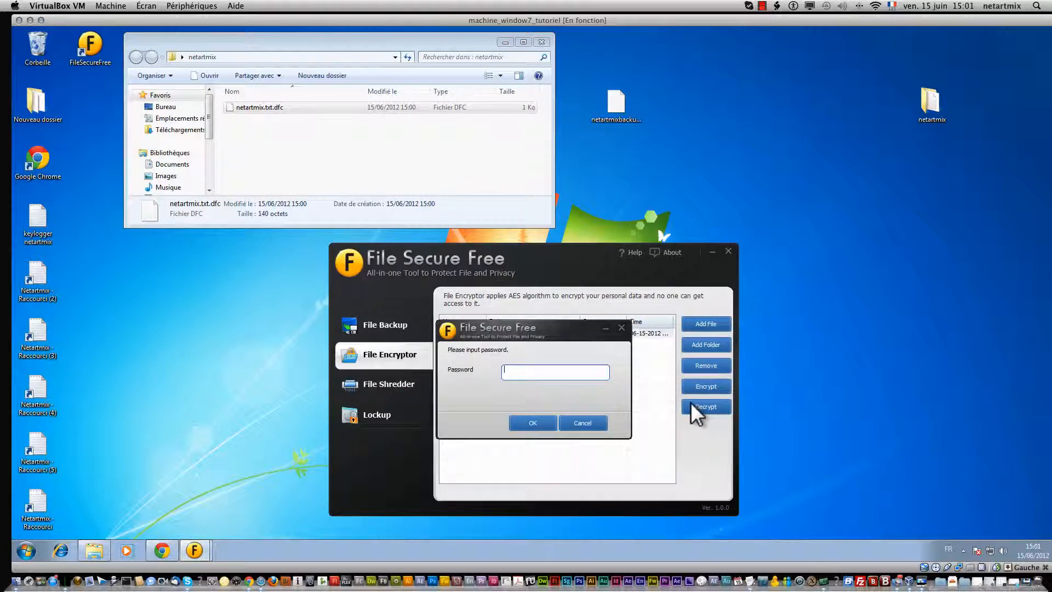
pyautogui.write('•••••••')
pyautogui.press('BackSpace')
pyautogui.press('BackSpace')
pyautogui.press('BackSpace')
pyautogui.press('BackSpace')
pyautogui.press('BackSpace')
pyautogui.press('BackSpace')
pyautogui.press('BackSpace')
pyautogui.write('••••••••')
pyautogui.press('Return')
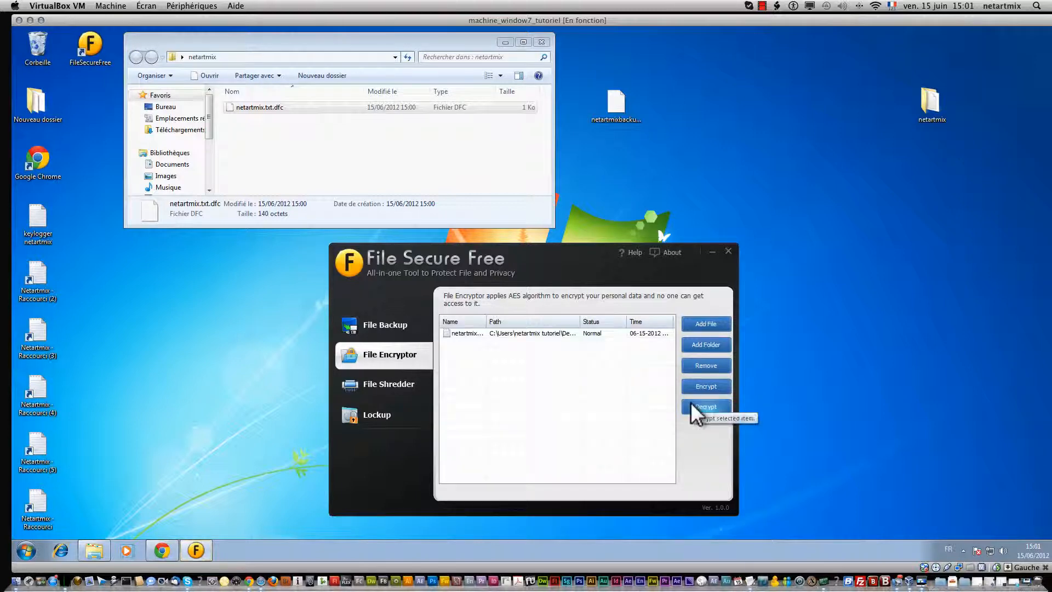
pyautogui.click(277, 107)
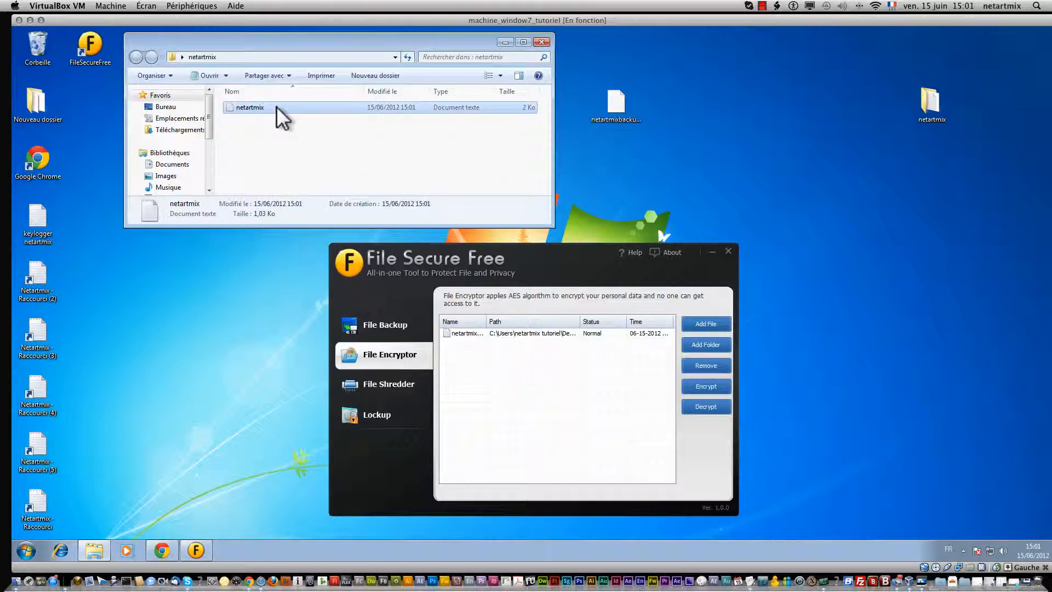
pyautogui.click(692, 386)
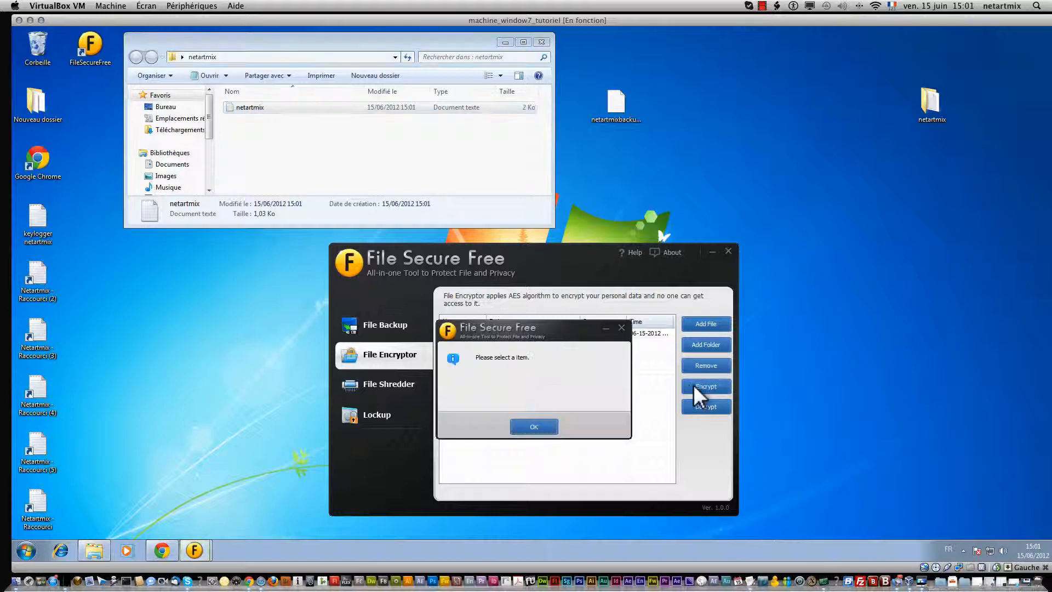
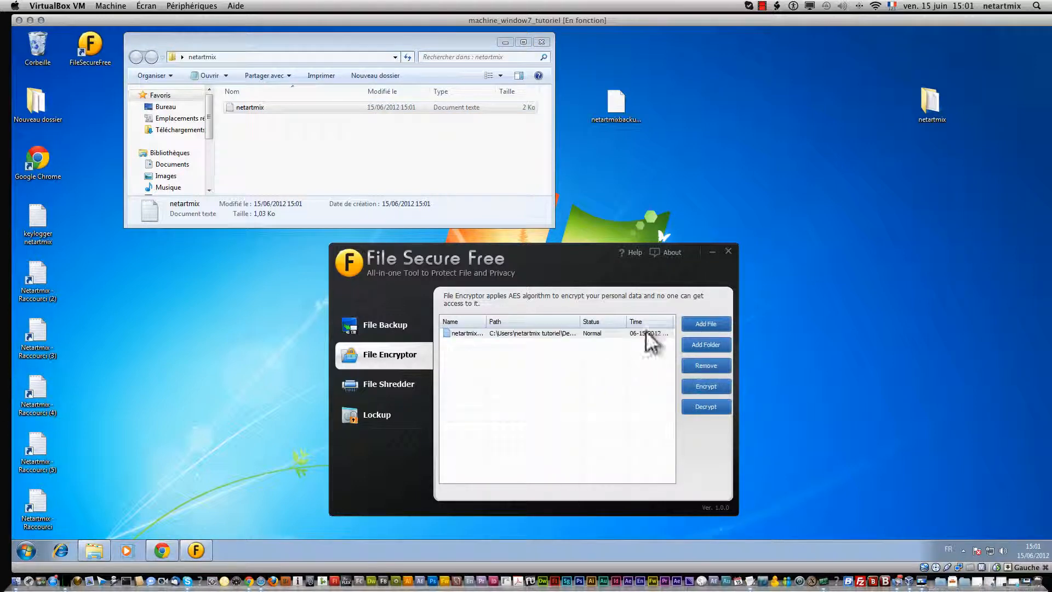
# Step: Encrypt the netartmix file, then start decrypting it but cancel the first password prompt
pyautogui.click(630, 332)
pyautogui.click(695, 382)
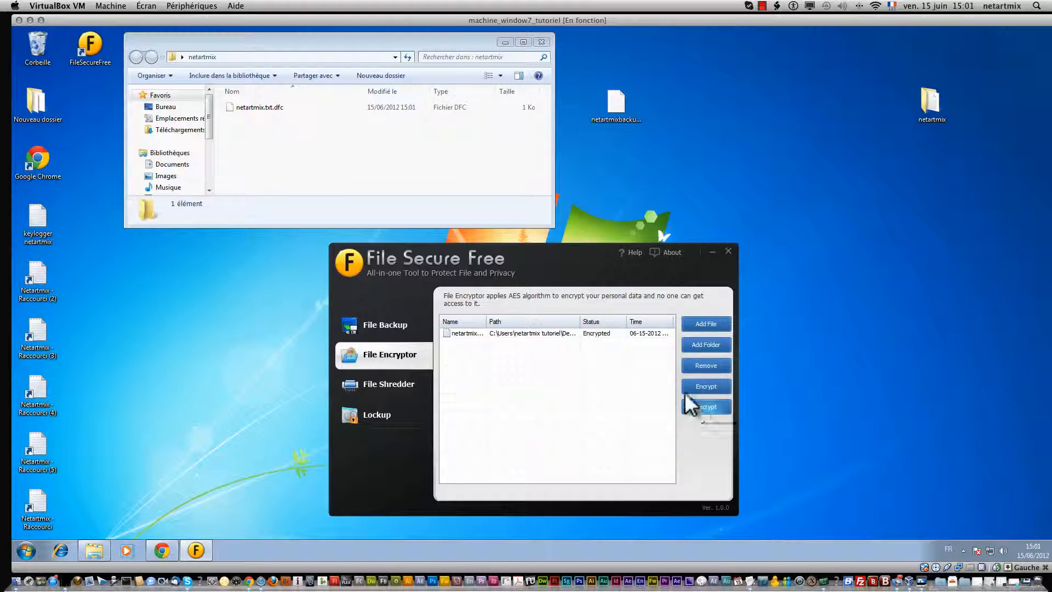
pyautogui.click(590, 335)
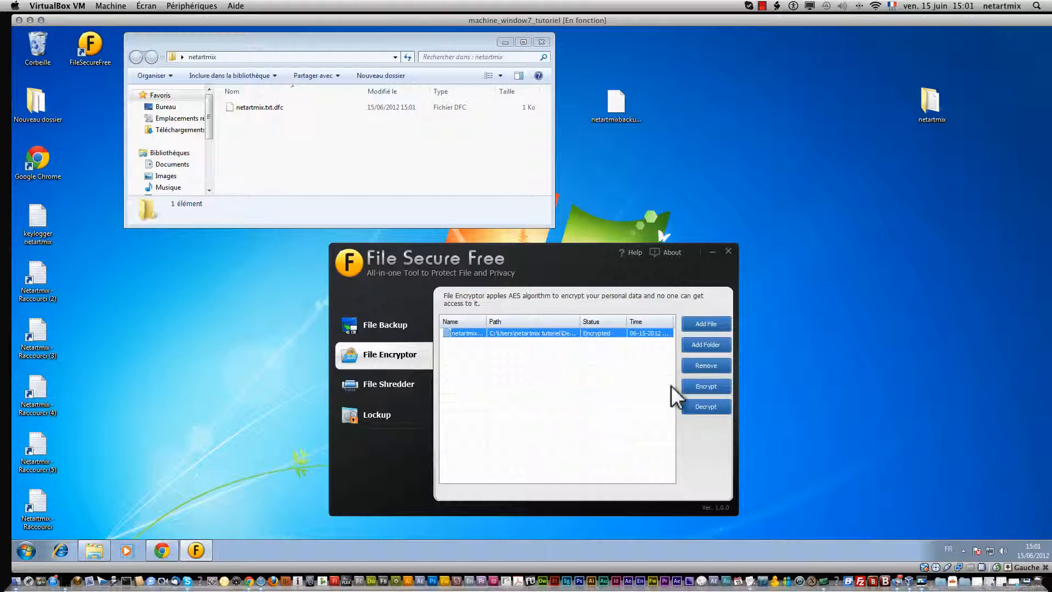
pyautogui.click(693, 406)
pyautogui.click(574, 423)
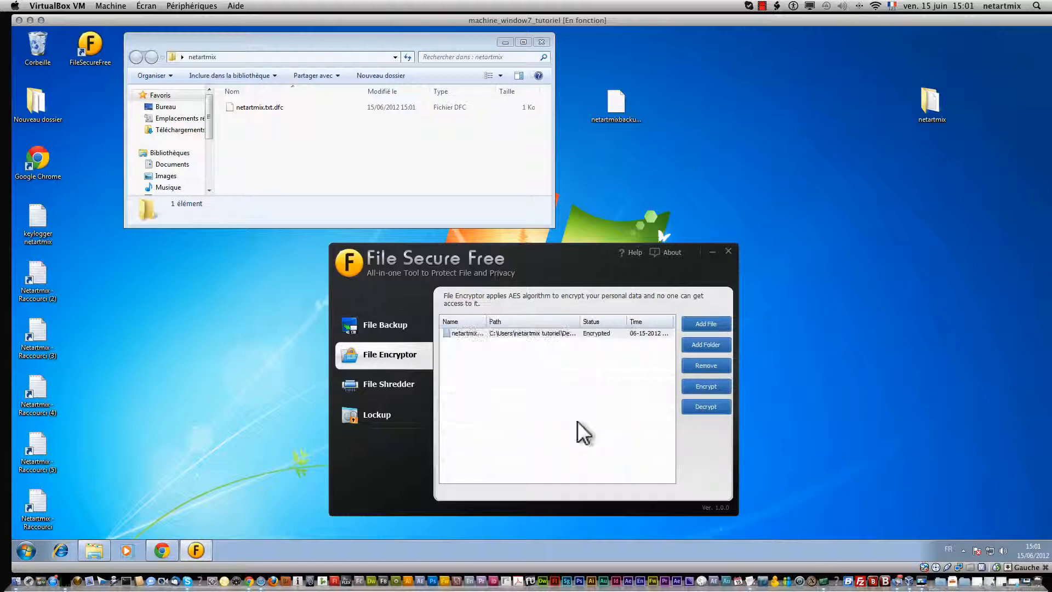
# Step: Decrypt netartmix with its password so its status returns to Normal
pyautogui.click(630, 334)
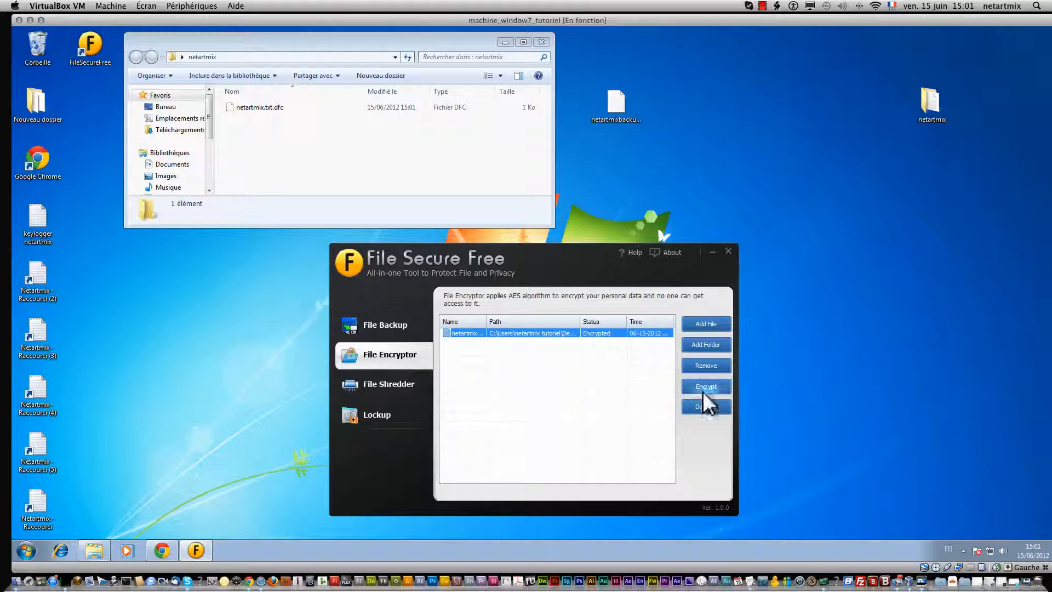
pyautogui.click(706, 408)
pyautogui.write('•••••••••')
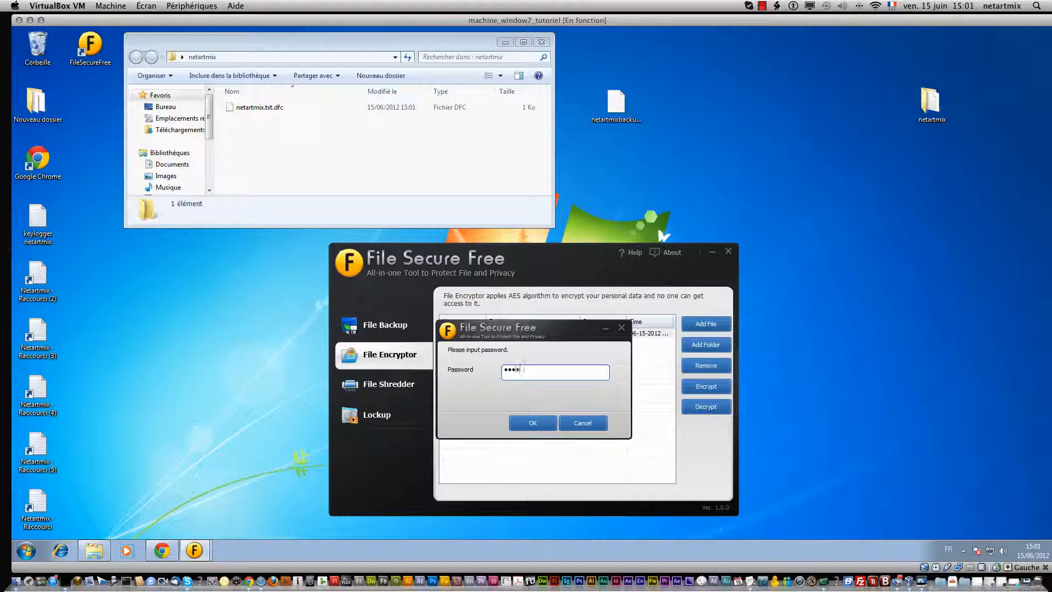
pyautogui.press('Return')
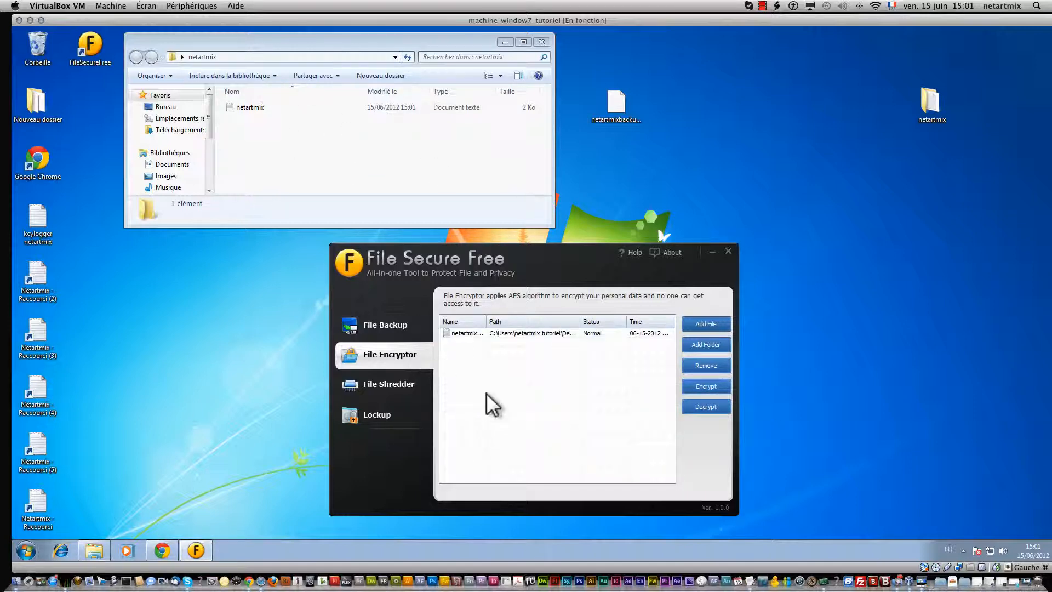
pyautogui.click(366, 386)
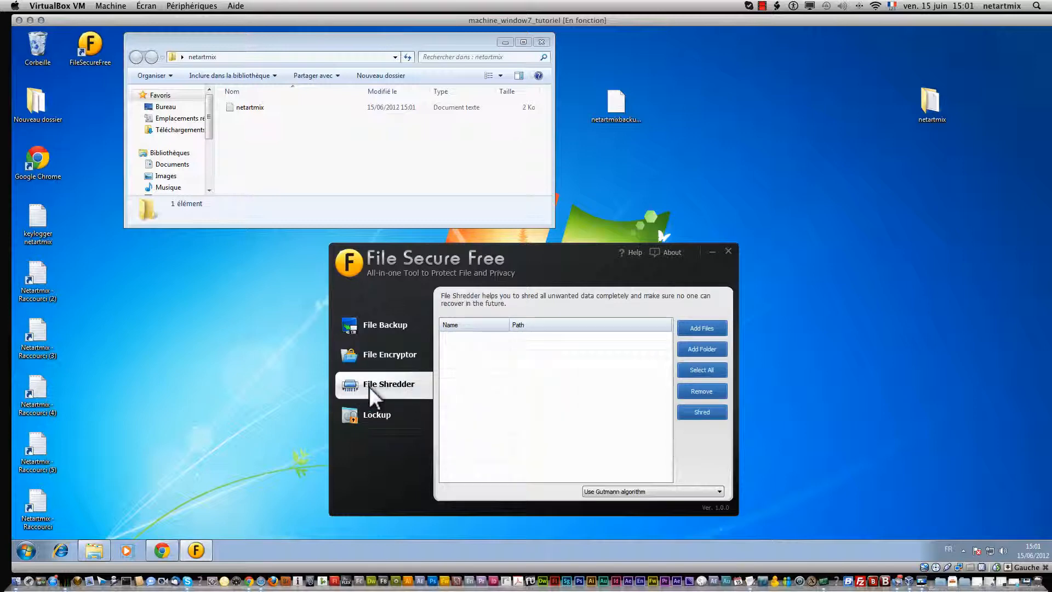
# Step: Add netartmix.txt to File Shredder, select it, and shred it with the Gutmann algorithm
pyautogui.click(703, 326)
pyautogui.click(511, 315)
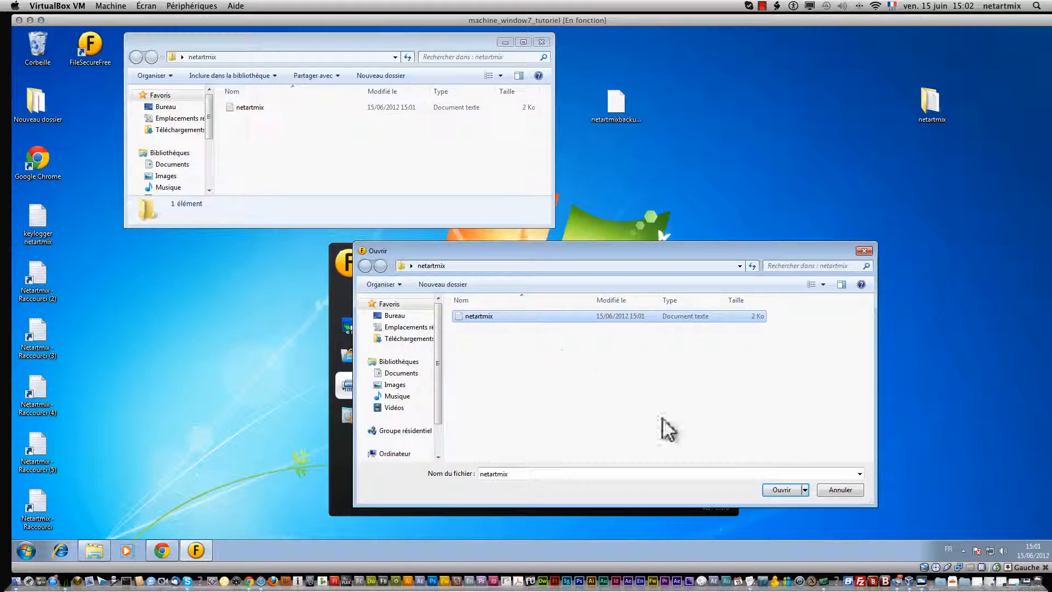
pyautogui.click(774, 489)
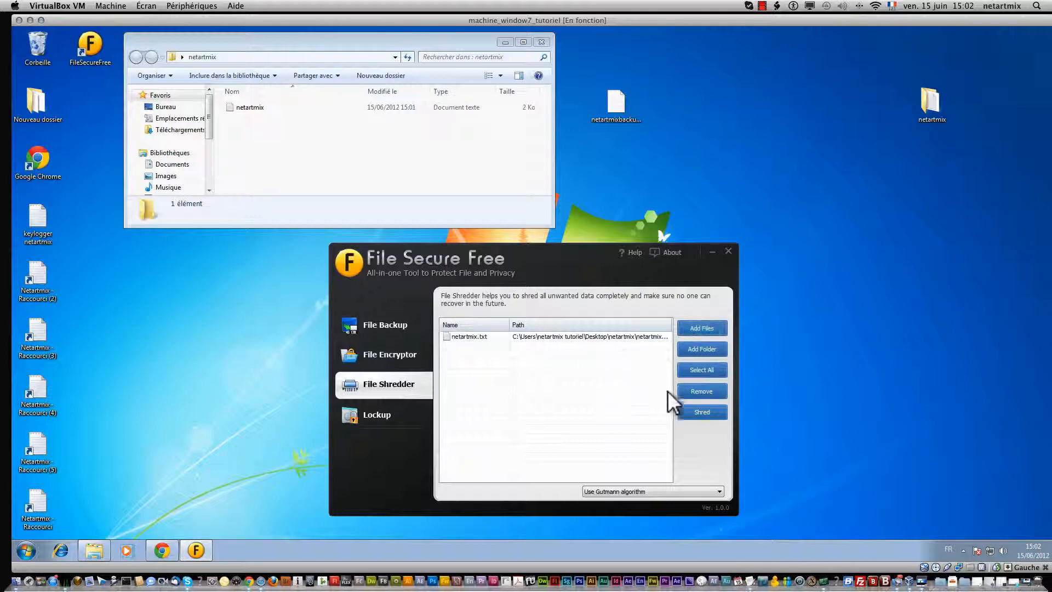
pyautogui.click(711, 369)
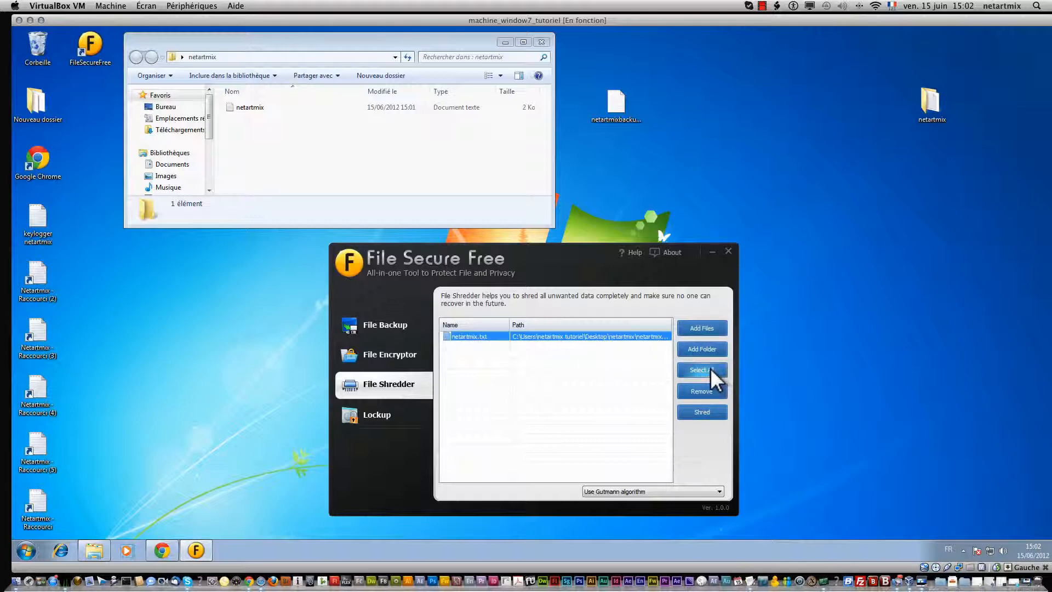
pyautogui.click(706, 418)
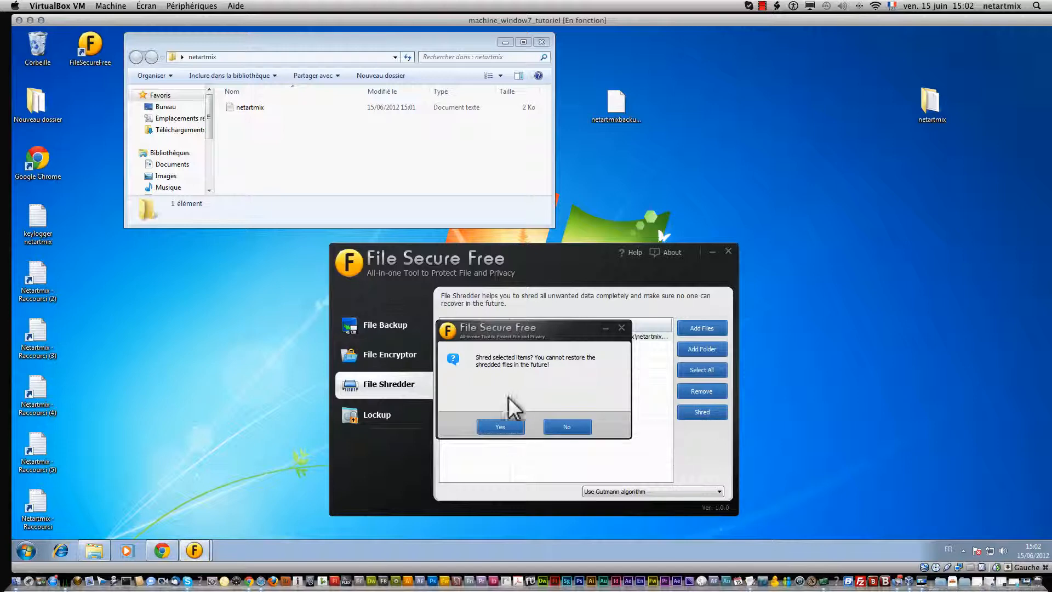
pyautogui.click(497, 420)
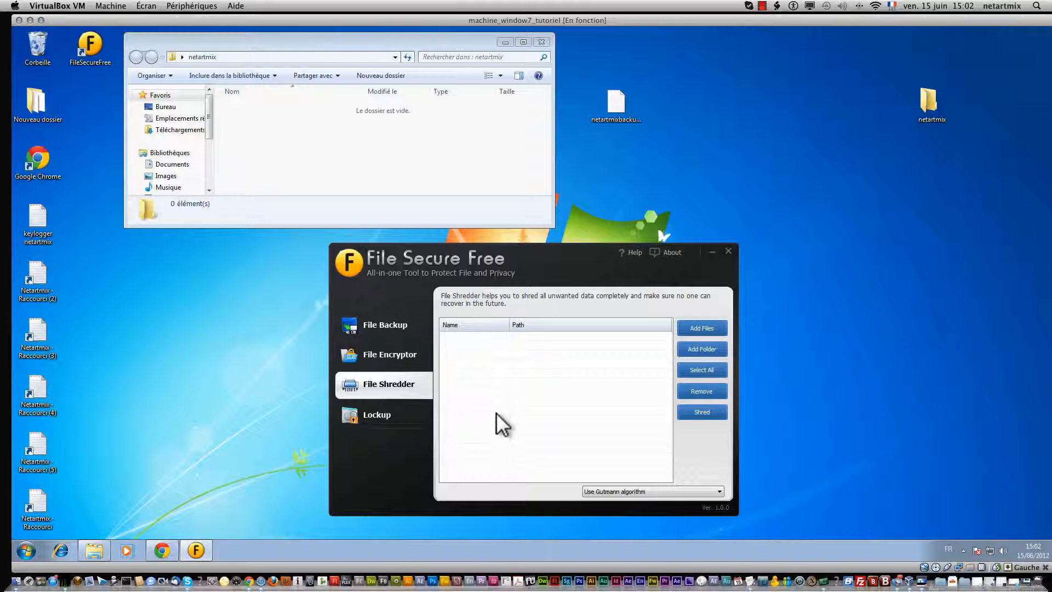
# Step: Permanently delete netartmix.txt.dfc from the Recycle Bin, then close the Corbeille window
pyautogui.click(347, 169)
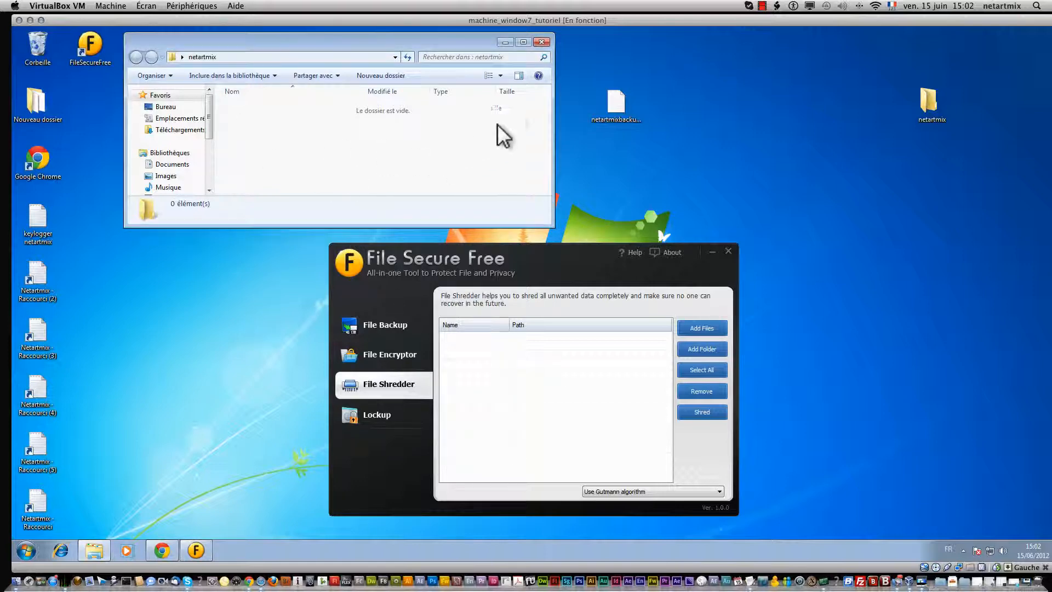
pyautogui.moveTo(333, 41); pyautogui.dragTo(375, 48)
pyautogui.rightClick(35, 45)
pyautogui.click(58, 48)
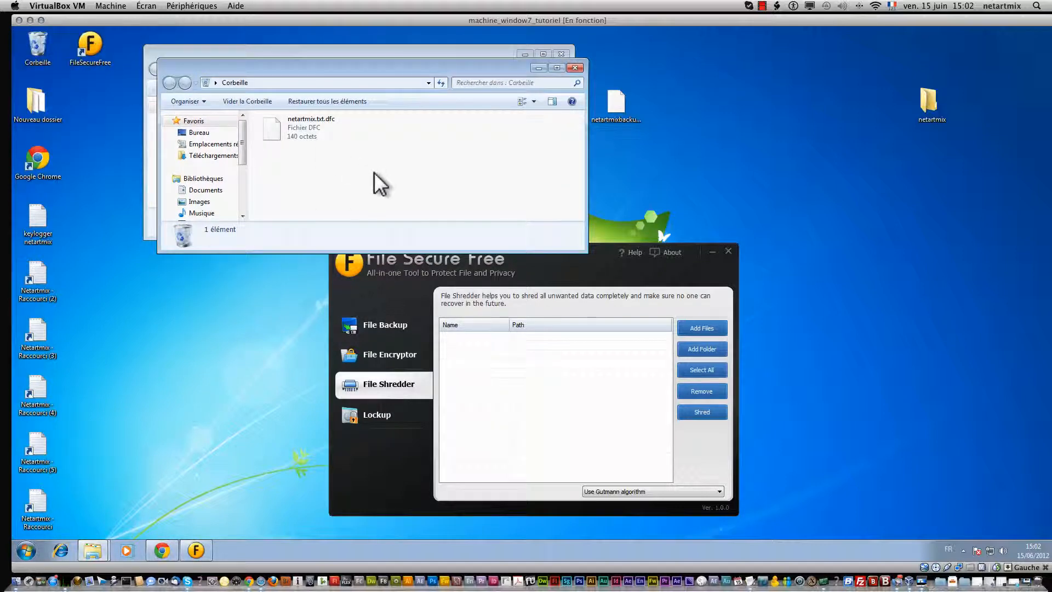
pyautogui.rightClick(297, 123)
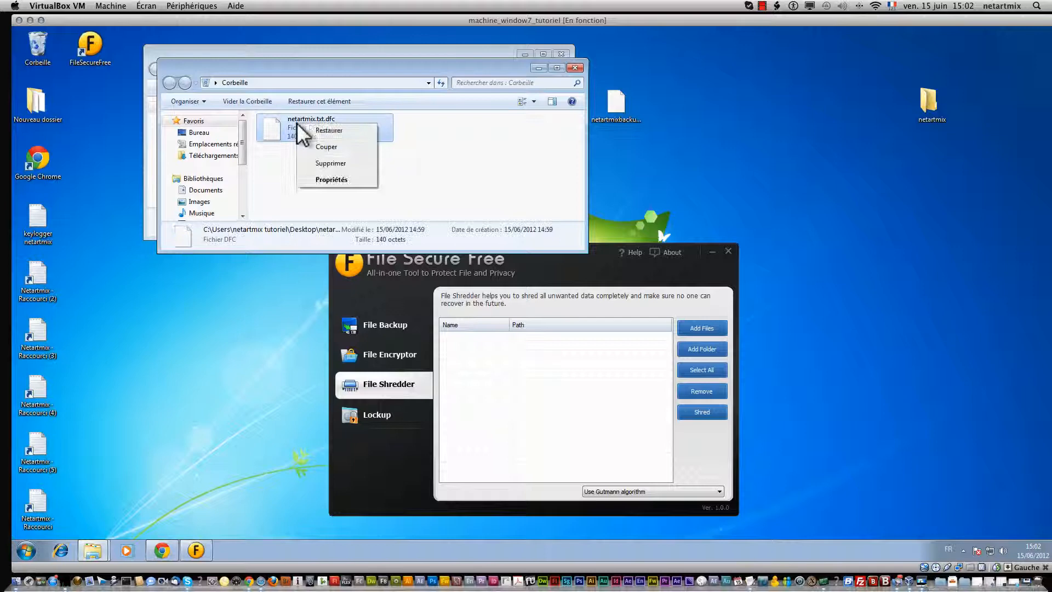
pyautogui.click(343, 162)
pyautogui.click(581, 332)
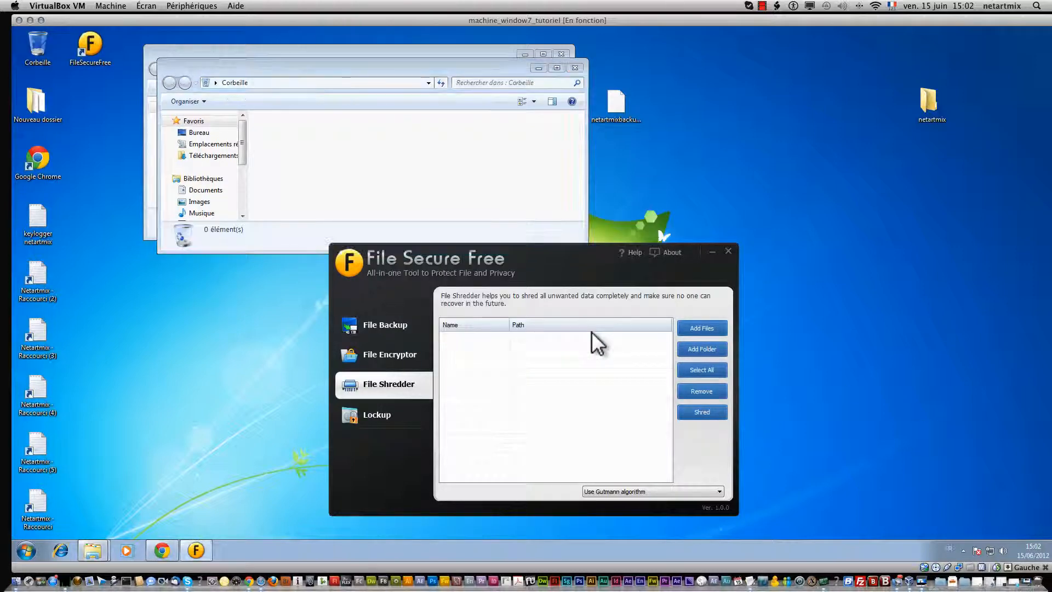
pyautogui.hotkey('alt', 'F4')
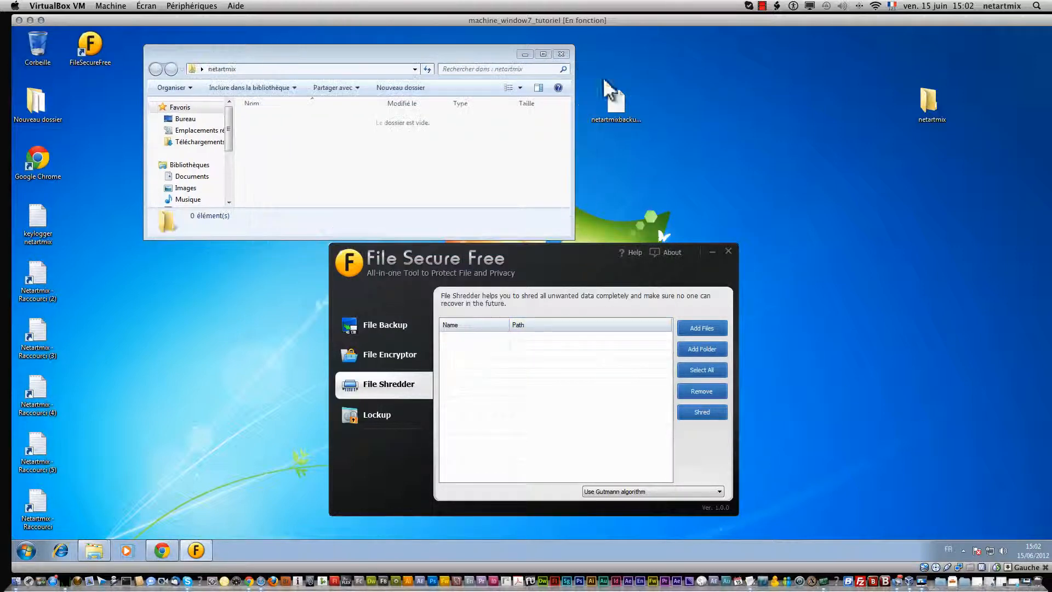
# Step: Create a new text document on the desktop named sdqsdqsd
pyautogui.rightClick(960, 309)
pyautogui.moveTo(1008, 387)
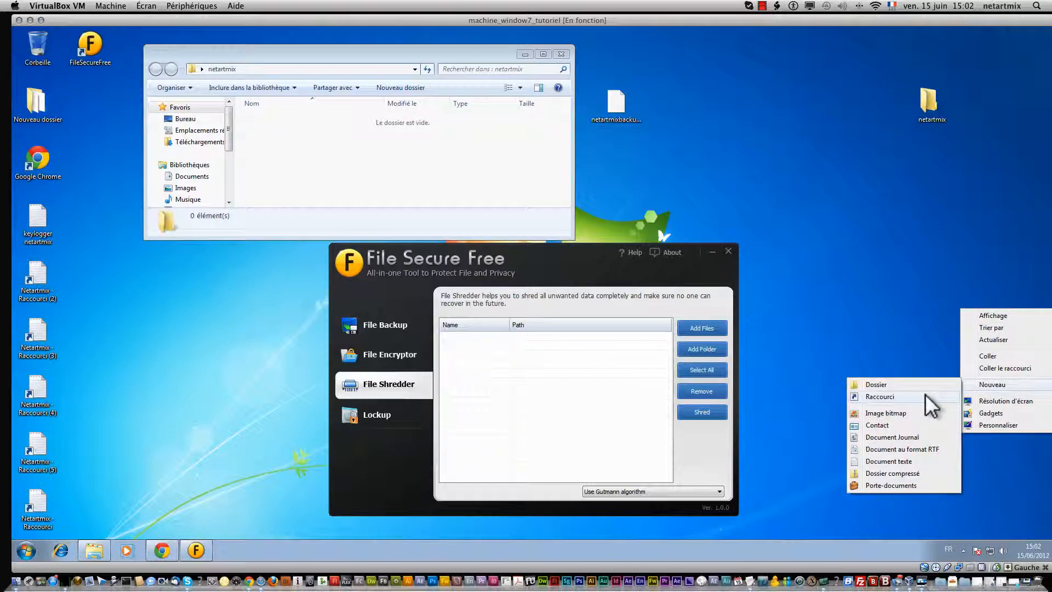
pyautogui.click(915, 460)
pyautogui.write('sdqsdqsd')
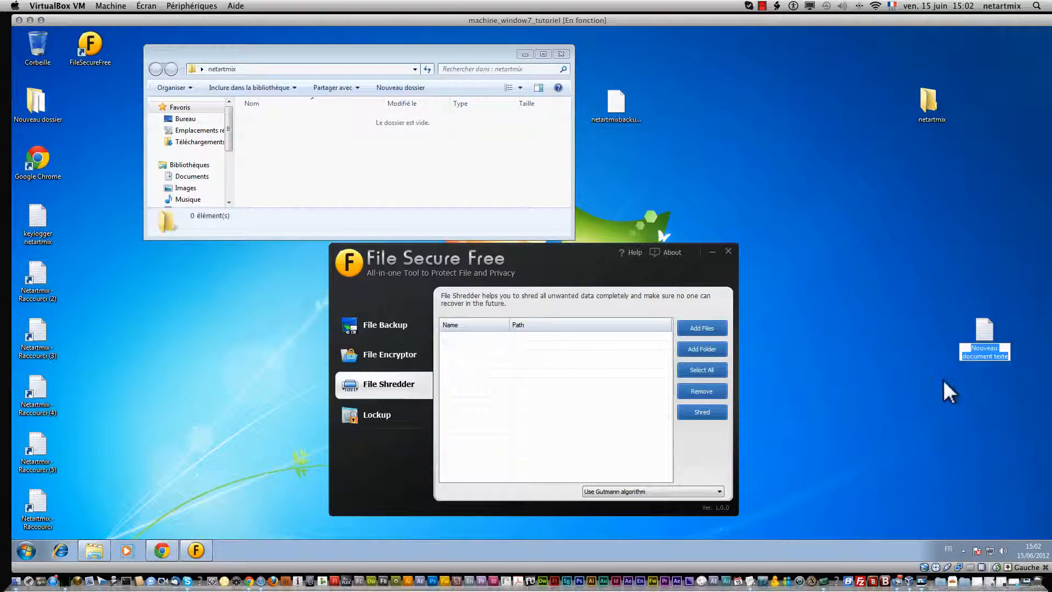
pyautogui.press('Return')
# Step: Open sdqsdqsd in Notepad and type 'qsdqsdqdsqsdqsdqsdqsdqsd' into it
pyautogui.rightClick(984, 333)
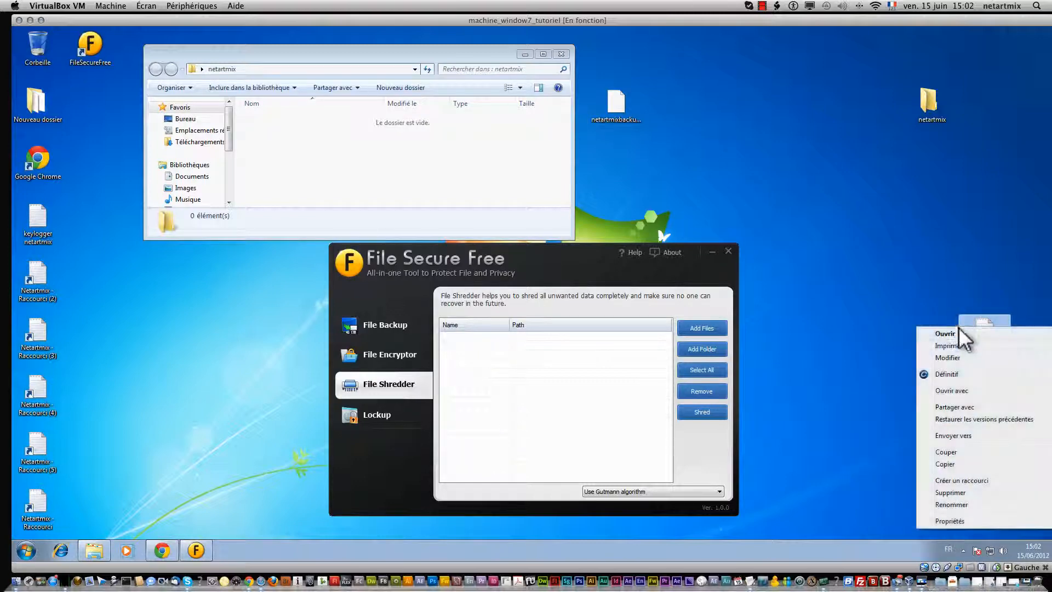
pyautogui.click(963, 335)
pyautogui.write('qsdqsdqdsqsdqsdqsdqsdqsd')
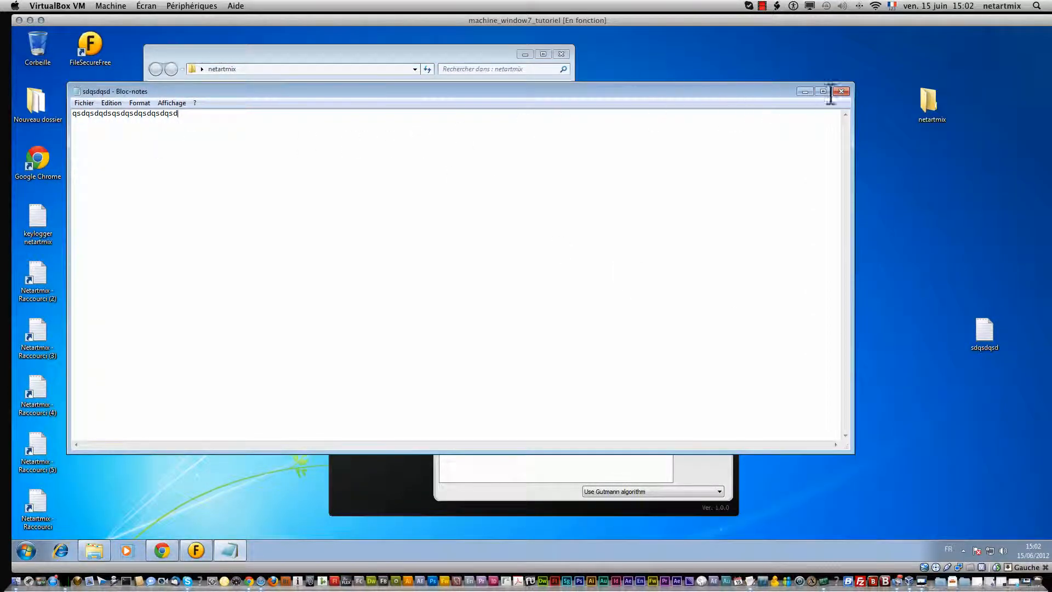
pyautogui.press('super+s')
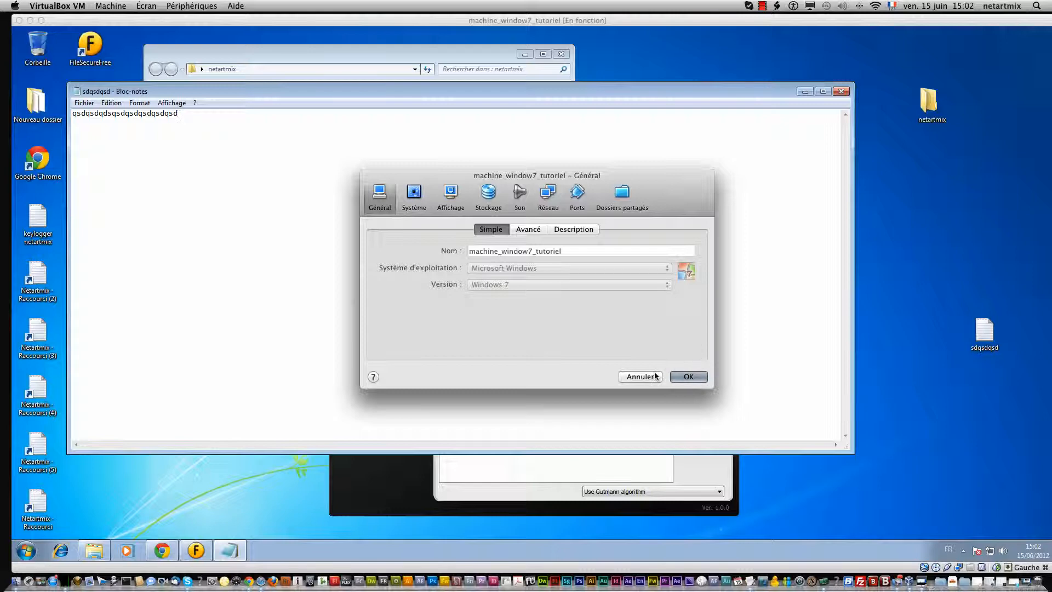
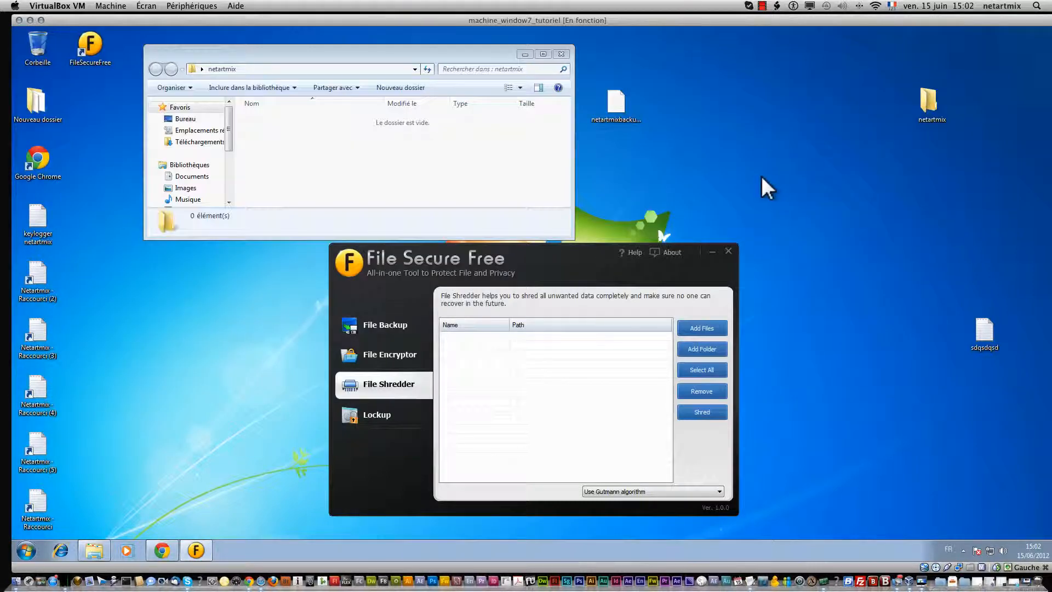
# Step: Add sdqsdqsd.txt from the Desktop (Bureau) to the File Shredder list and select all for shredding
pyautogui.click(687, 324)
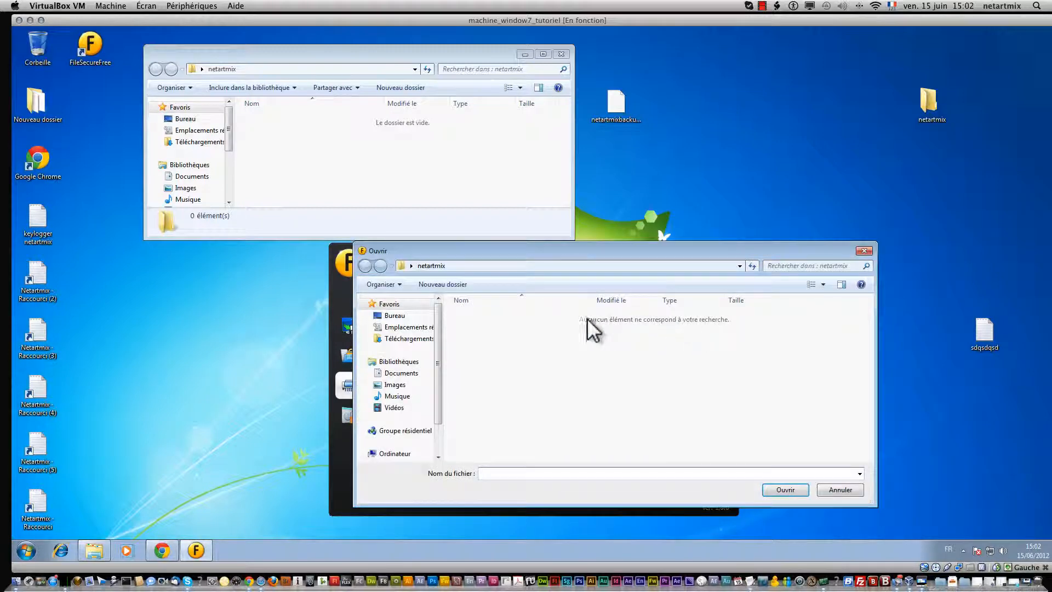
pyautogui.click(395, 316)
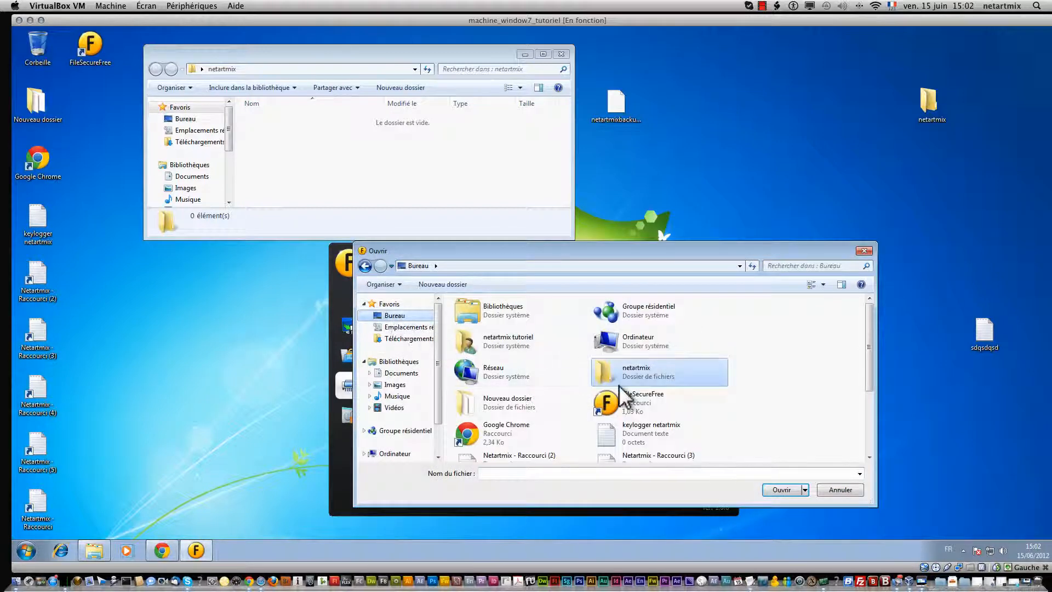
pyautogui.scroll(-3, 782, 406)
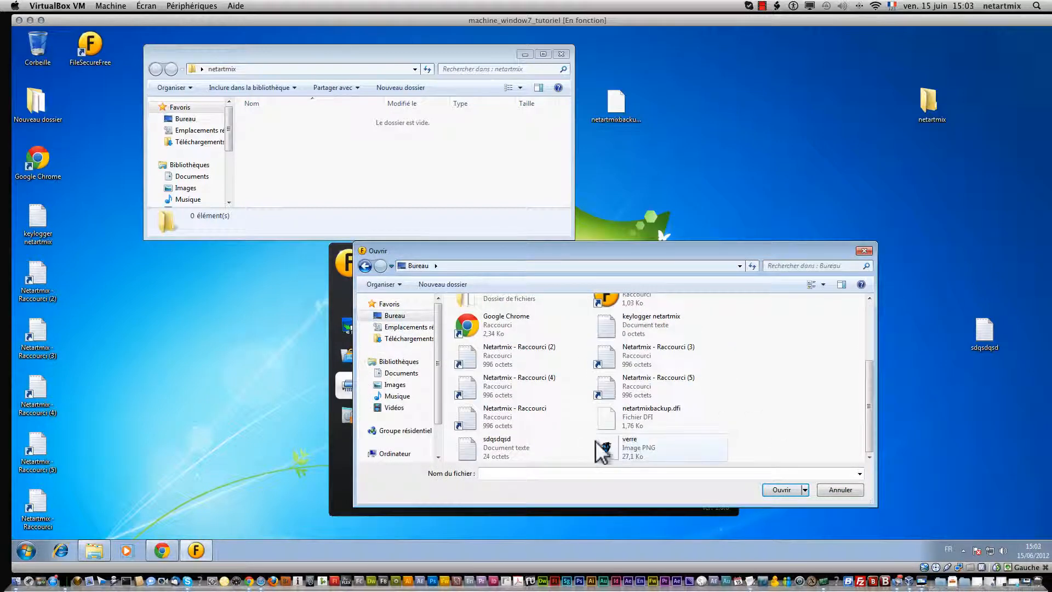
pyautogui.click(538, 442)
pyautogui.click(778, 491)
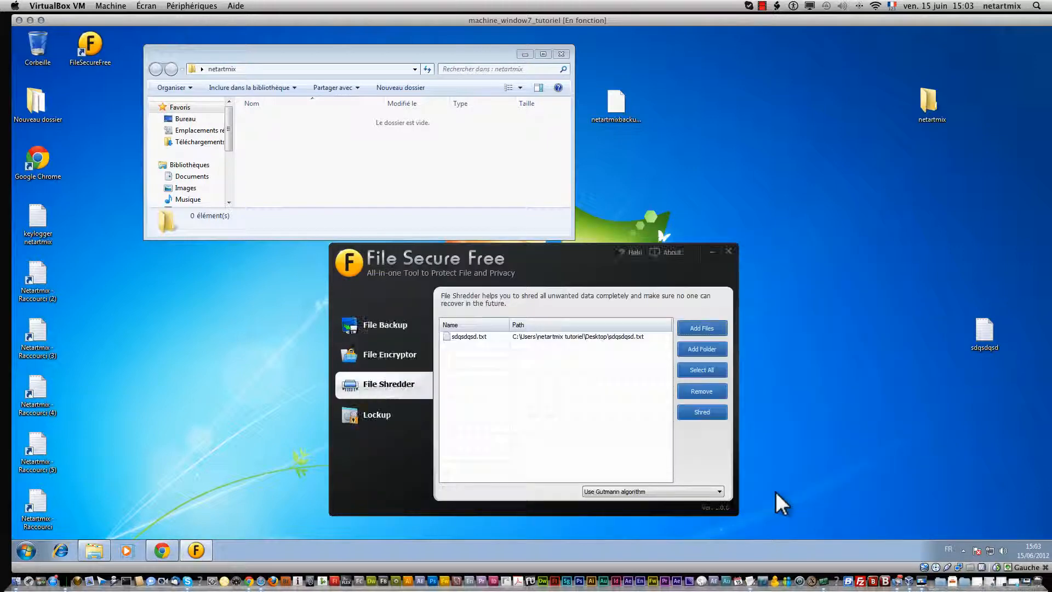
pyautogui.click(702, 371)
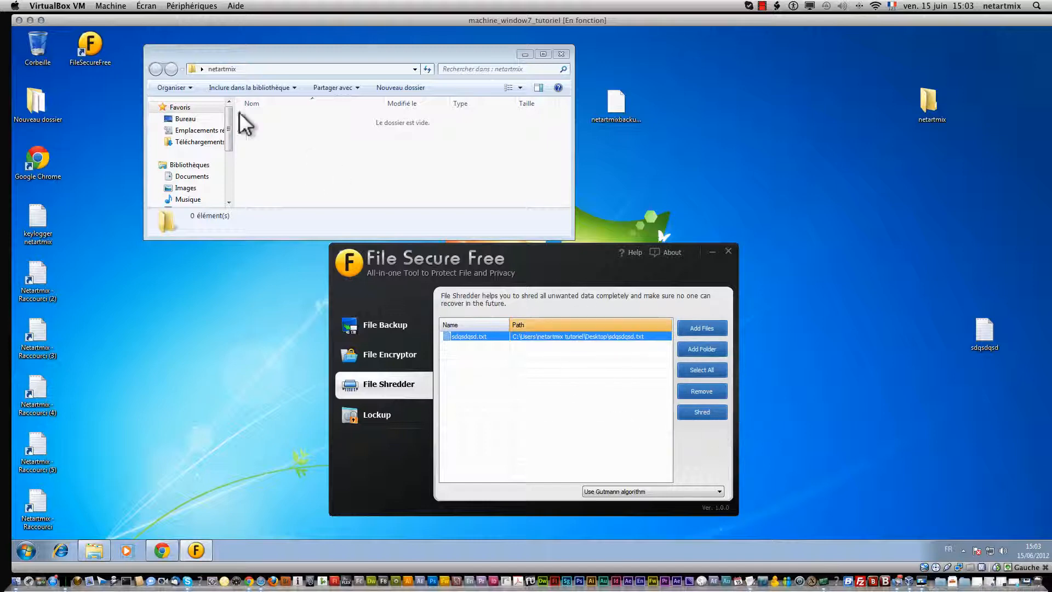
# Step: Open the Recycle Bin, then shred sdqsdqsd.txt in File Secure Free, confirming with Yes
pyautogui.rightClick(28, 37)
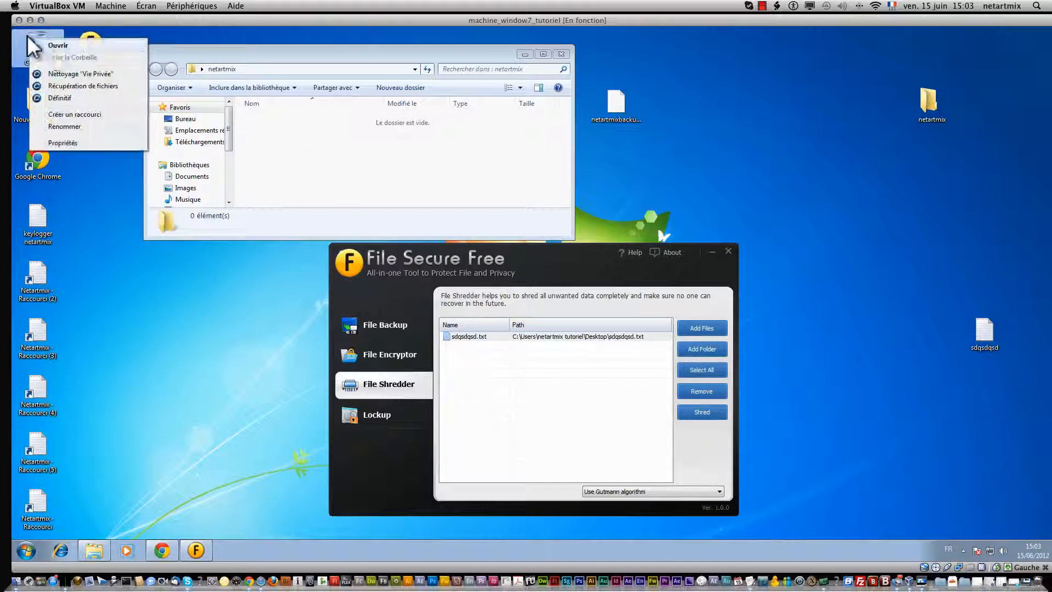
pyautogui.click(43, 42)
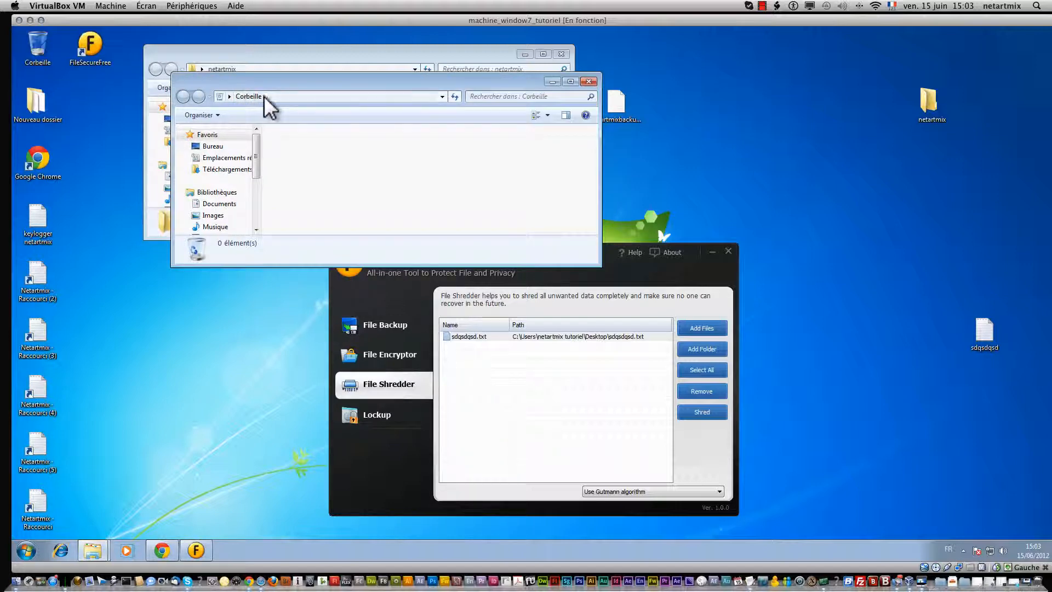
pyautogui.click(711, 433)
pyautogui.click(702, 413)
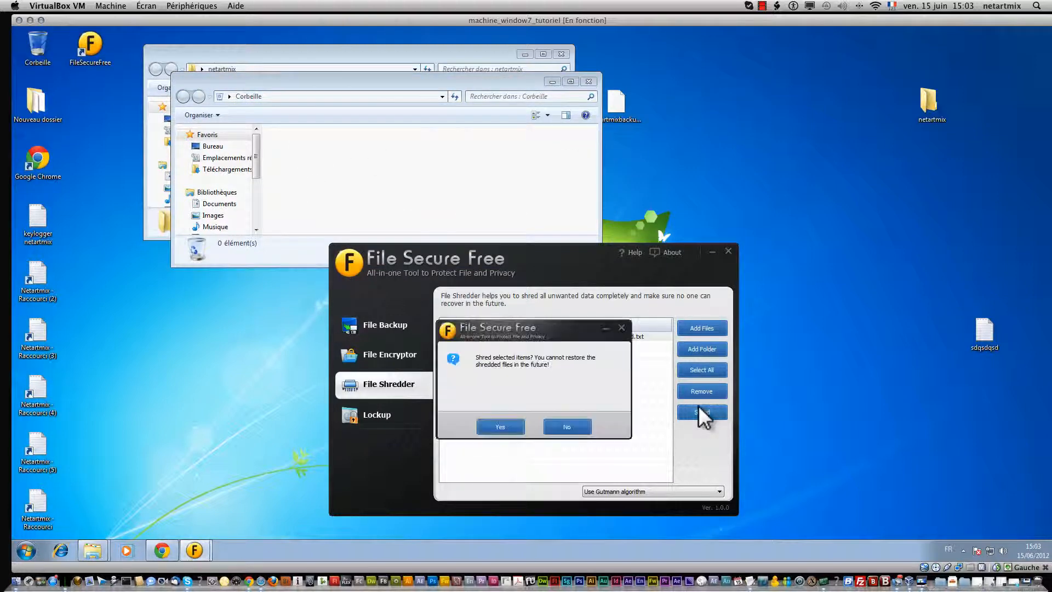
pyautogui.click(485, 422)
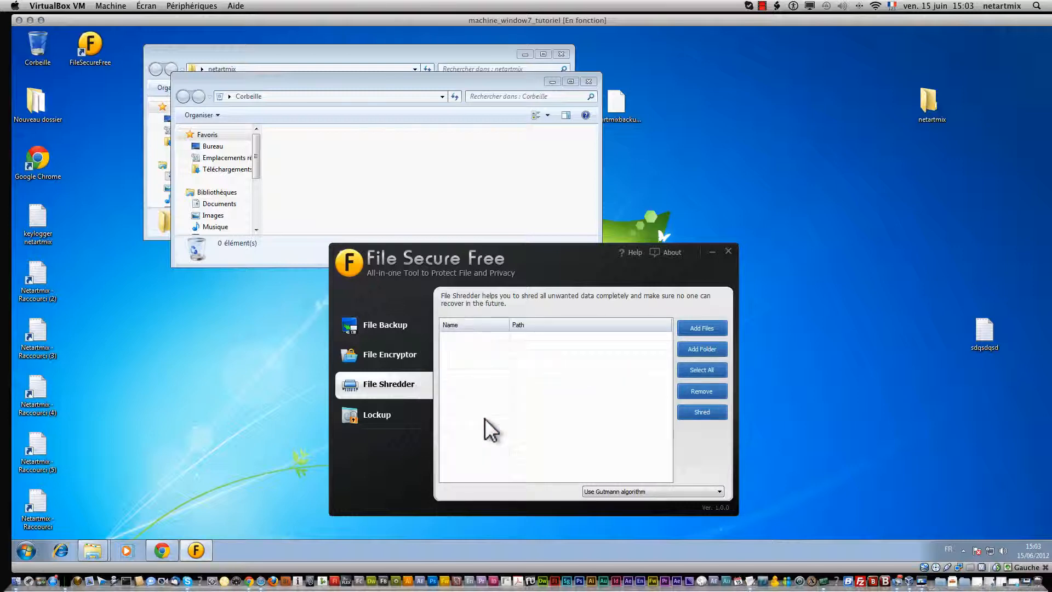
pyautogui.click(361, 113)
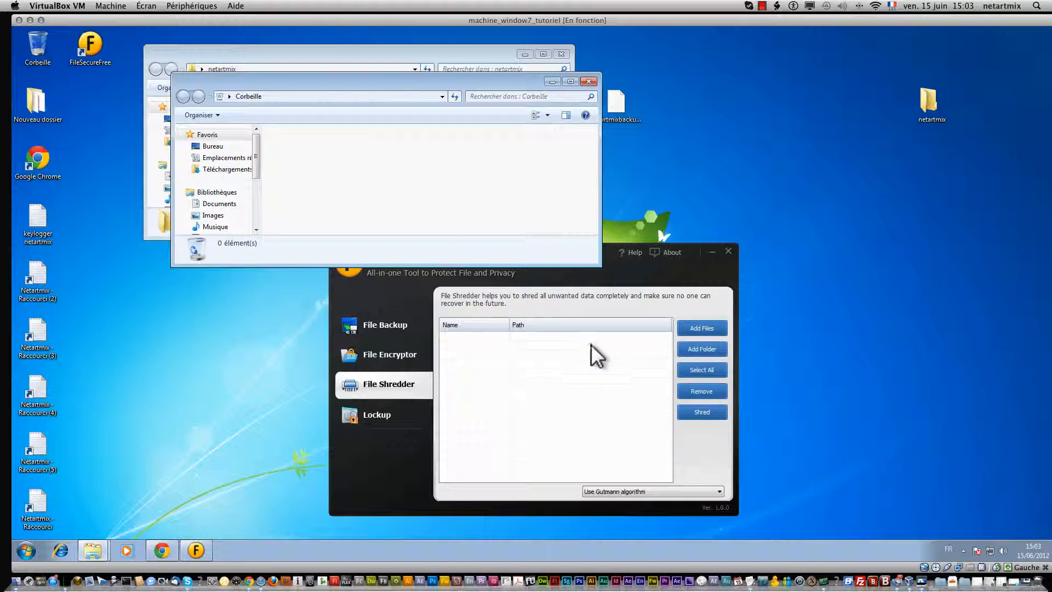
# Step: Close the Recycle Bin, switch to Lockup, and check that the USB disk dropdown lists no drives
pyautogui.click(585, 81)
pyautogui.click(383, 414)
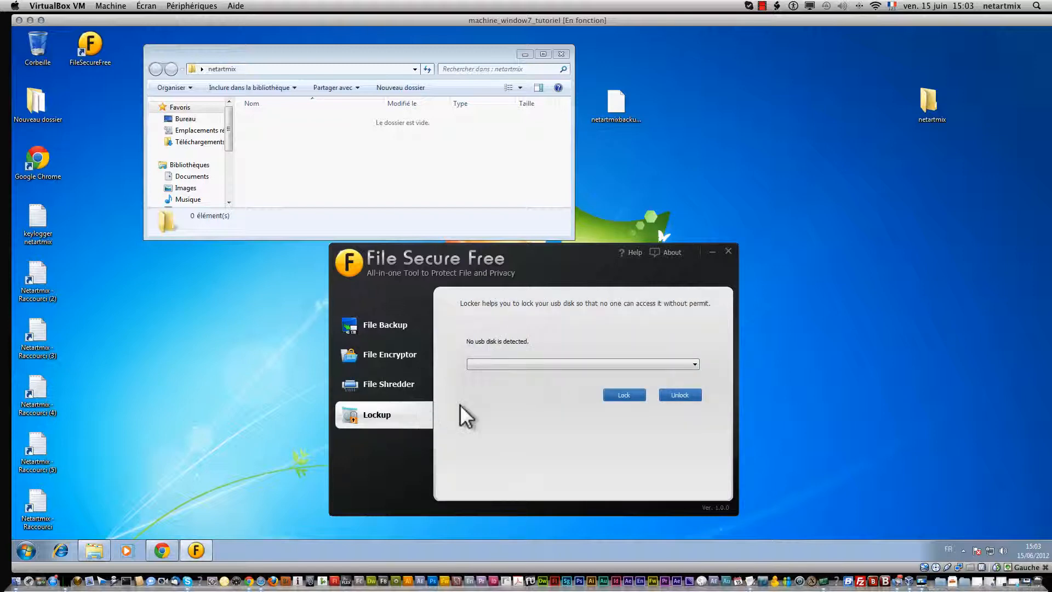
pyautogui.click(525, 367)
pyautogui.click(559, 447)
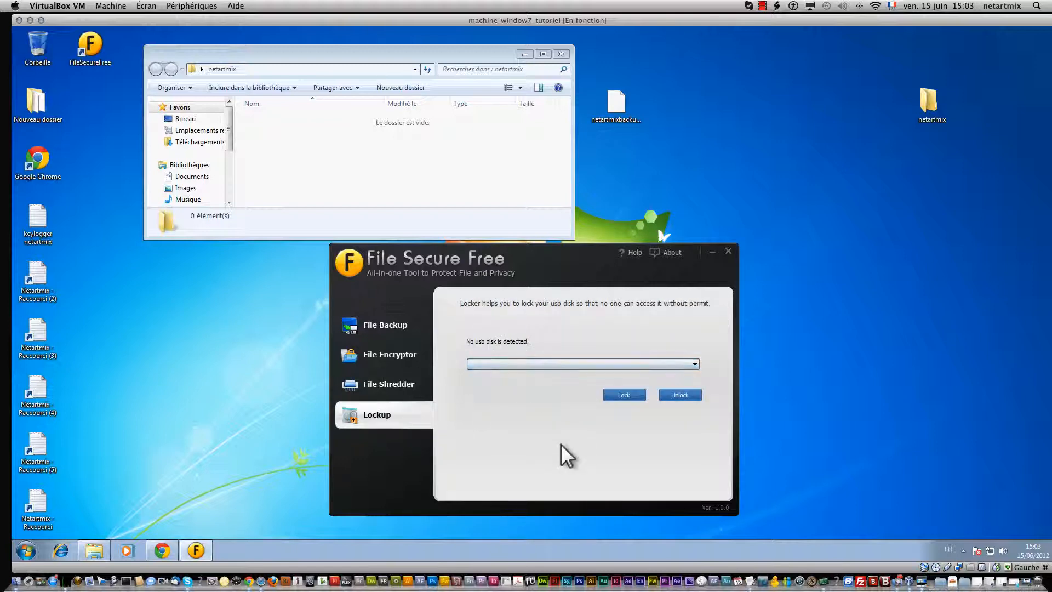
pyautogui.click(531, 365)
pyautogui.click(552, 417)
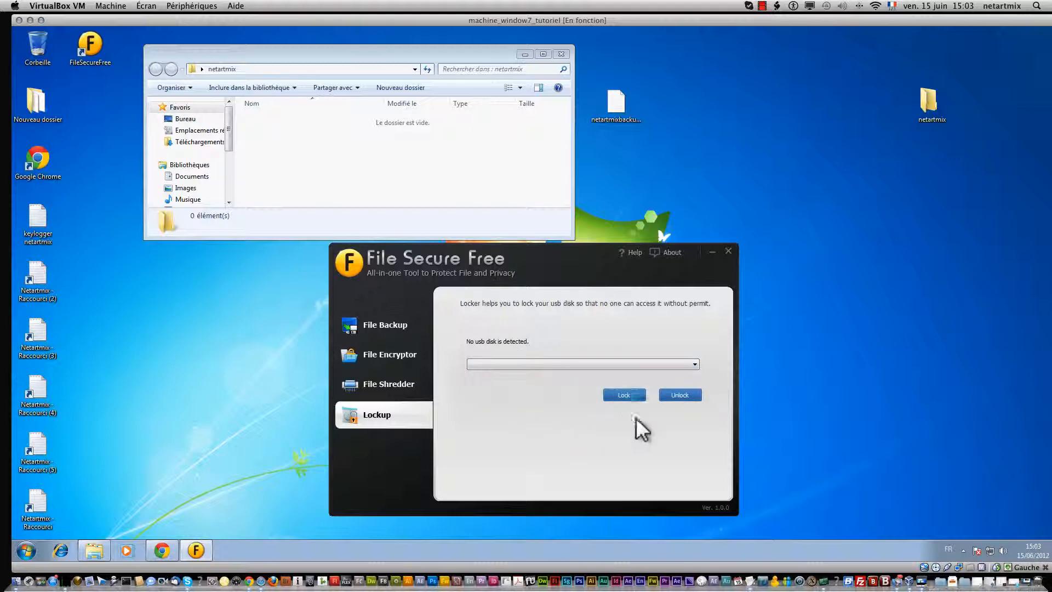